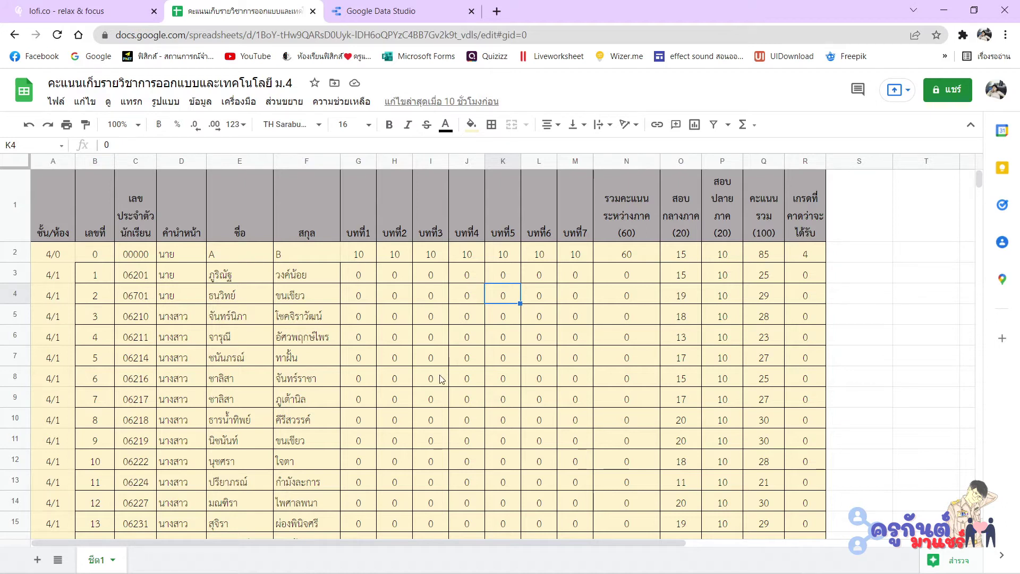
Step: In a new Chrome tab, search 'gg data studio' again and go to the Google Data Studio Overview site
{"action": "scroll", "coordinate": [292, 299], "scroll_direction": "down", "scroll_amount": 2}
{"action": "scroll", "coordinate": [282, 276], "scroll_direction": "down", "scroll_amount": 1}
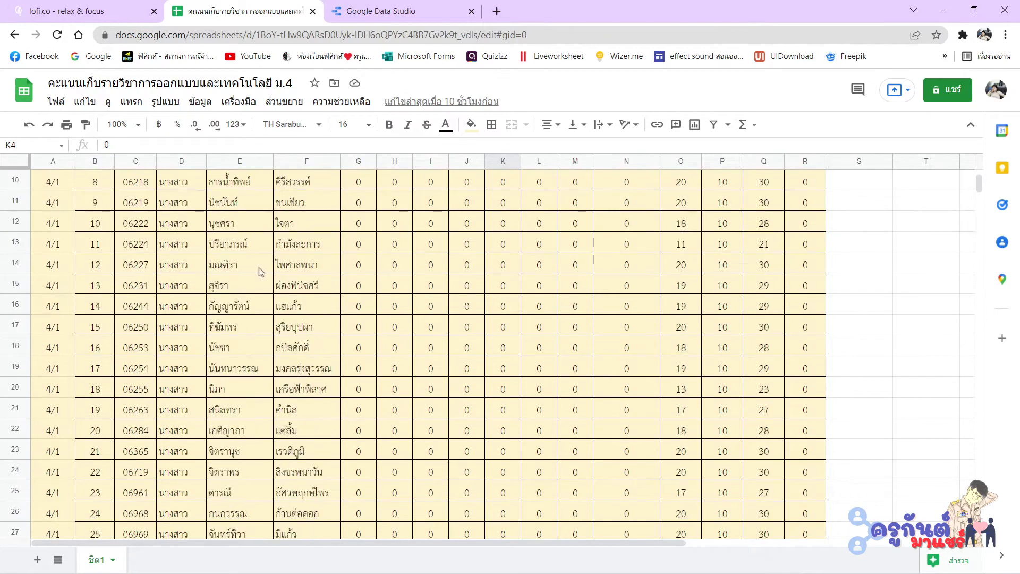
{"action": "scroll", "coordinate": [276, 277], "scroll_direction": "up", "scroll_amount": 3}
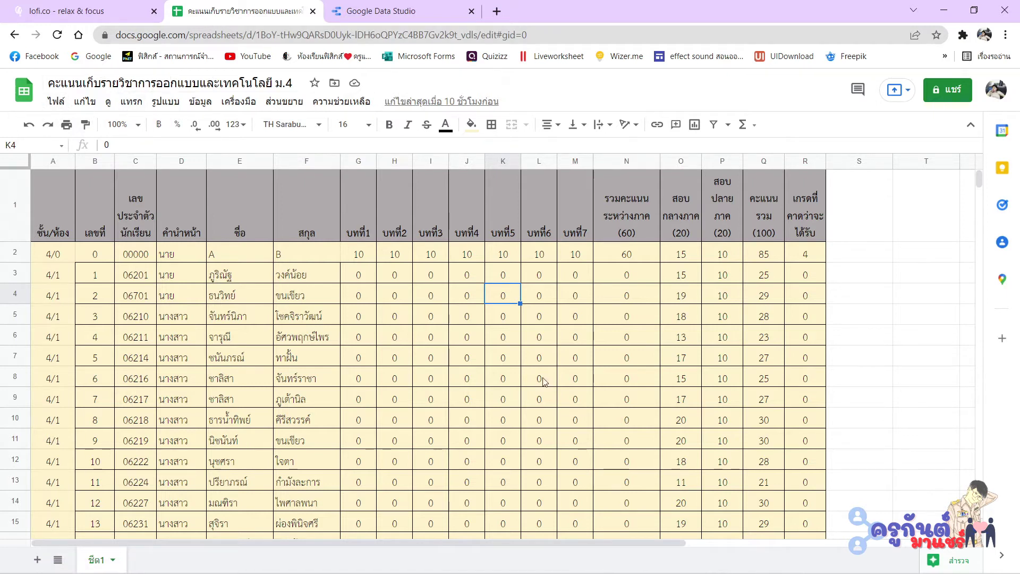
{"action": "scroll", "coordinate": [545, 381], "scroll_direction": "down", "scroll_amount": 2}
{"action": "scroll", "coordinate": [531, 367], "scroll_direction": "down", "scroll_amount": 2}
{"action": "scroll", "coordinate": [523, 356], "scroll_direction": "down", "scroll_amount": 2}
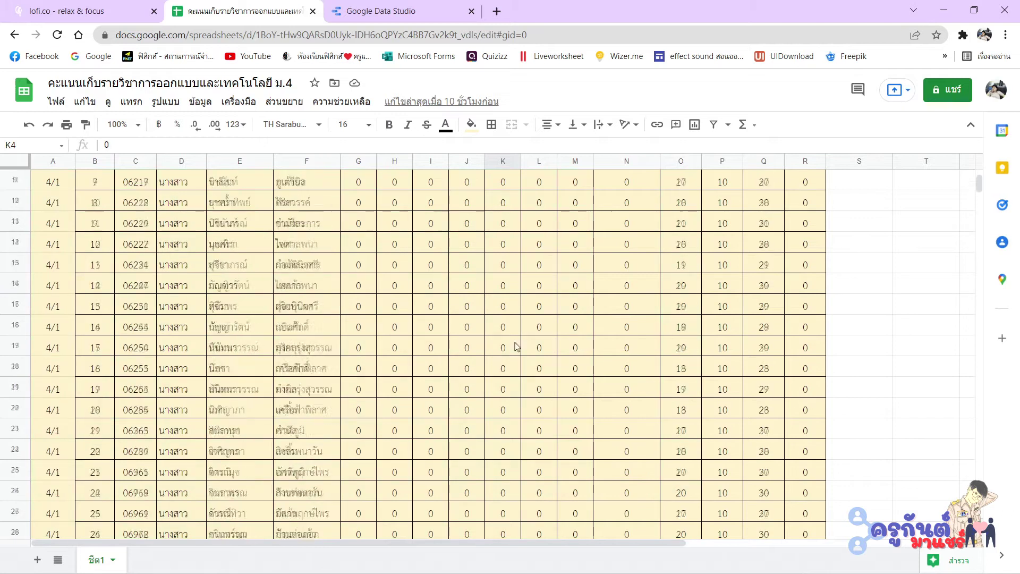
{"action": "scroll", "coordinate": [515, 347], "scroll_direction": "up", "scroll_amount": 5}
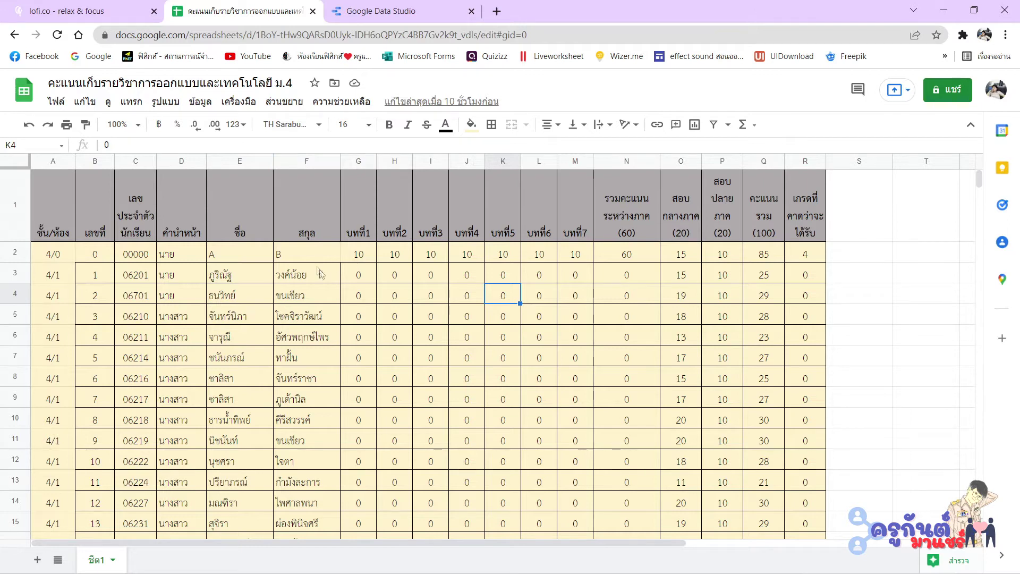
{"action": "left_click", "coordinate": [497, 10]}
{"action": "left_click", "coordinate": [419, 287]}
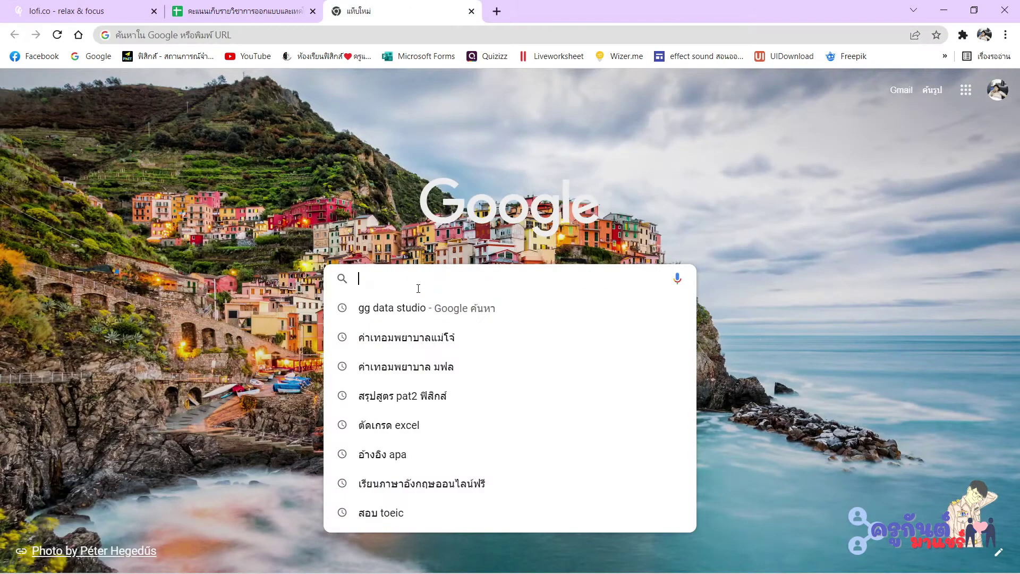
{"action": "left_click", "coordinate": [401, 308]}
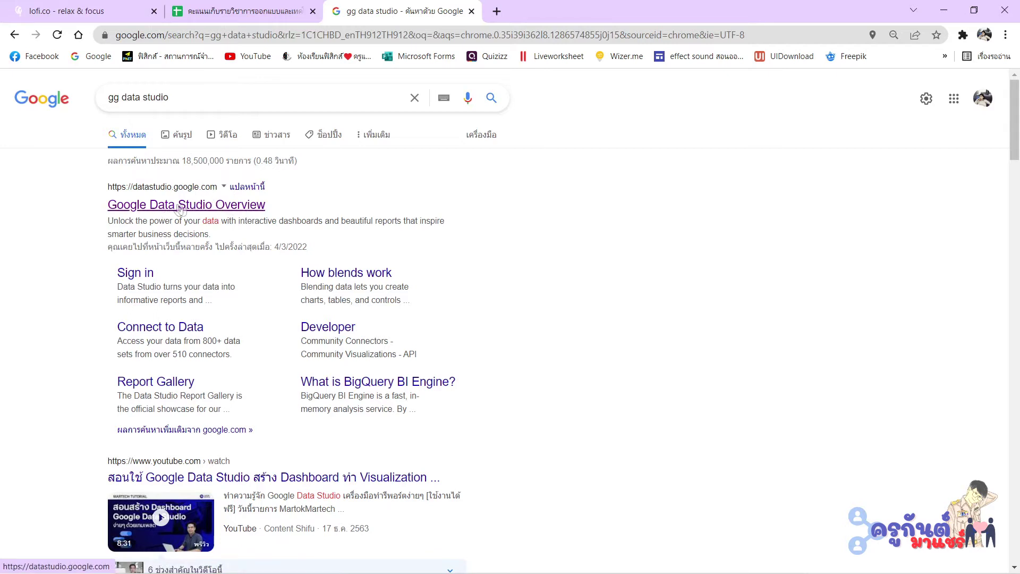
{"action": "left_click", "coordinate": [241, 213]}
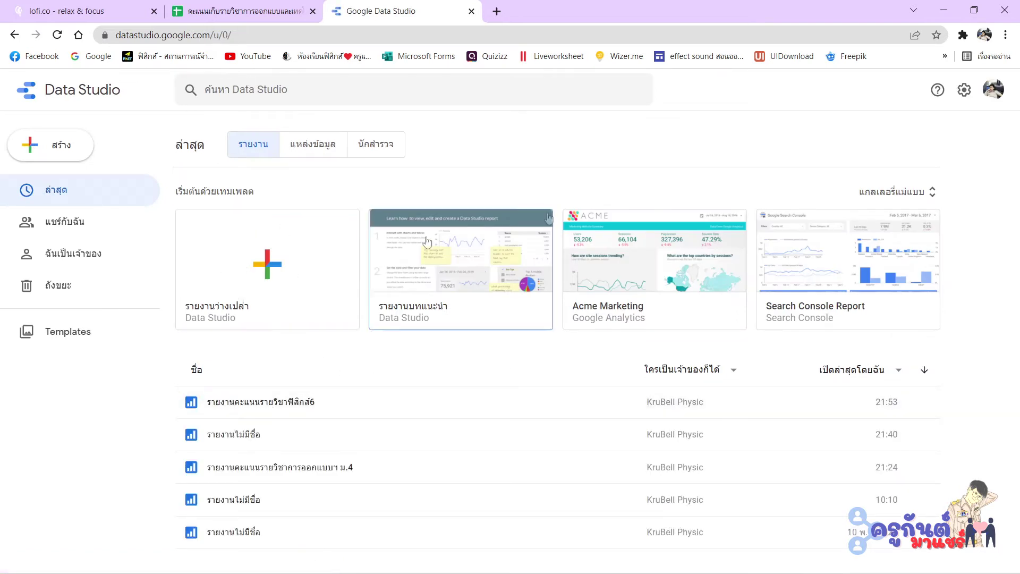
Step: Create a blank report with the Google Sheets connector, using Sheet1 of the M.4 class score spreadsheet
{"action": "left_click", "coordinate": [258, 277]}
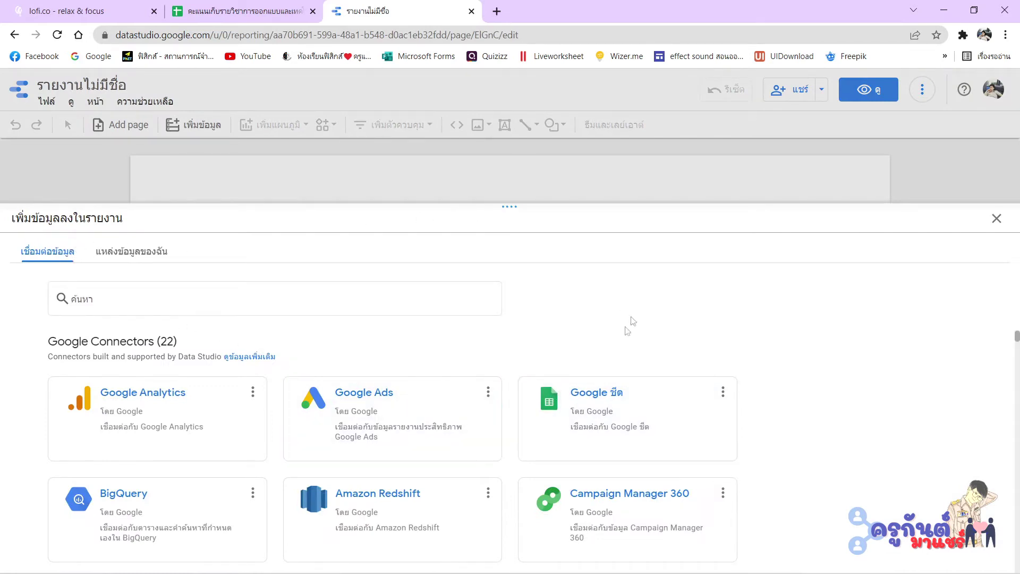
{"action": "left_click", "coordinate": [658, 424]}
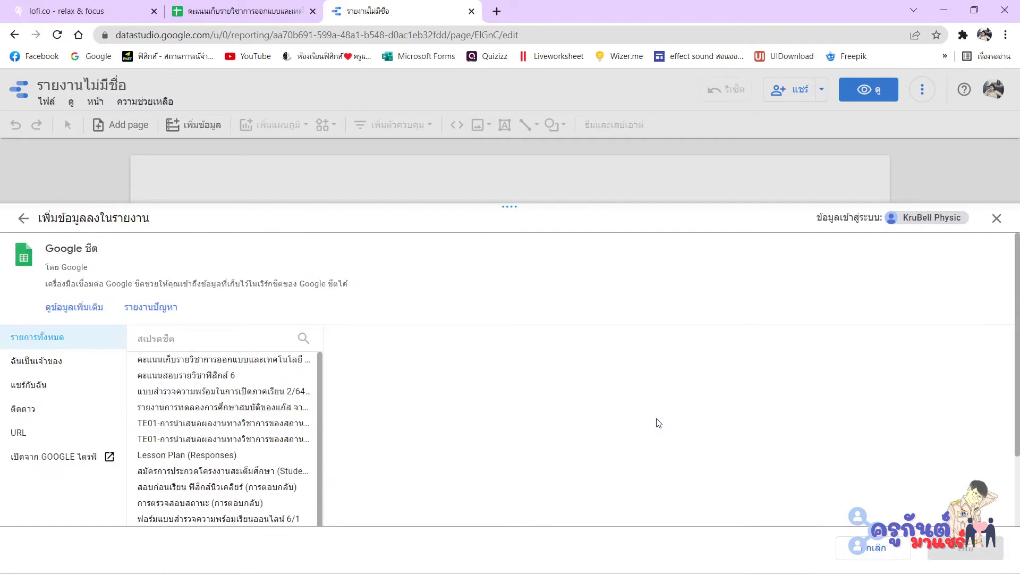
{"action": "left_click", "coordinate": [179, 361]}
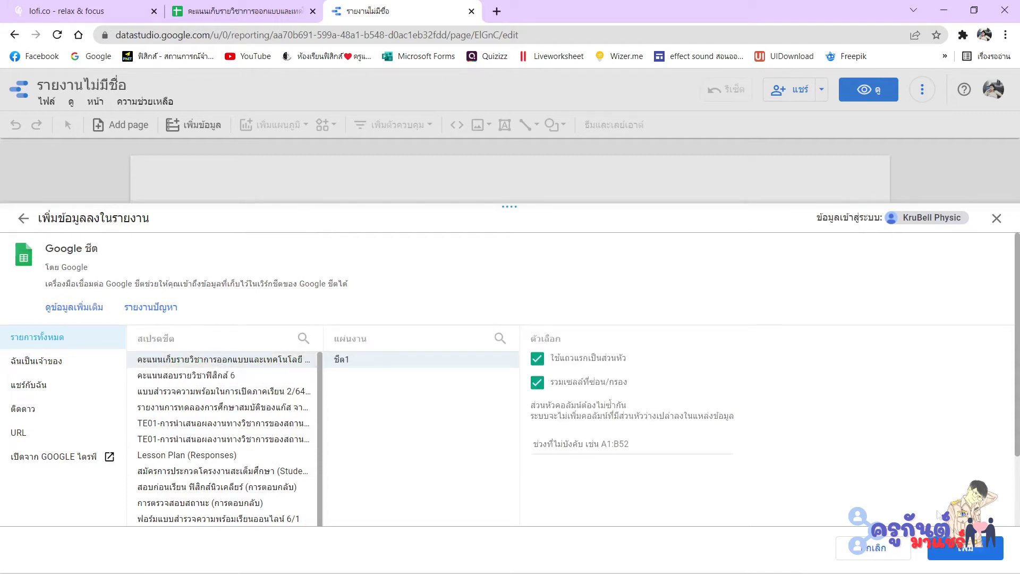
{"action": "left_click", "coordinate": [968, 552]}
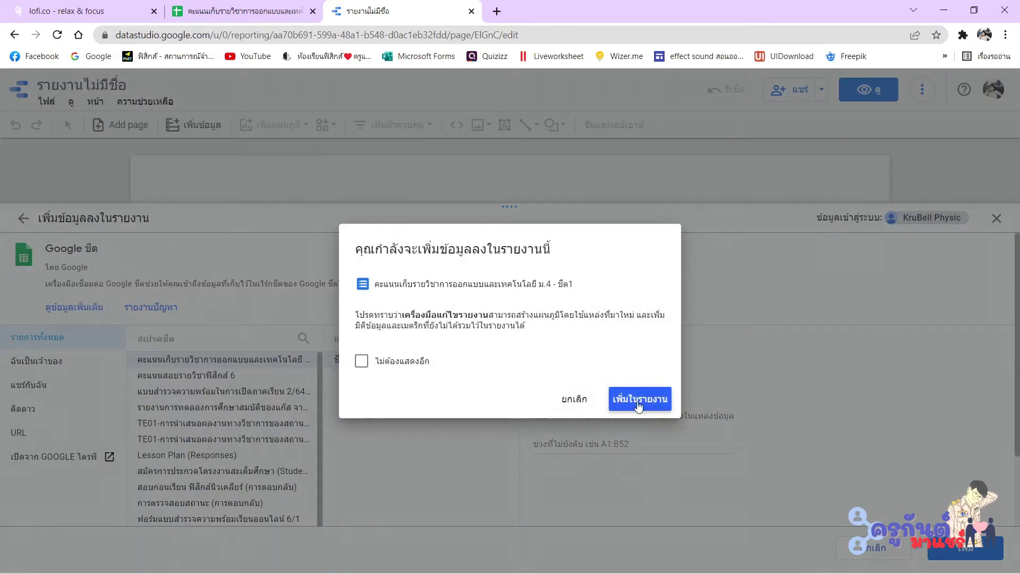
{"action": "left_click", "coordinate": [638, 407]}
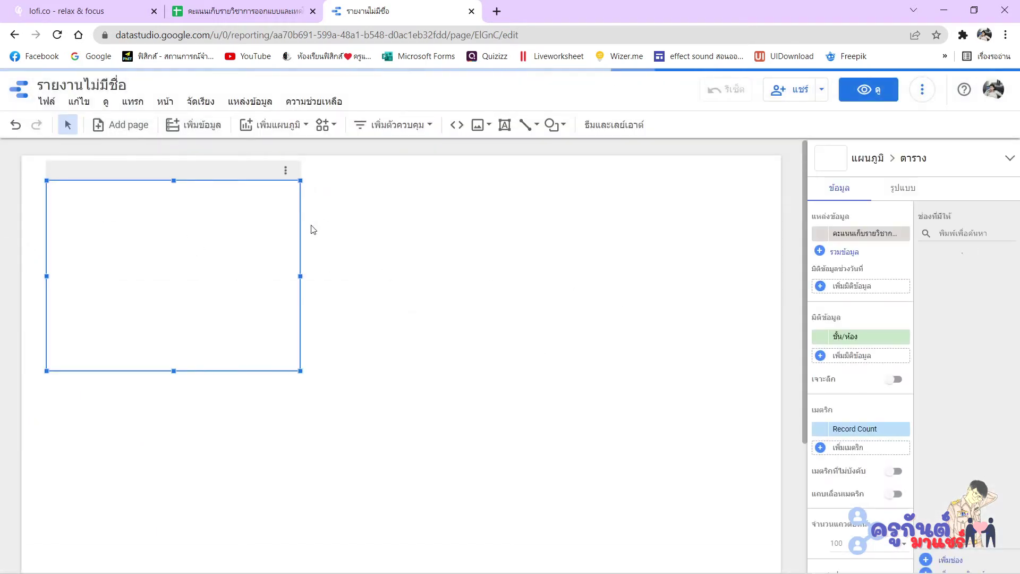
Step: Move the default table down to the lower middle of the page
{"action": "left_click_drag", "start_coordinate": [163, 172], "coordinate": [470, 331]}
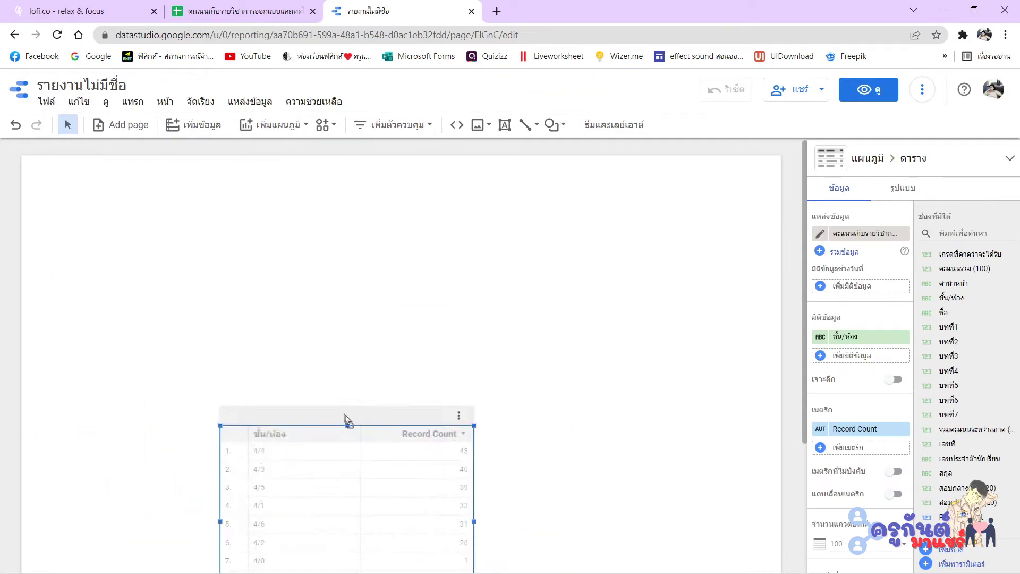
{"action": "left_click_drag", "start_coordinate": [470, 331], "coordinate": [348, 419]}
{"action": "left_click", "coordinate": [389, 234]}
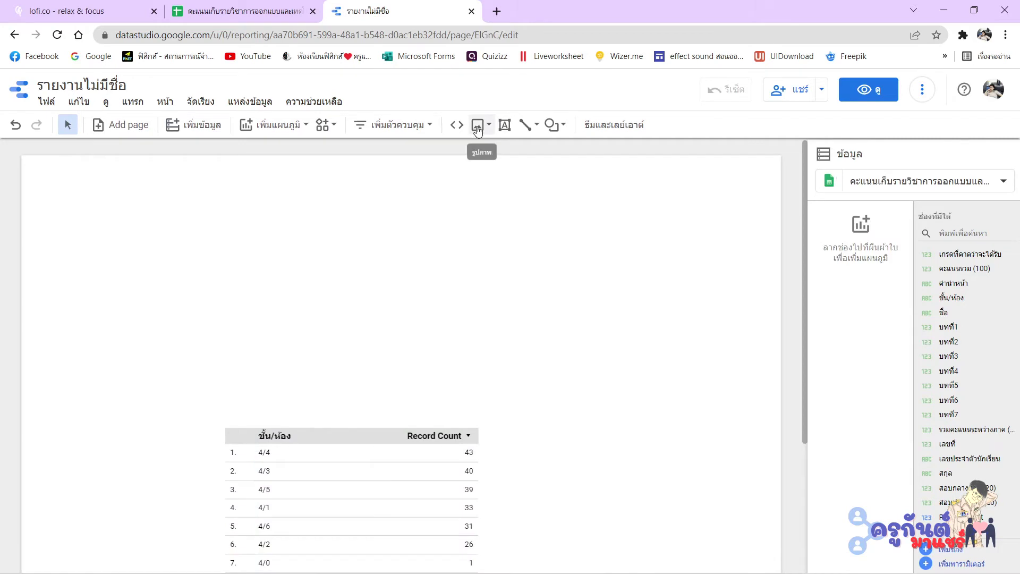
Step: Add a 24px title box reading 'รายงานคะแนนเก็บรายบุคคล … ว31183' with a teacher line, sized to fit
{"action": "left_click", "coordinate": [505, 126]}
{"action": "left_click_drag", "start_coordinate": [45, 169], "coordinate": [759, 340]}
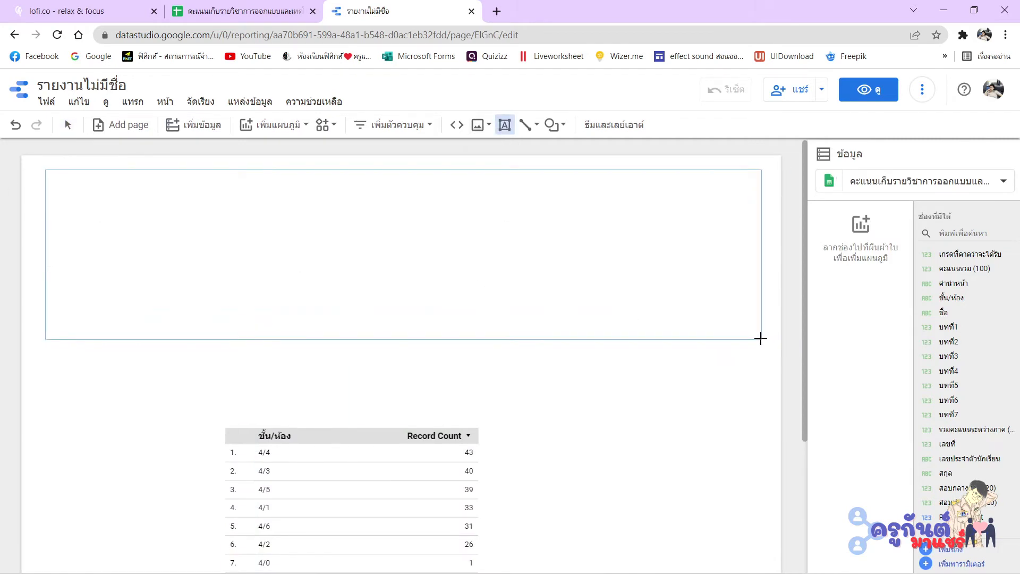
{"action": "left_click_drag", "start_coordinate": [759, 340], "coordinate": [774, 360]}
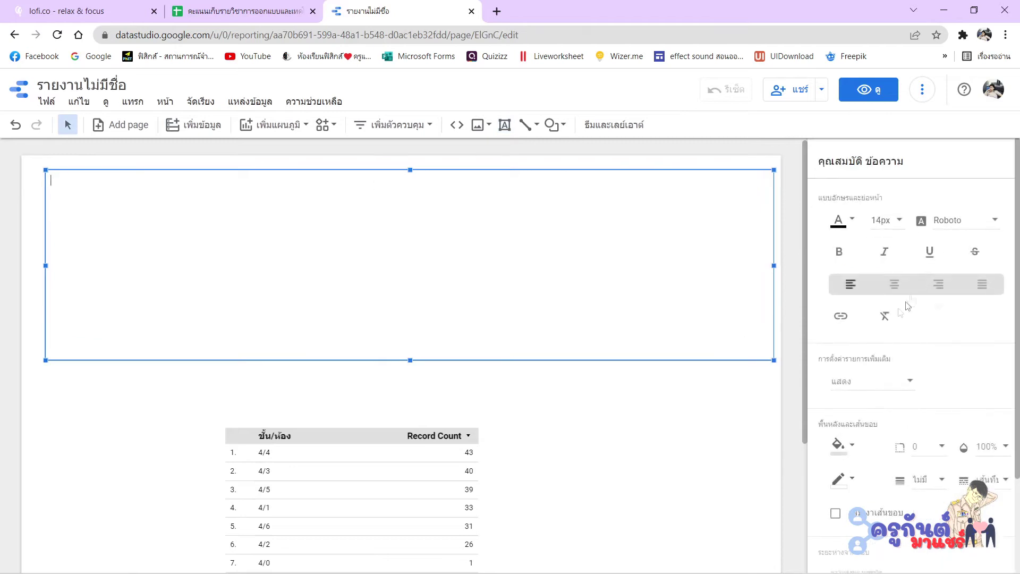
{"action": "left_click", "coordinate": [888, 230]}
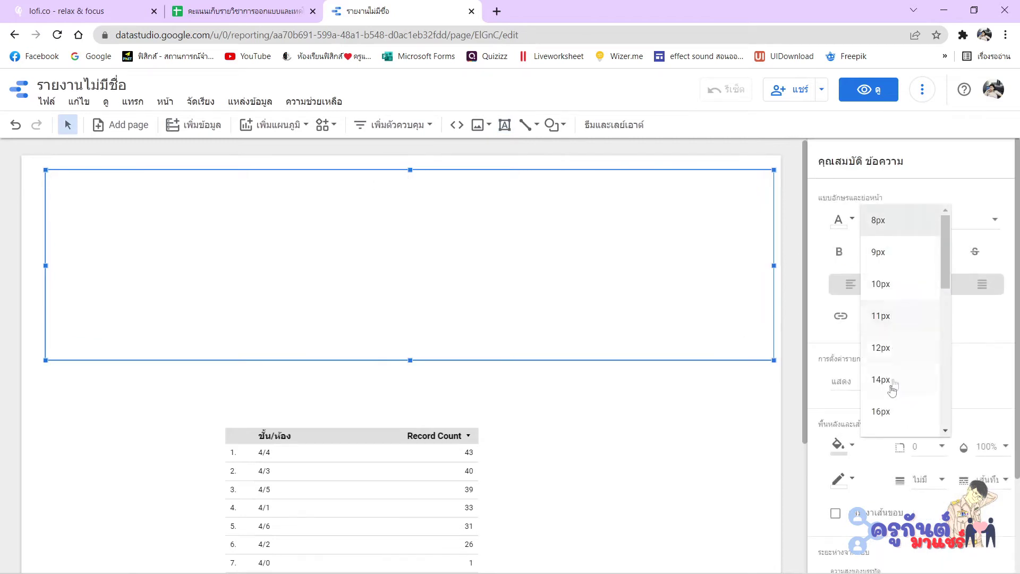
{"action": "scroll", "coordinate": [898, 404], "scroll_direction": "down", "scroll_amount": 2}
{"action": "left_click", "coordinate": [894, 407]}
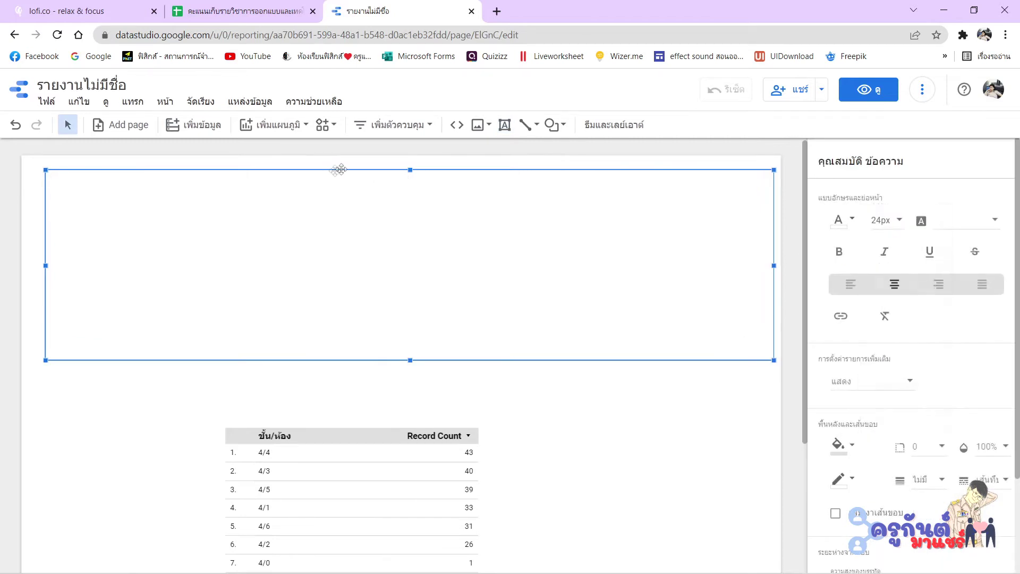
{"action": "left_click", "coordinate": [459, 198]}
{"action": "type", "text": "รายงานคะแนนเก็"}
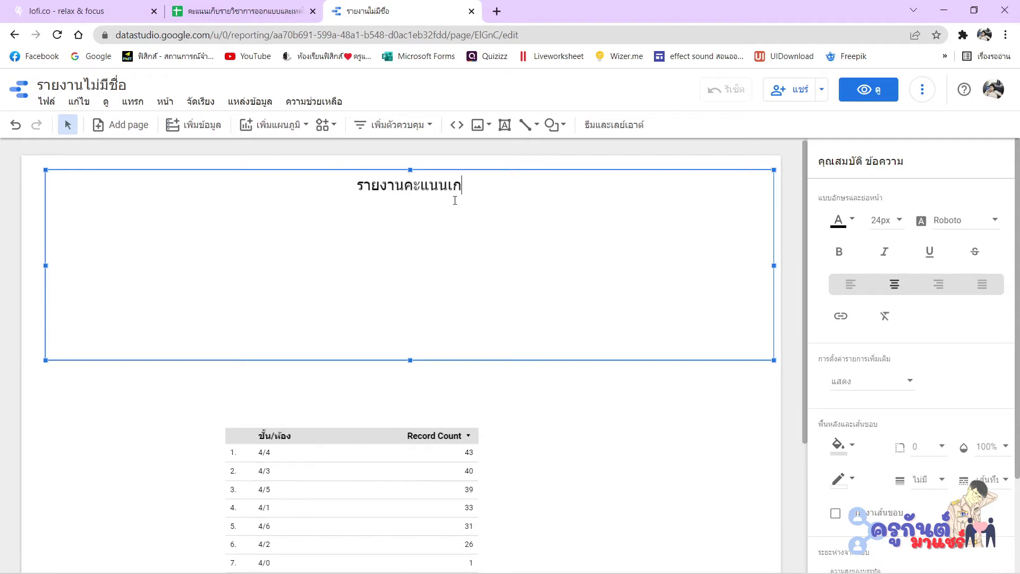
{"action": "type", "text": "บรายบุคคล ราย"}
{"action": "type", "text": "วิชาการออกแบบและเทคโนโลยี 1 รหัส ว31183 จัด"}
{"action": "type", "text": "การเรียนการสอน"}
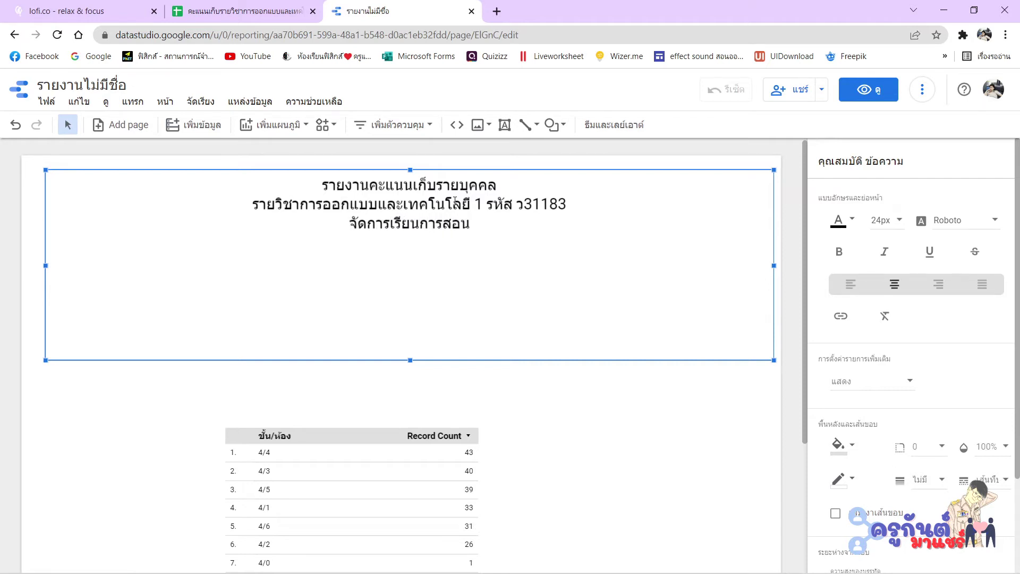
{"action": "type", "text": " โดย..."}
{"action": "key", "text": "Return"}
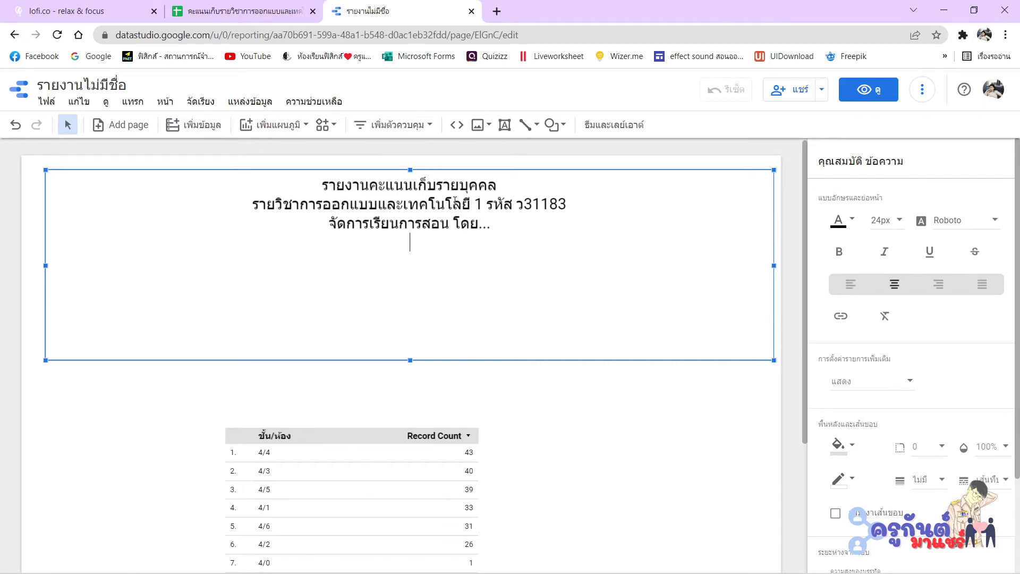
{"action": "type", "text": "ครู ว่าที่ร้อยตรีหญิง กันตนา "}
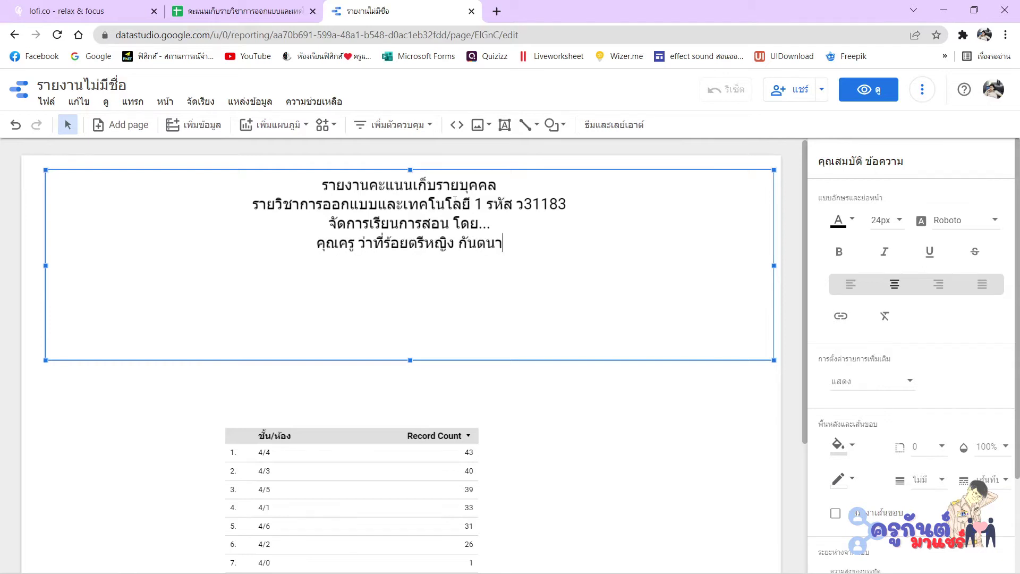
{"action": "type", "text": " ธรรมวรรณ์"}
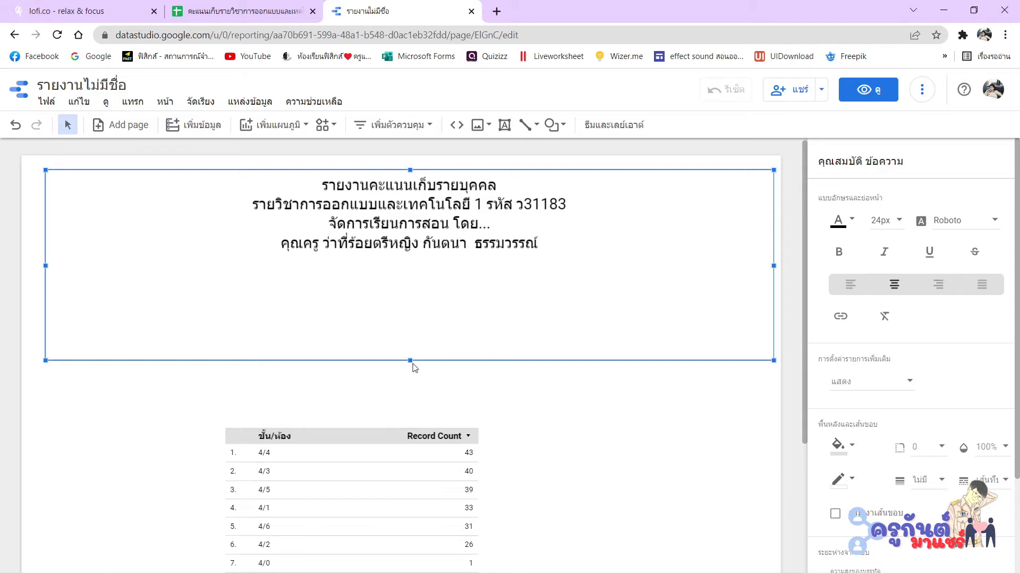
{"action": "left_click_drag", "start_coordinate": [413, 359], "coordinate": [411, 271]}
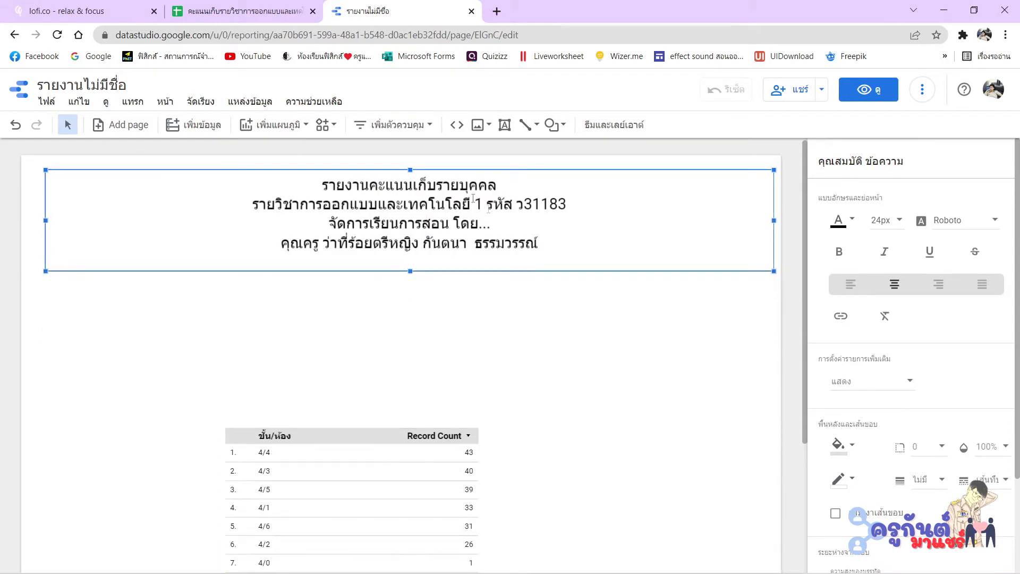
Step: Make all the title text blue at 30px
{"action": "left_click", "coordinate": [840, 220]}
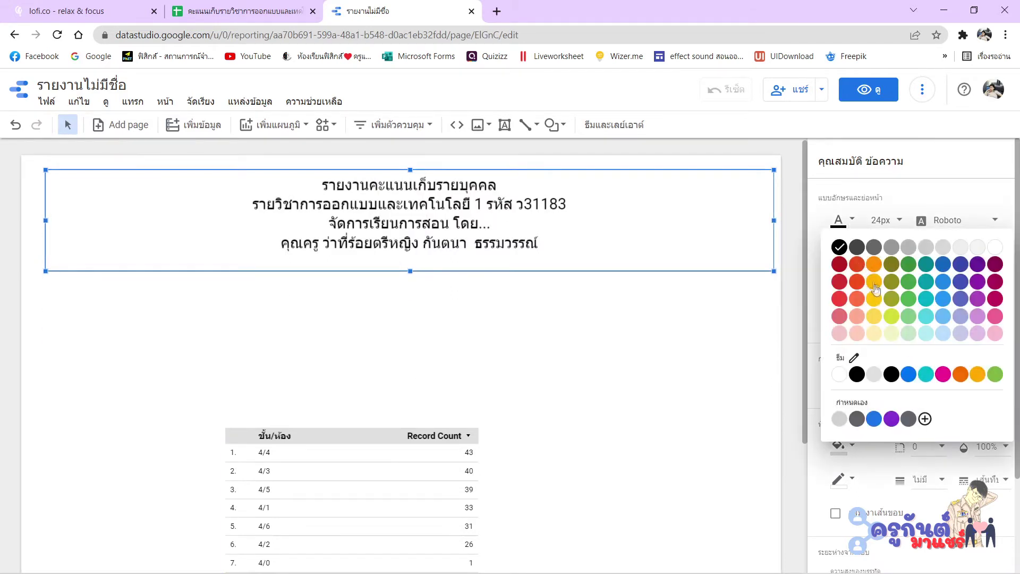
{"action": "left_click", "coordinate": [942, 266]}
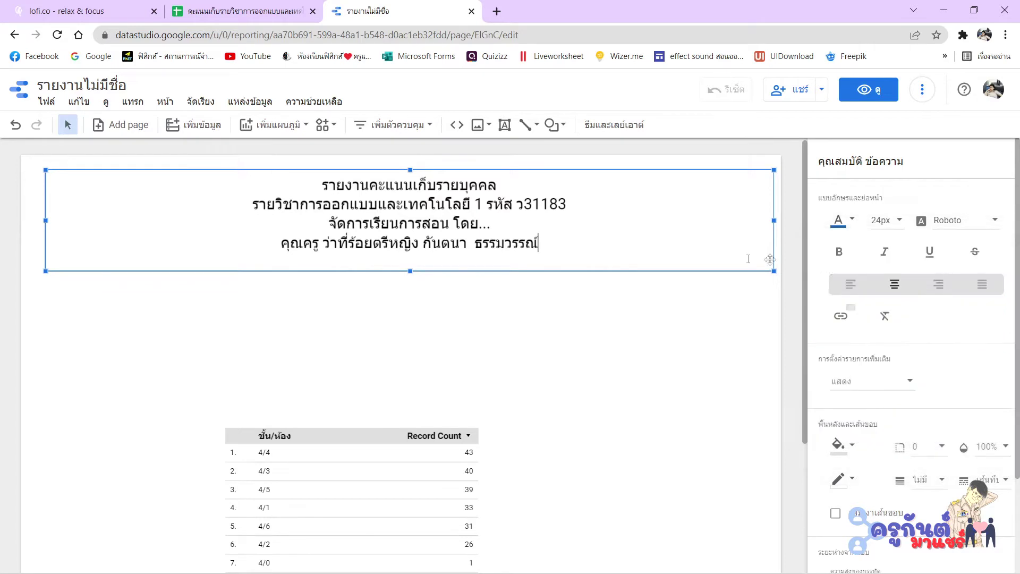
{"action": "key", "text": "ctrl+a"}
{"action": "left_click", "coordinate": [845, 222]}
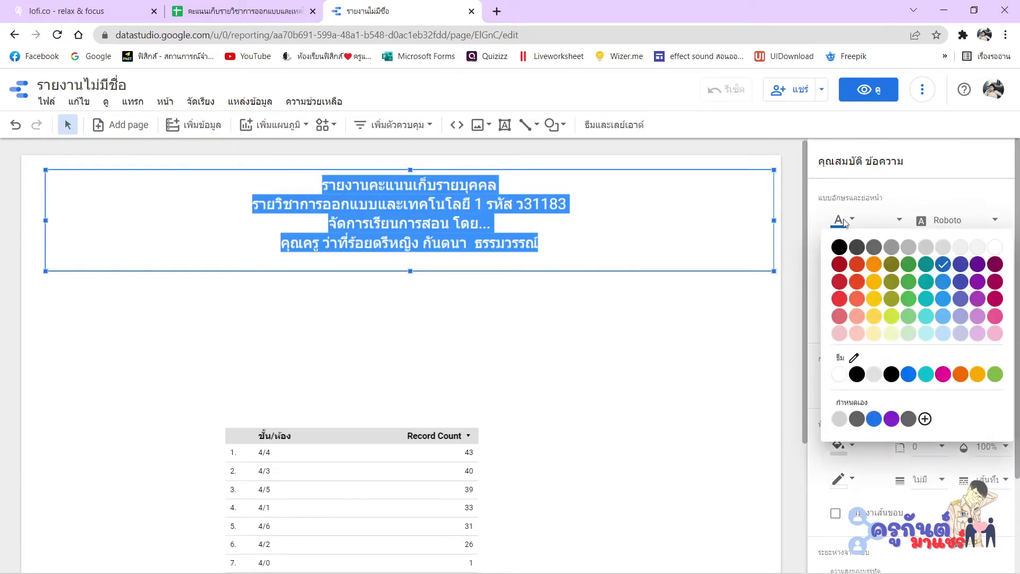
{"action": "left_click", "coordinate": [945, 280]}
{"action": "left_click", "coordinate": [895, 220]}
{"action": "scroll", "coordinate": [897, 408], "scroll_direction": "down", "scroll_amount": 2}
{"action": "scroll", "coordinate": [897, 408], "scroll_direction": "down", "scroll_amount": 1}
{"action": "left_click", "coordinate": [895, 411]}
{"action": "left_click", "coordinate": [900, 221]}
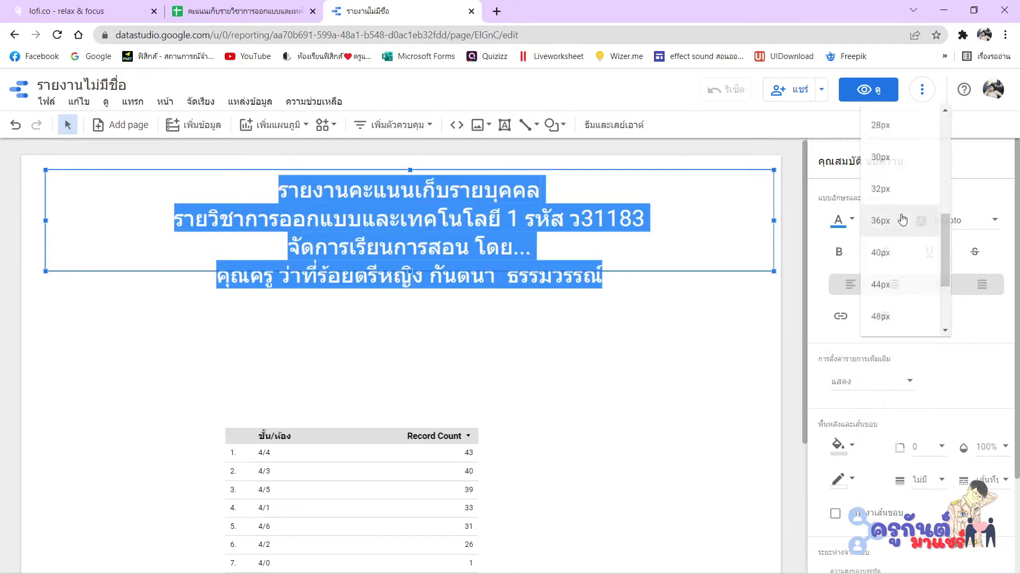
{"action": "left_click", "coordinate": [881, 157]}
{"action": "left_click", "coordinate": [499, 370]}
Step: Give the title box a light blue background fill
{"action": "left_click", "coordinate": [747, 253]}
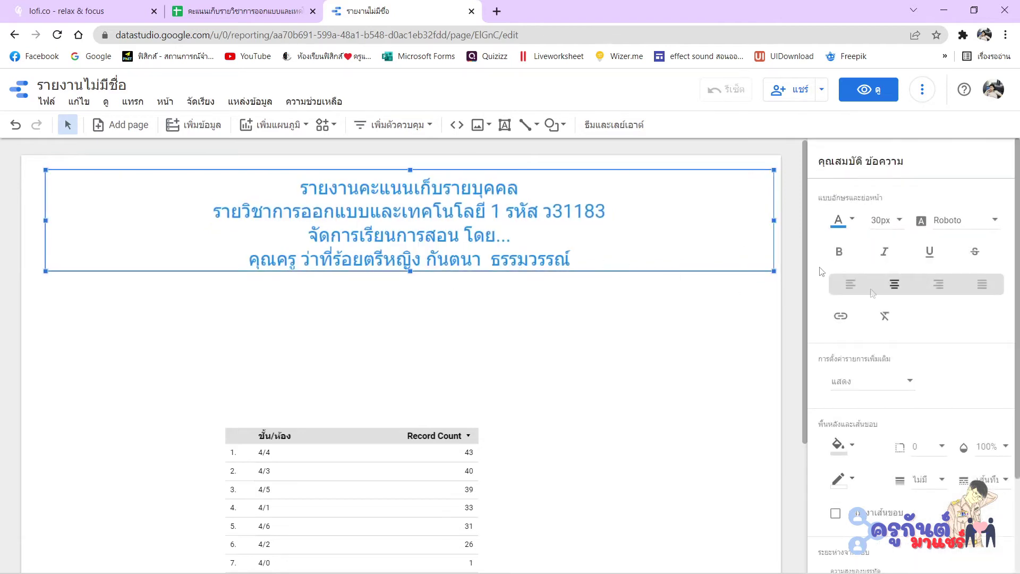
{"action": "scroll", "coordinate": [877, 363], "scroll_direction": "down", "scroll_amount": 3}
{"action": "left_click", "coordinate": [839, 324]}
{"action": "left_click", "coordinate": [995, 172]}
{"action": "left_click", "coordinate": [995, 173]}
{"action": "left_click", "coordinate": [840, 324]}
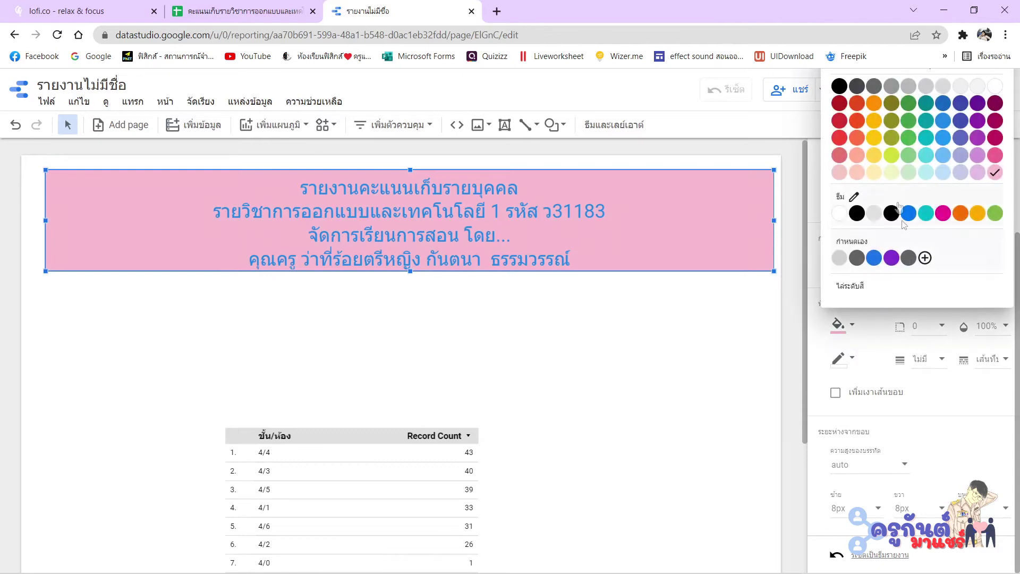
{"action": "left_click", "coordinate": [942, 173]}
{"action": "left_click", "coordinate": [446, 344]}
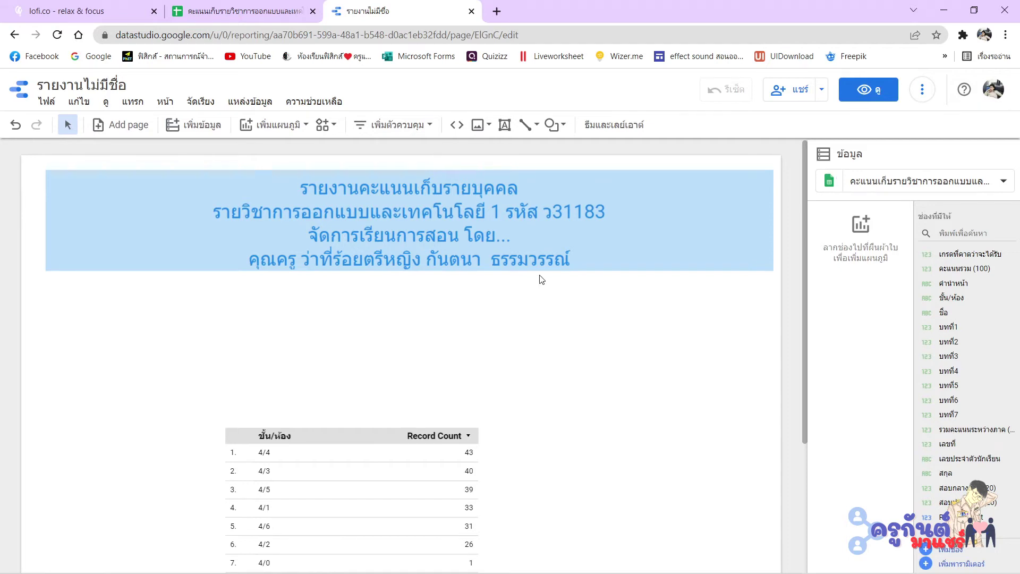
Step: Place an input box control below the banner using the field เลขประจำตัวนักเรียน
{"action": "left_click", "coordinate": [423, 128]}
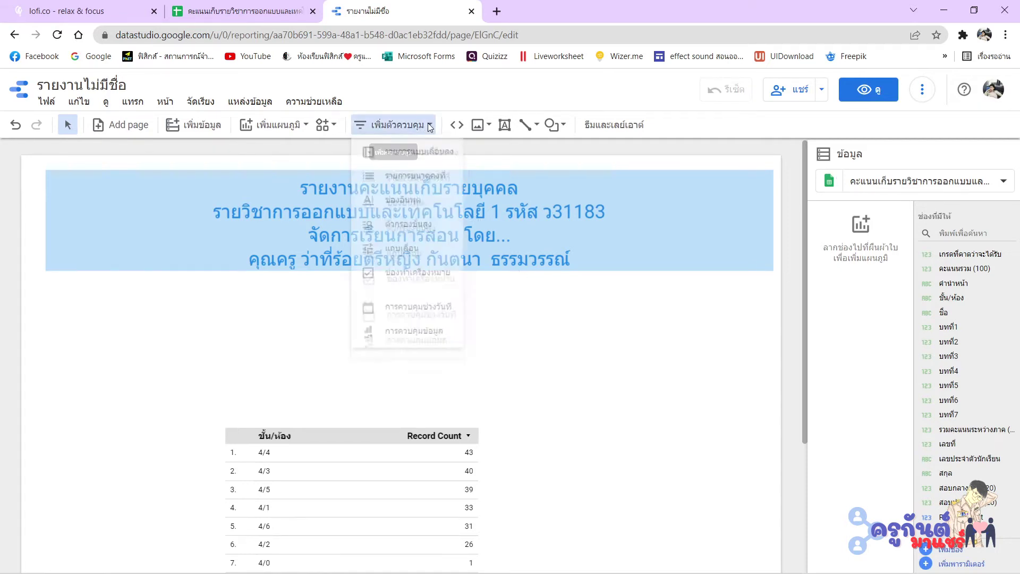
{"action": "left_click", "coordinate": [419, 214]}
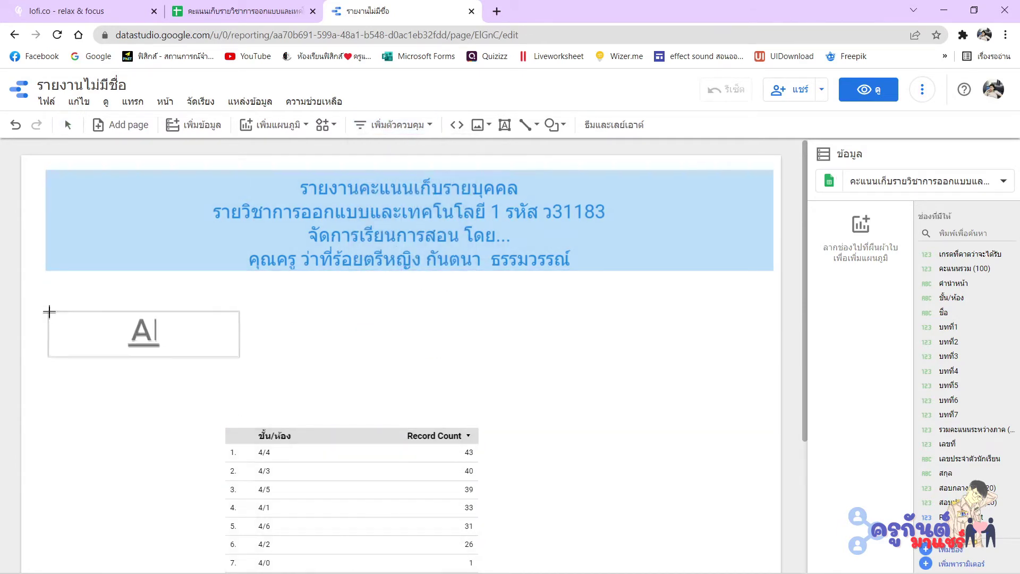
{"action": "left_click", "coordinate": [46, 311]}
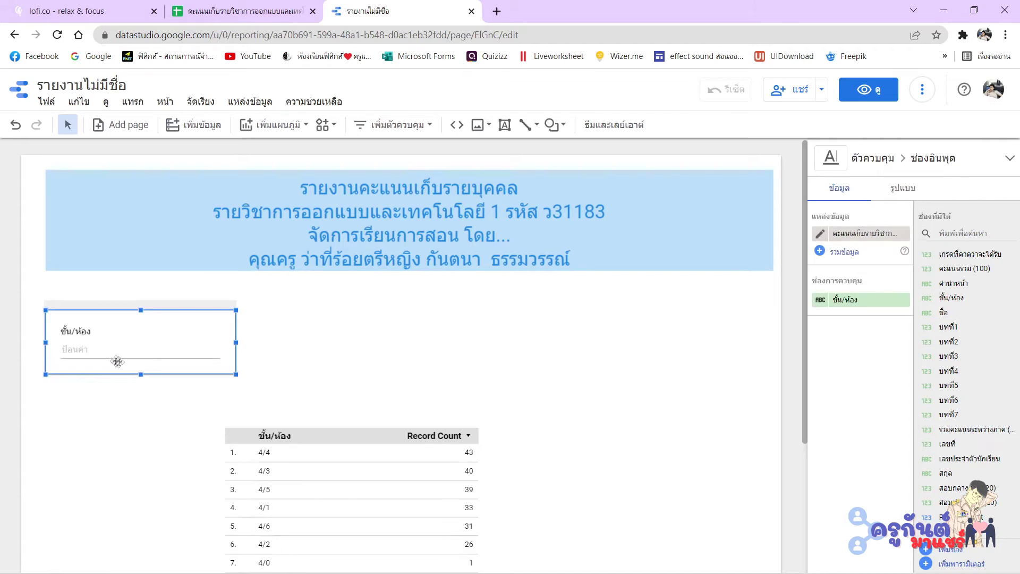
{"action": "left_click", "coordinate": [853, 300]}
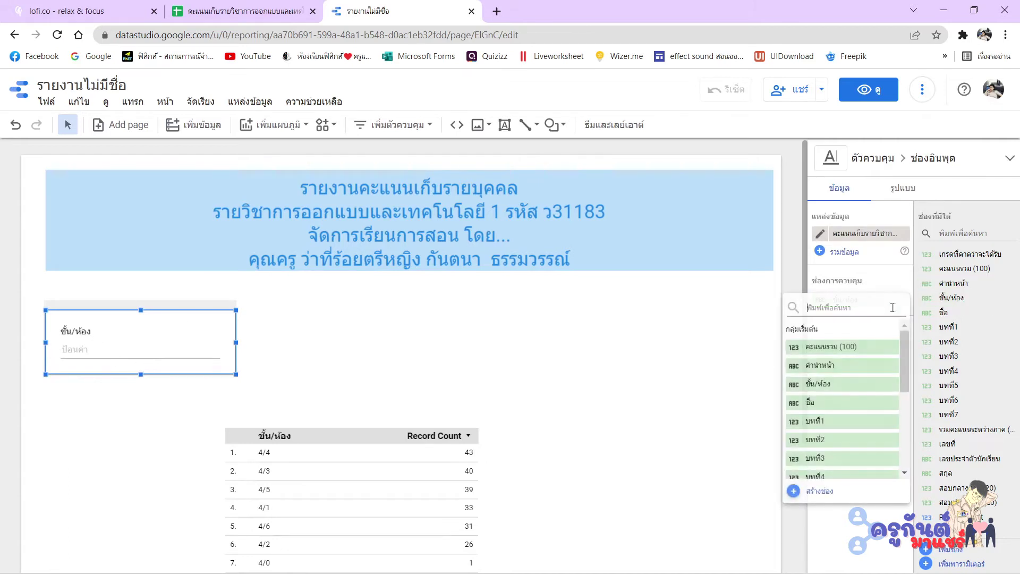
{"action": "scroll", "coordinate": [862, 446], "scroll_direction": "down", "scroll_amount": 2}
{"action": "scroll", "coordinate": [856, 457], "scroll_direction": "down", "scroll_amount": 1}
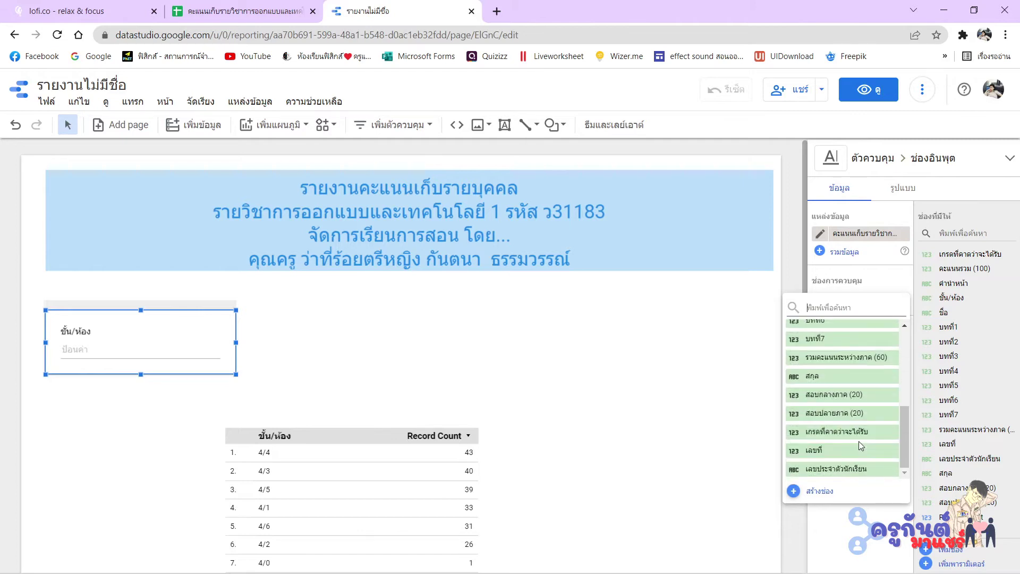
{"action": "left_click", "coordinate": [849, 470]}
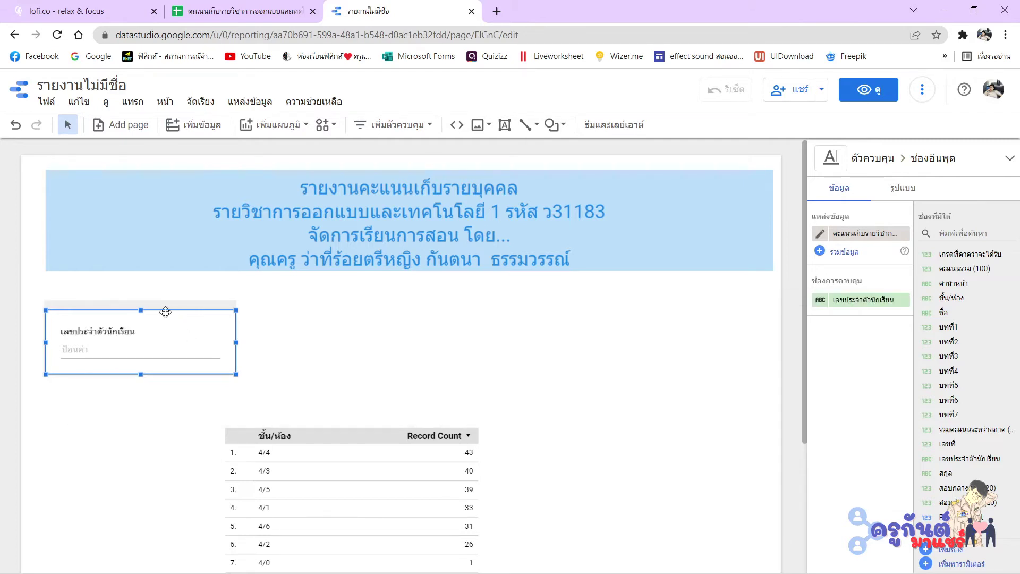
{"action": "left_click_drag", "start_coordinate": [166, 312], "coordinate": [166, 340]}
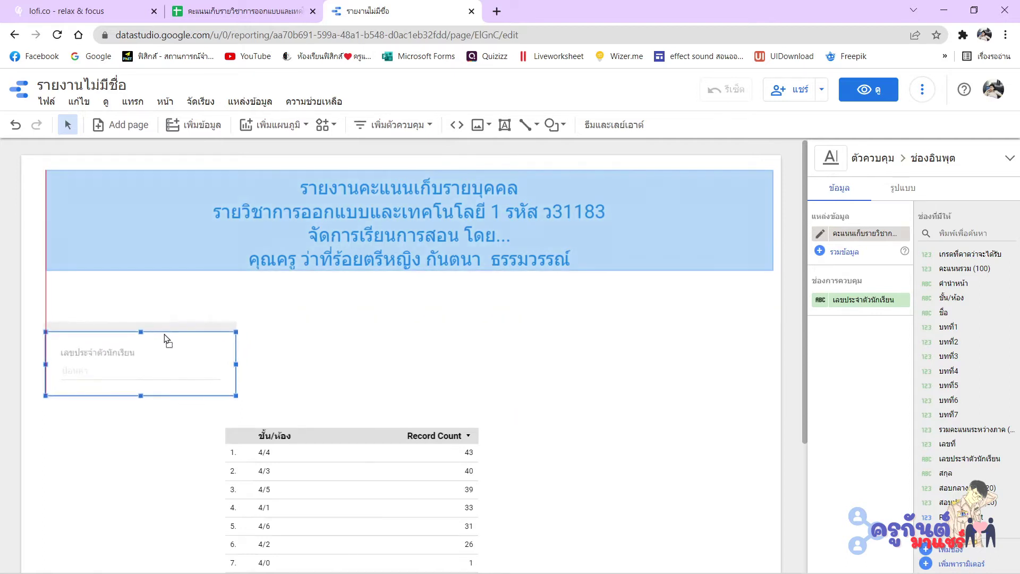
Step: Style the input box with 30px text and a light purple background
{"action": "left_click", "coordinate": [905, 188]}
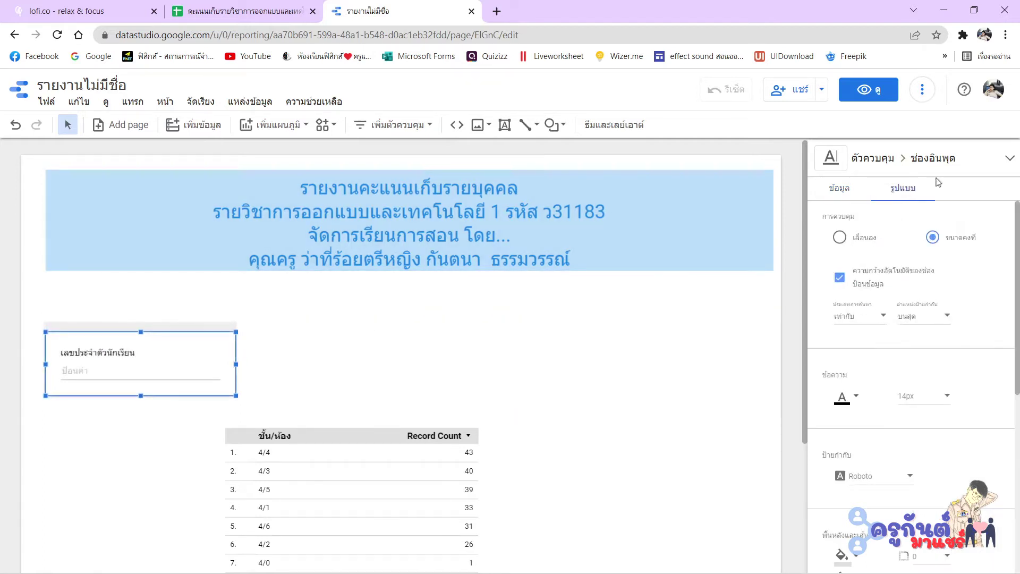
{"action": "scroll", "coordinate": [944, 440], "scroll_direction": "down", "scroll_amount": 2}
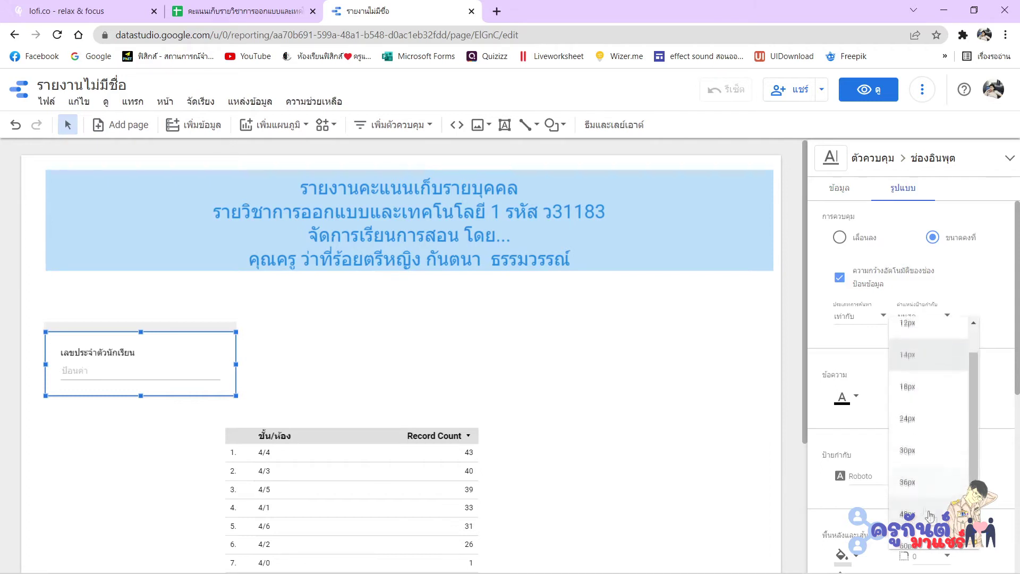
{"action": "left_click", "coordinate": [943, 441]}
{"action": "scroll", "coordinate": [912, 456], "scroll_direction": "down", "scroll_amount": 3}
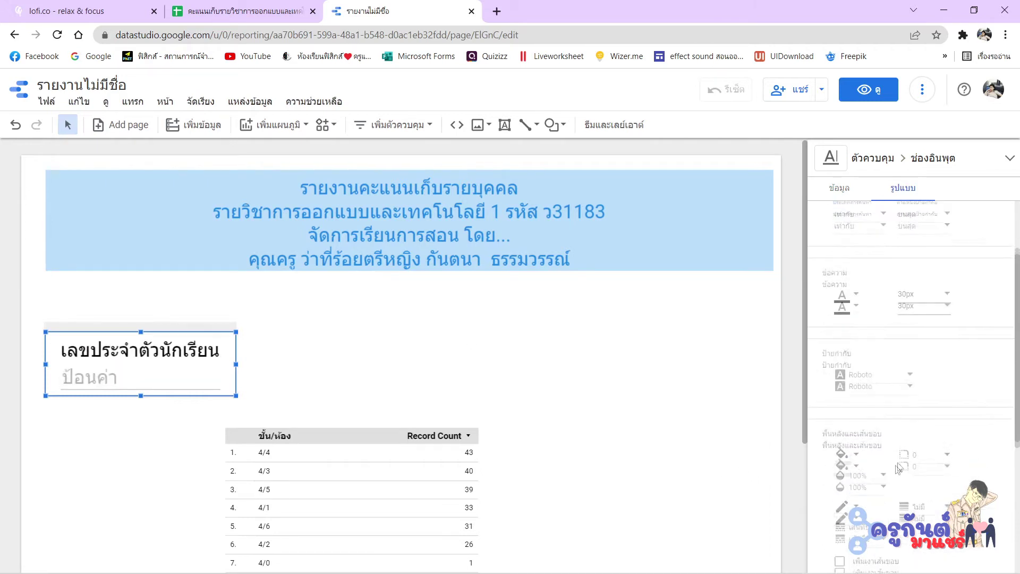
{"action": "left_click", "coordinate": [843, 409]}
{"action": "left_click", "coordinate": [978, 259]}
{"action": "left_click", "coordinate": [449, 344]}
{"action": "left_click", "coordinate": [505, 125]}
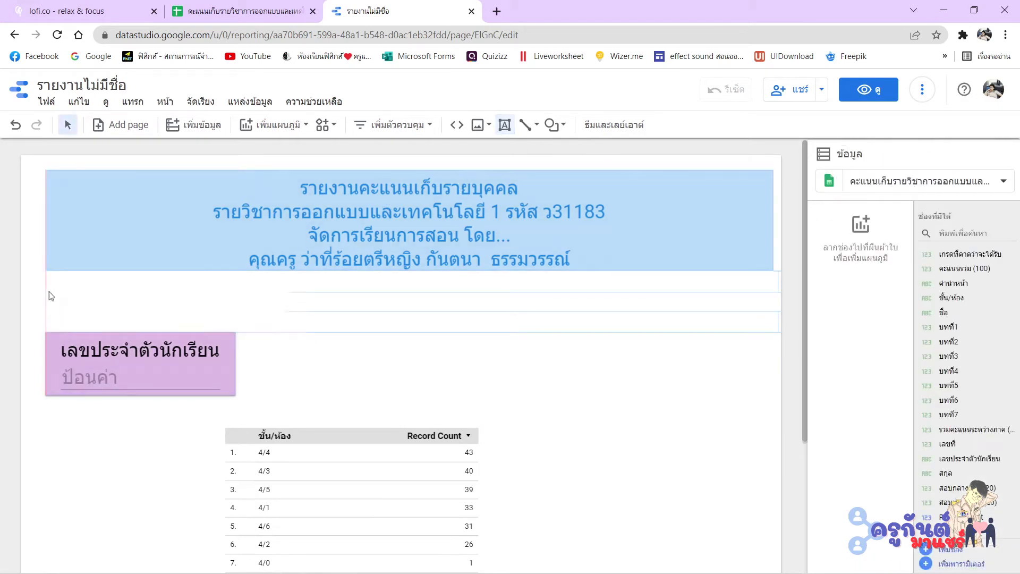
Step: Add a centred 24px 'กรอกเลขประจำตัวนักเรียน' heading with a yellow-green fill above the ID box
{"action": "left_click_drag", "start_coordinate": [46, 291], "coordinate": [300, 323]}
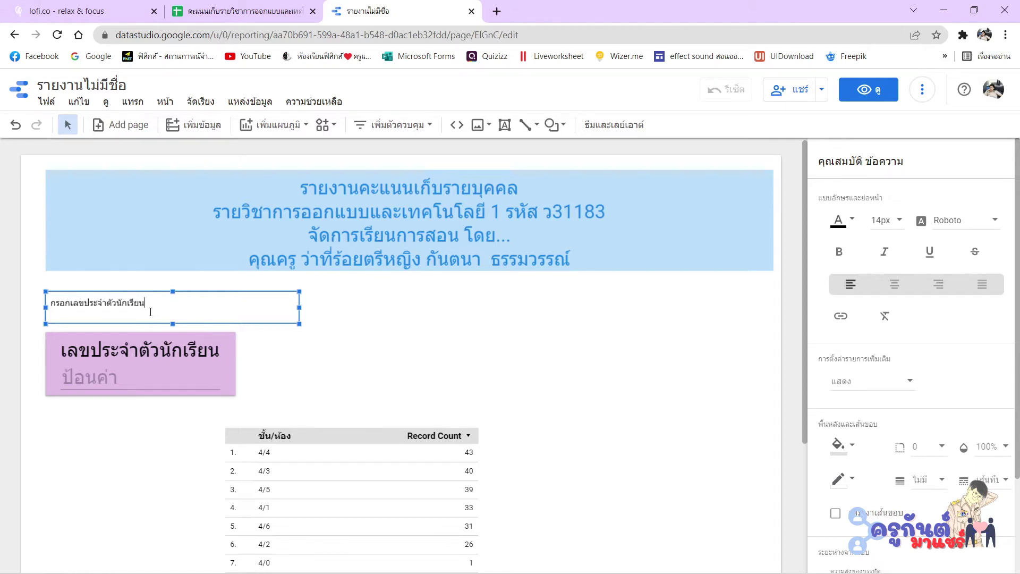
{"action": "left_click_drag", "start_coordinate": [299, 306], "coordinate": [236, 307]}
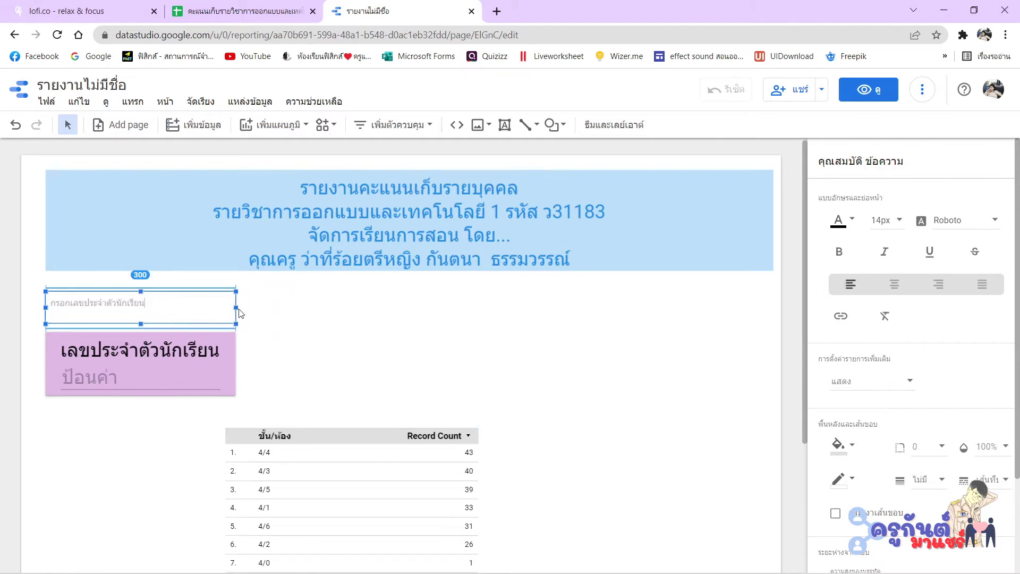
{"action": "triple_click", "coordinate": [157, 306]}
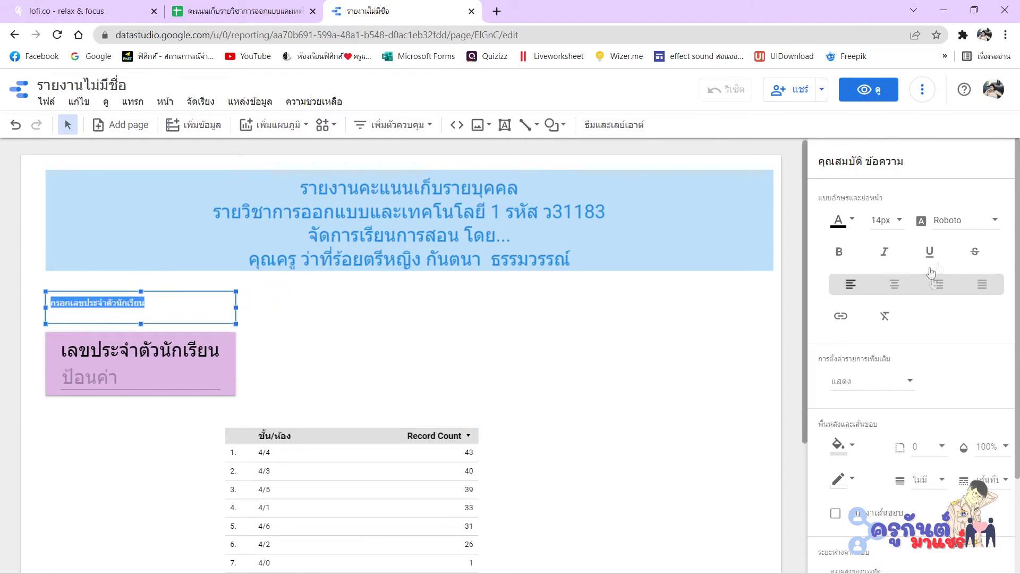
{"action": "left_click", "coordinate": [894, 286]}
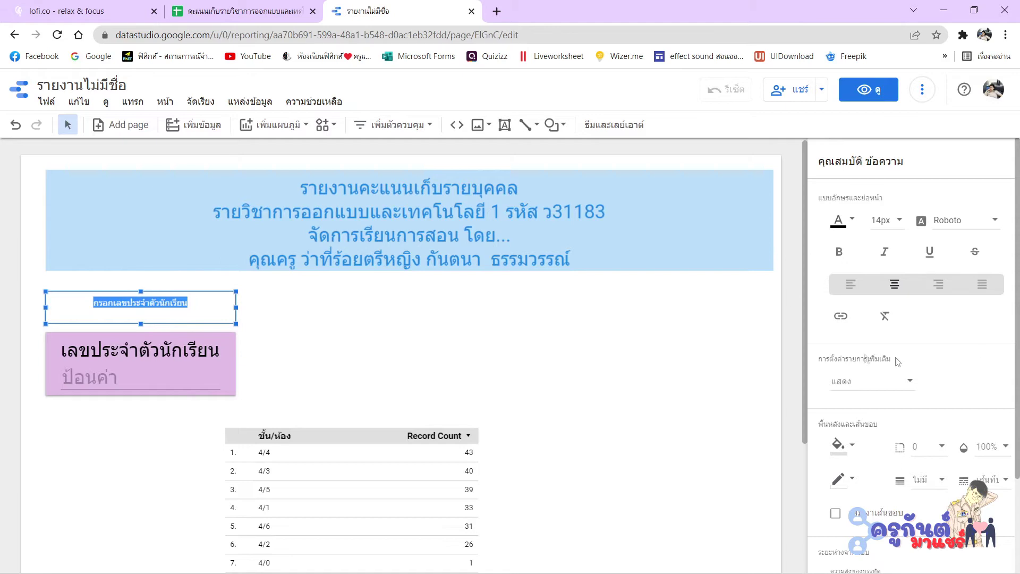
{"action": "left_click", "coordinate": [886, 220]}
{"action": "scroll", "coordinate": [890, 266], "scroll_direction": "down", "scroll_amount": 3}
{"action": "left_click", "coordinate": [881, 176]}
{"action": "left_click", "coordinate": [839, 446]}
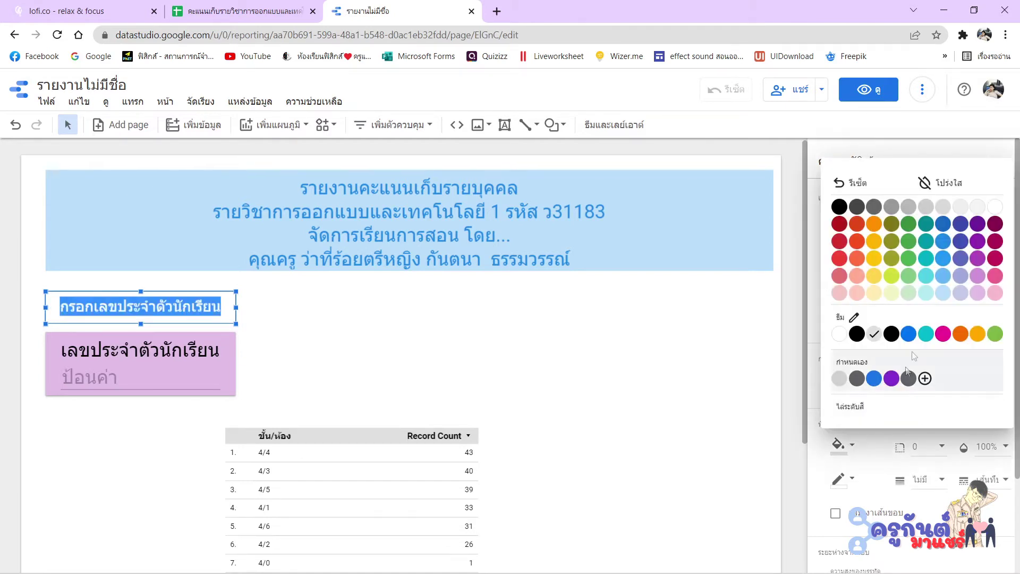
{"action": "left_click", "coordinate": [909, 282]}
{"action": "left_click", "coordinate": [443, 339]}
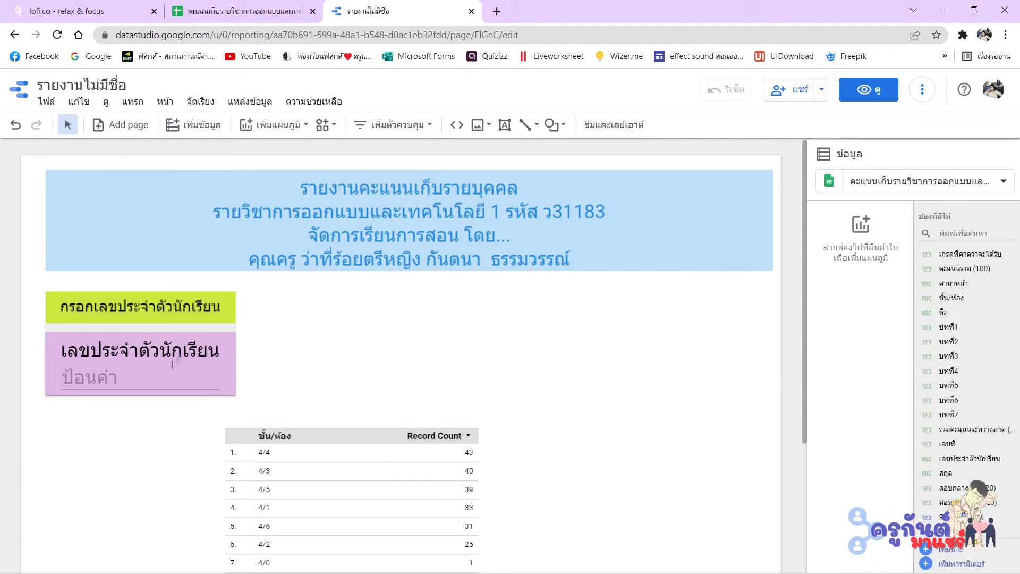
Step: Move the class table further down the page
{"action": "scroll", "coordinate": [353, 396], "scroll_direction": "down", "scroll_amount": 3}
{"action": "left_click", "coordinate": [299, 357]}
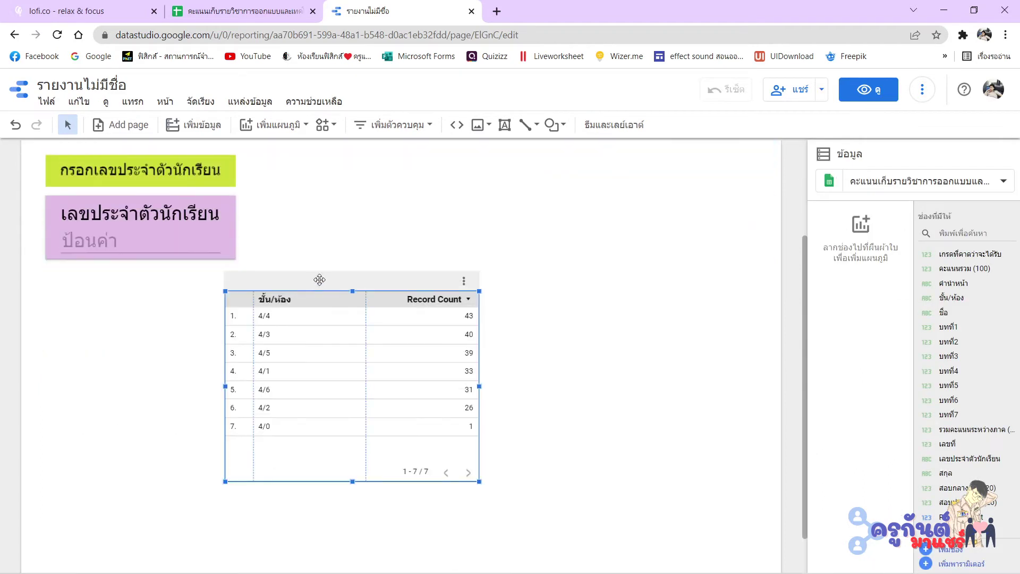
{"action": "left_click_drag", "start_coordinate": [387, 282], "coordinate": [392, 364]}
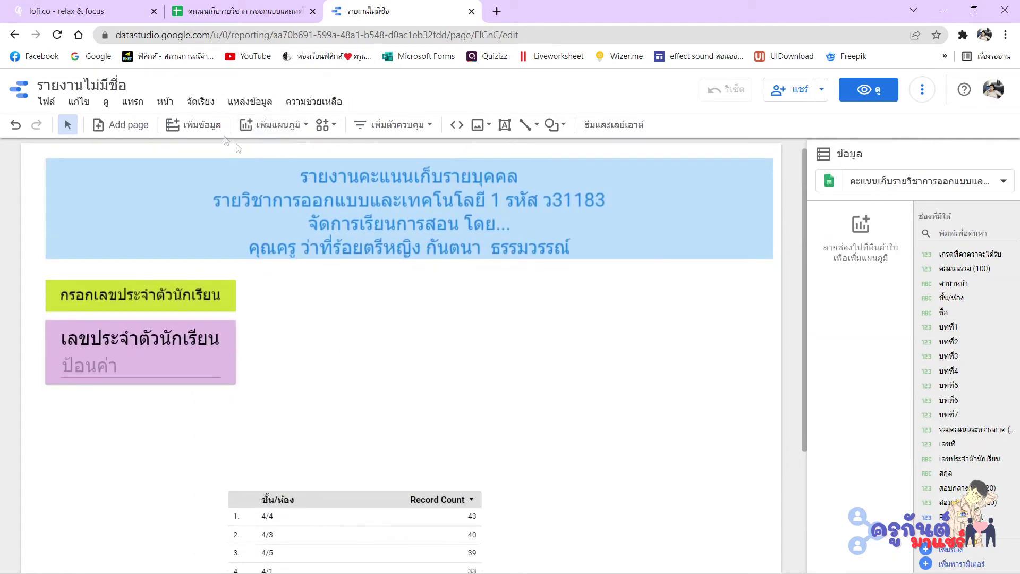
Step: Place a donut chart beside the ID box with dimension คะแนนรวม (100) and Record Count as metric
{"action": "left_click", "coordinate": [282, 128]}
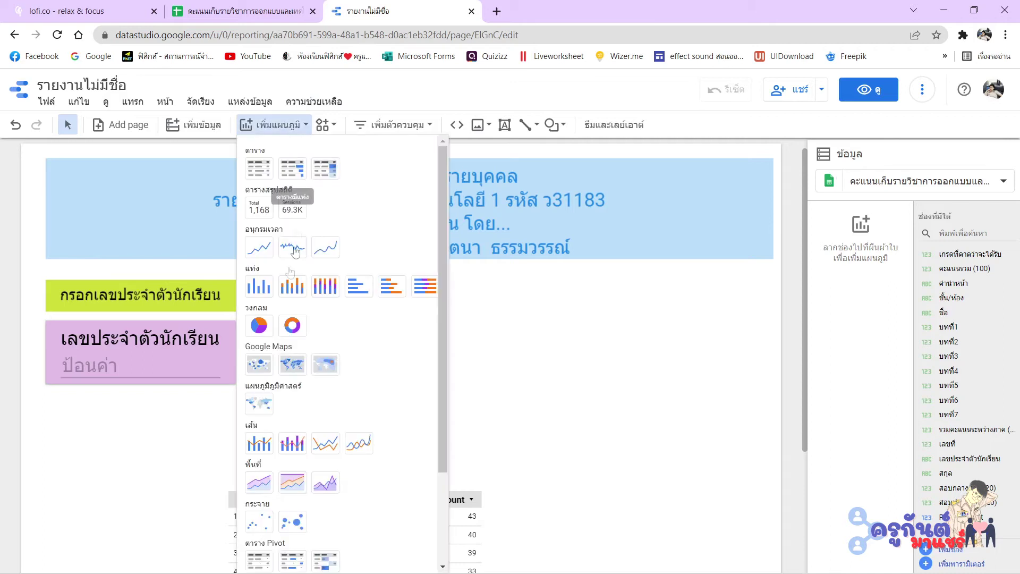
{"action": "left_click", "coordinate": [293, 331]}
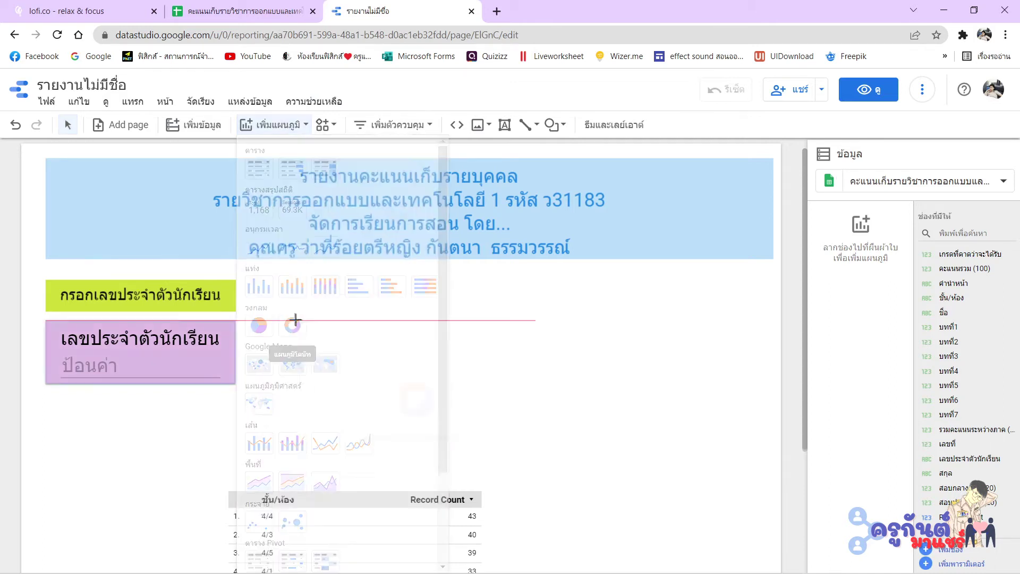
{"action": "left_click", "coordinate": [270, 282]}
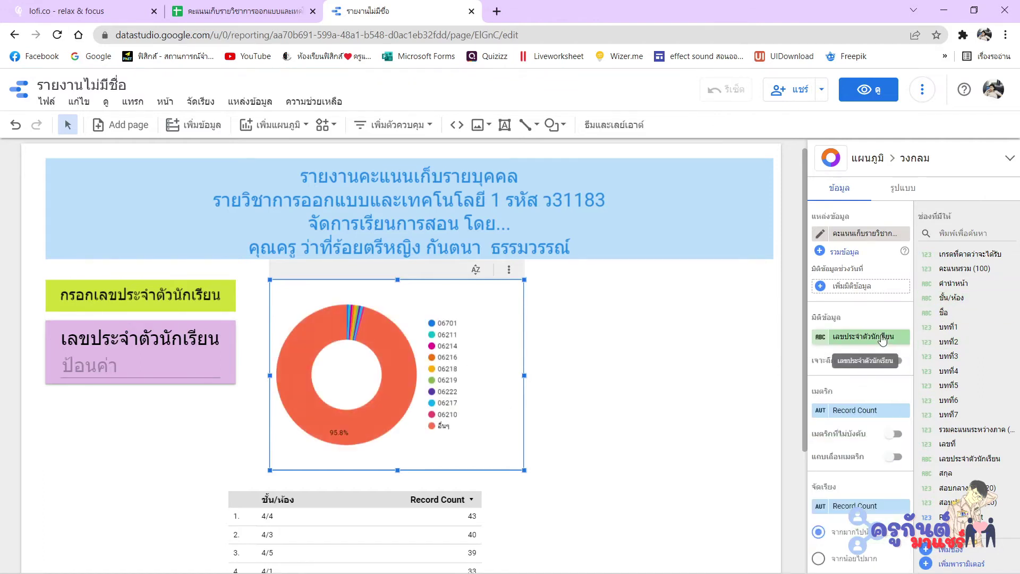
{"action": "left_click", "coordinate": [858, 336]}
{"action": "left_click", "coordinate": [849, 343]}
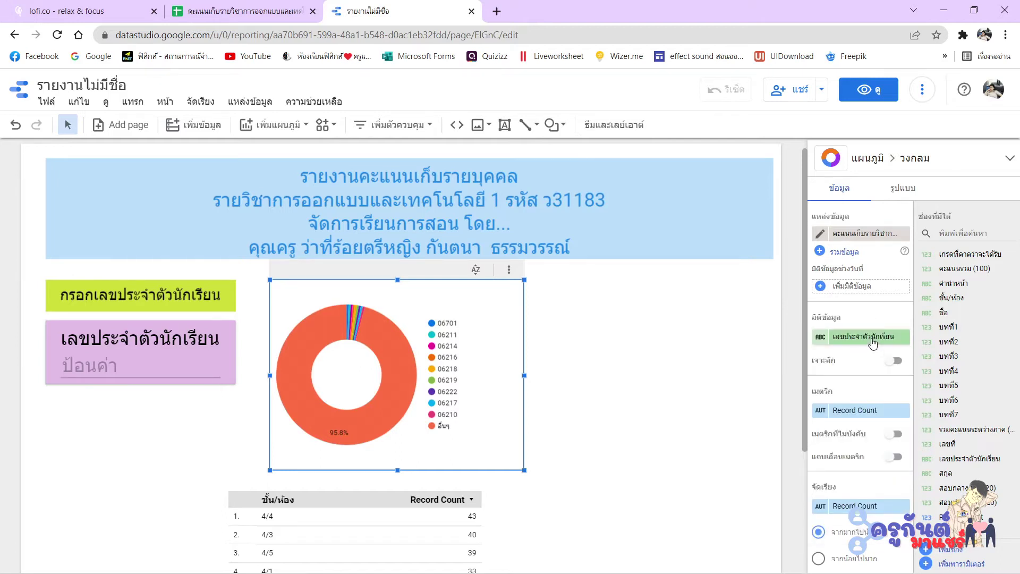
{"action": "left_click", "coordinate": [872, 345]}
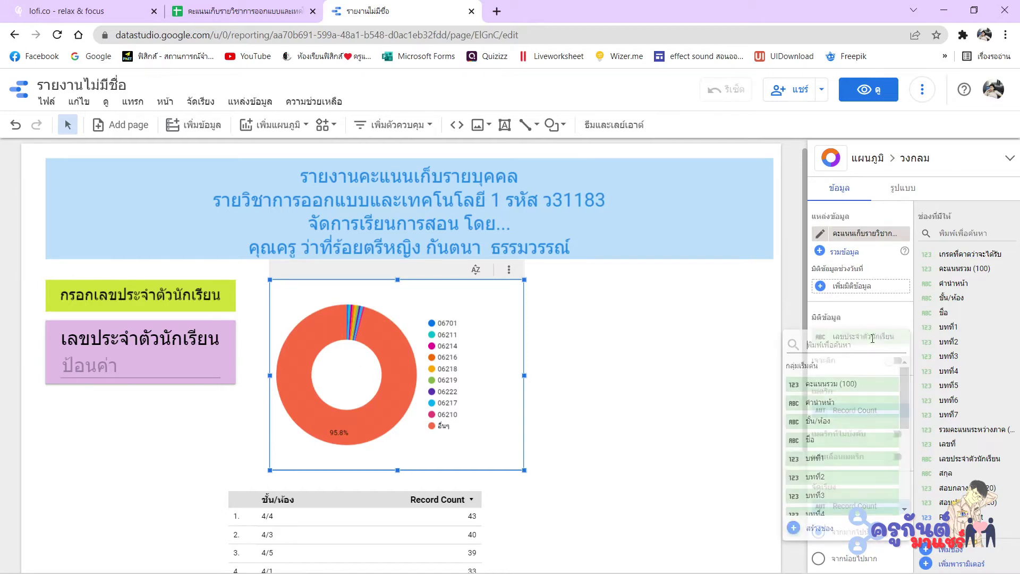
{"action": "left_click", "coordinate": [831, 385]}
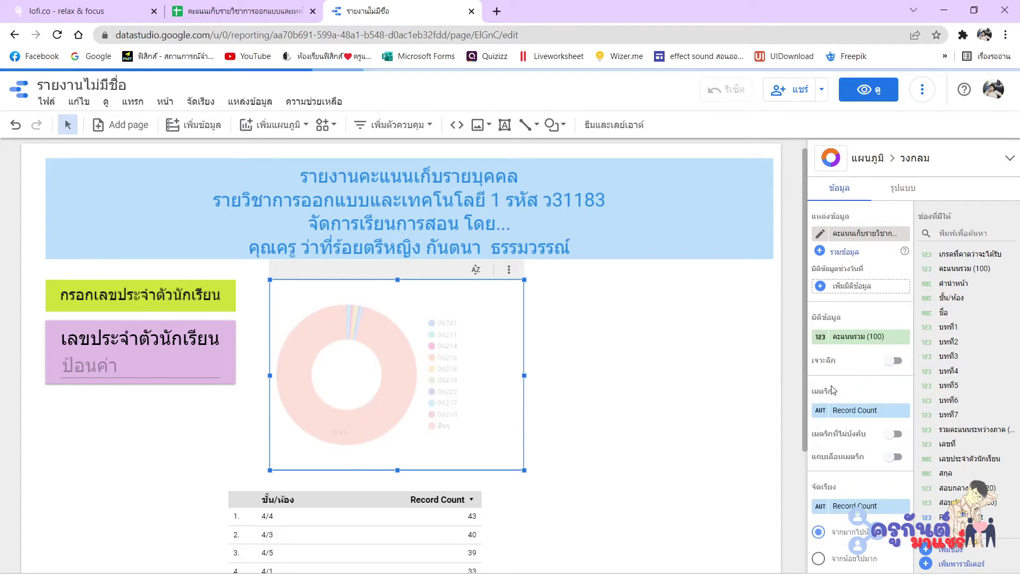
{"action": "scroll", "coordinate": [866, 415], "scroll_direction": "down", "scroll_amount": 2}
{"action": "left_click", "coordinate": [867, 345]}
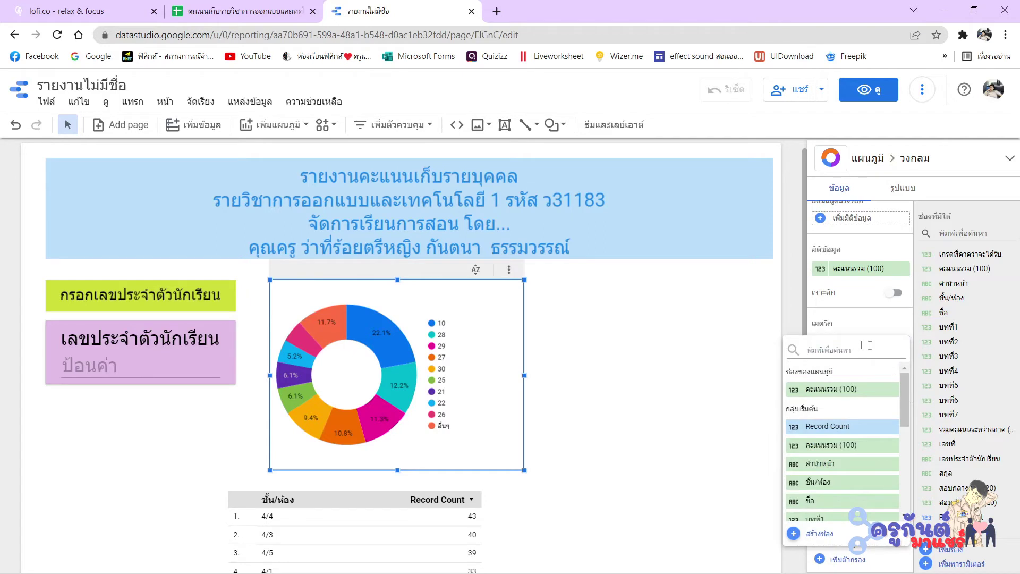
{"action": "key", "text": "Escape"}
{"action": "scroll", "coordinate": [865, 346], "scroll_direction": "up", "scroll_amount": 1}
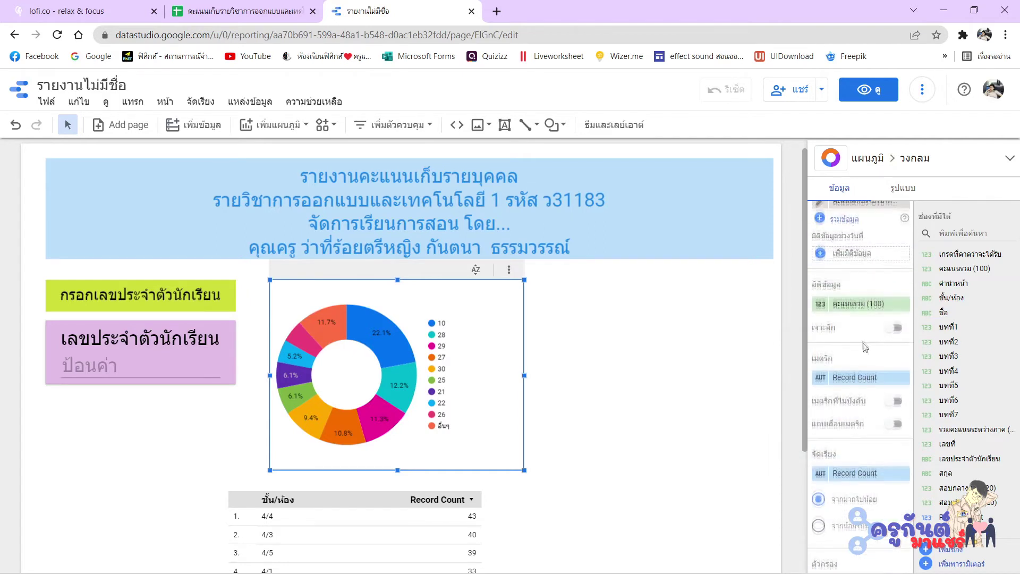
{"action": "scroll", "coordinate": [829, 255], "scroll_direction": "up", "scroll_amount": 1}
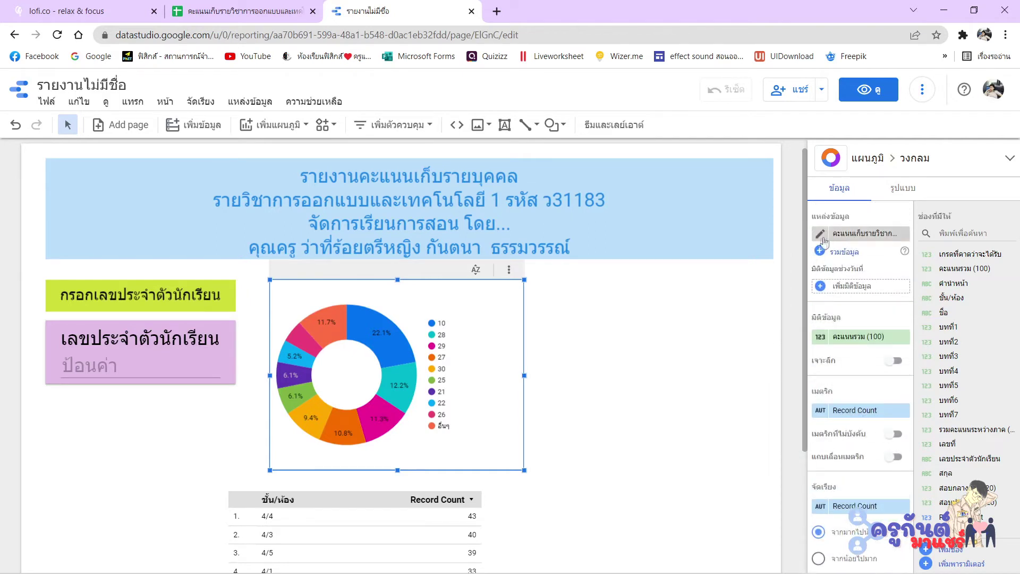
Step: Label the donut slices by category, set the legend to None, and make the centre hole slightly smaller
{"action": "left_click", "coordinate": [909, 190]}
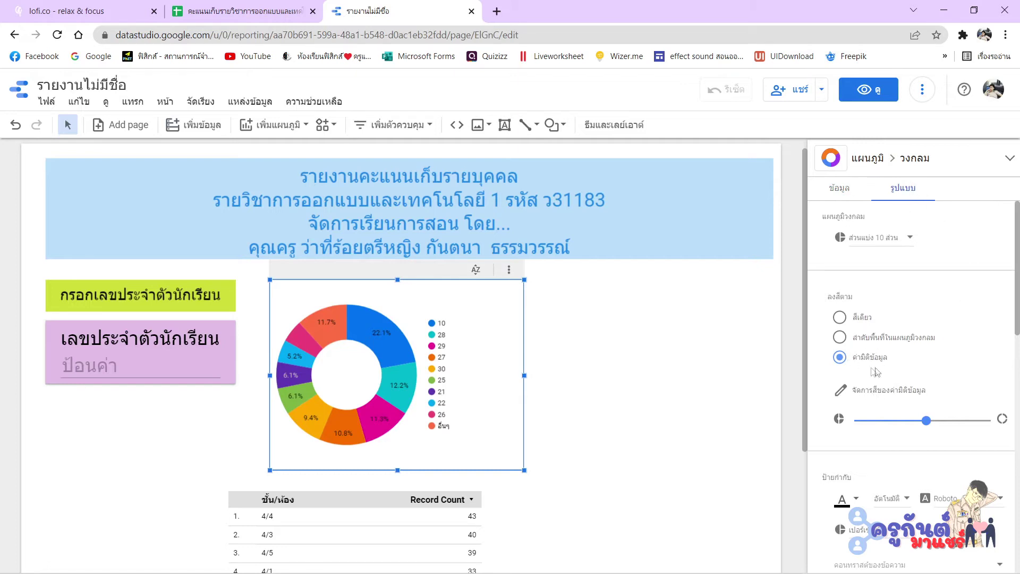
{"action": "scroll", "coordinate": [882, 372], "scroll_direction": "down", "scroll_amount": 1}
{"action": "scroll", "coordinate": [898, 371], "scroll_direction": "down", "scroll_amount": 2}
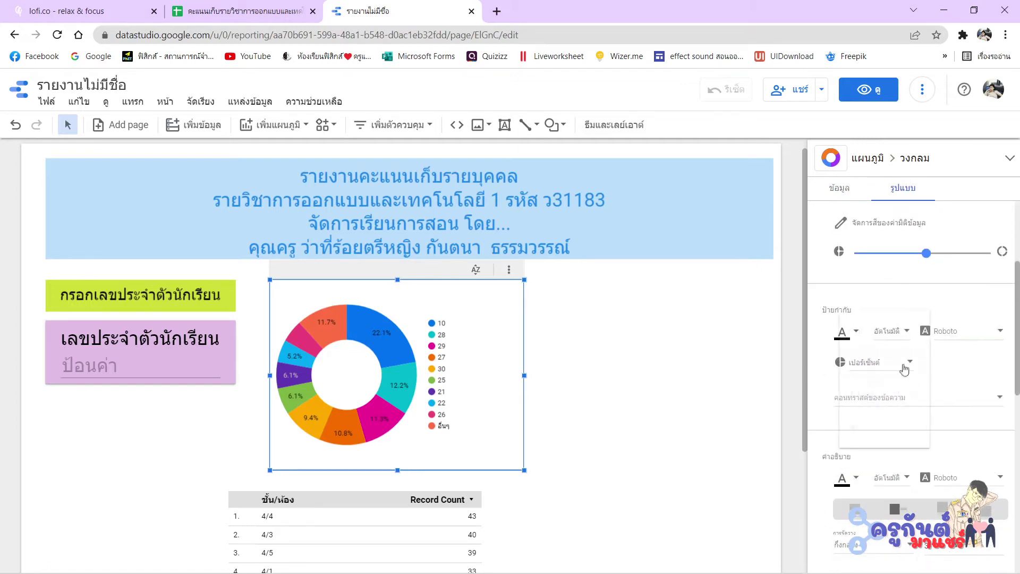
{"action": "left_click", "coordinate": [877, 392]}
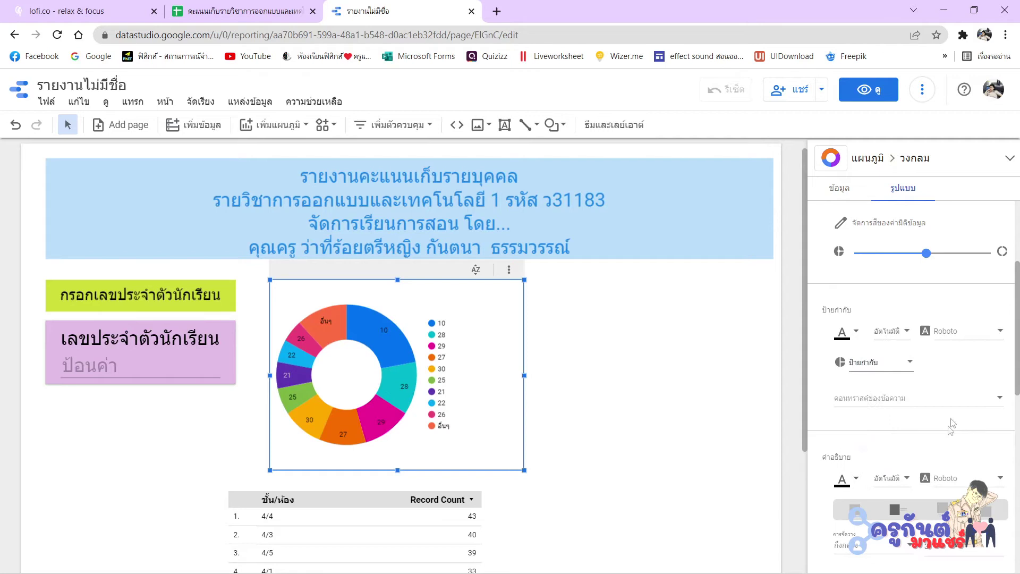
{"action": "scroll", "coordinate": [884, 365], "scroll_direction": "down", "scroll_amount": 3}
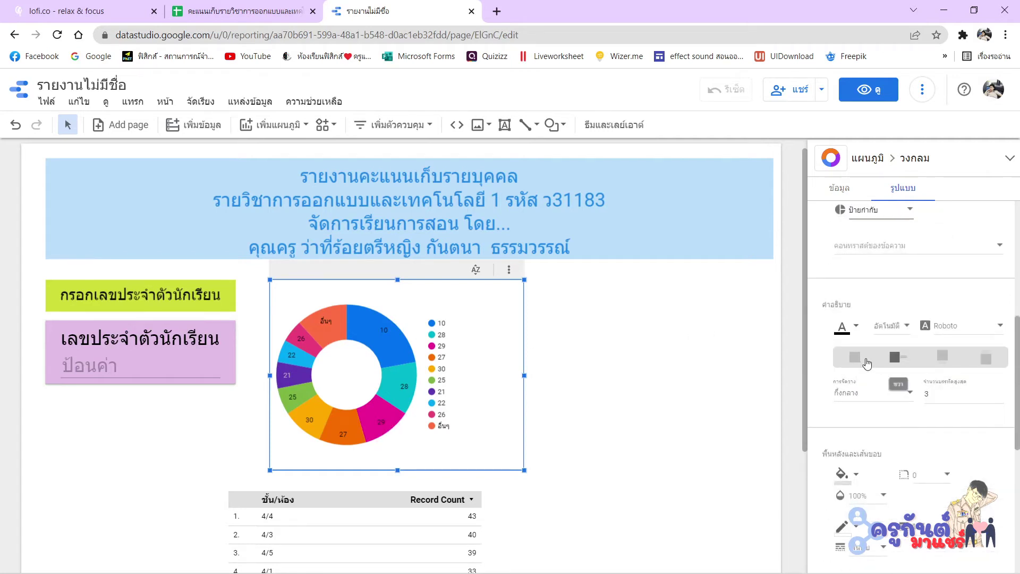
{"action": "left_click", "coordinate": [855, 360]}
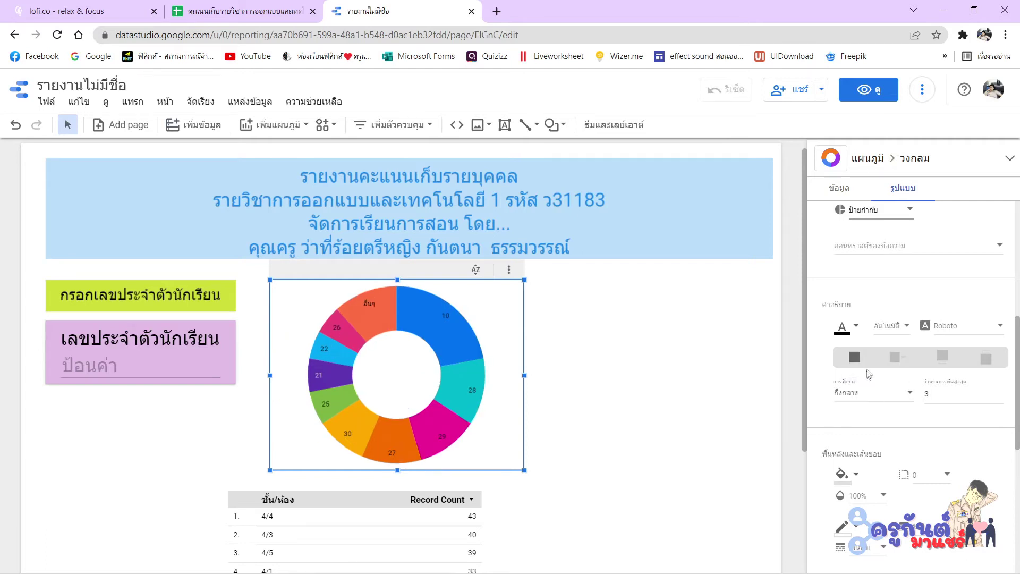
{"action": "left_click", "coordinate": [874, 393]}
{"action": "left_click", "coordinate": [880, 392]}
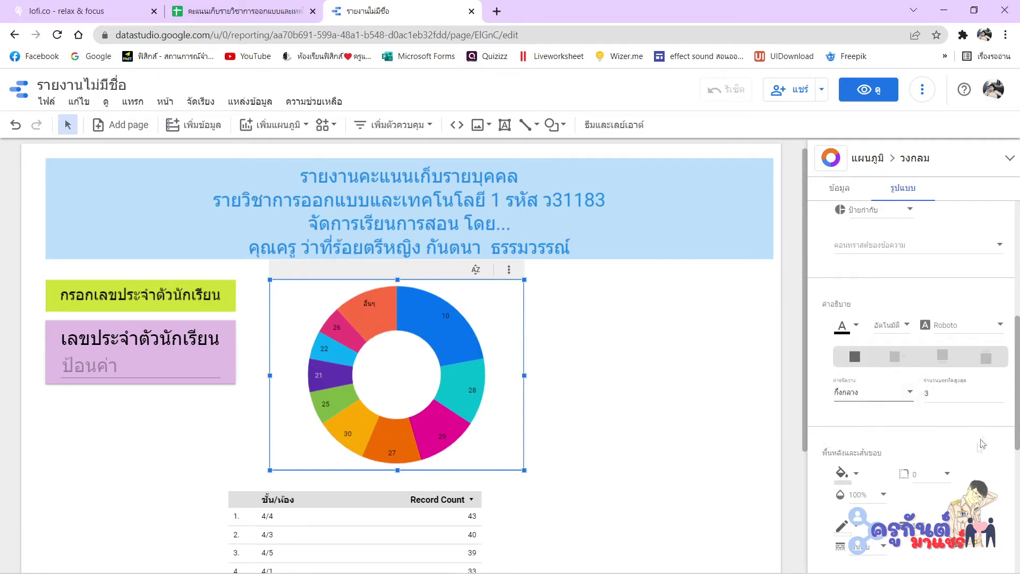
{"action": "scroll", "coordinate": [940, 473], "scroll_direction": "down", "scroll_amount": 3}
{"action": "scroll", "coordinate": [930, 399], "scroll_direction": "up", "scroll_amount": 5}
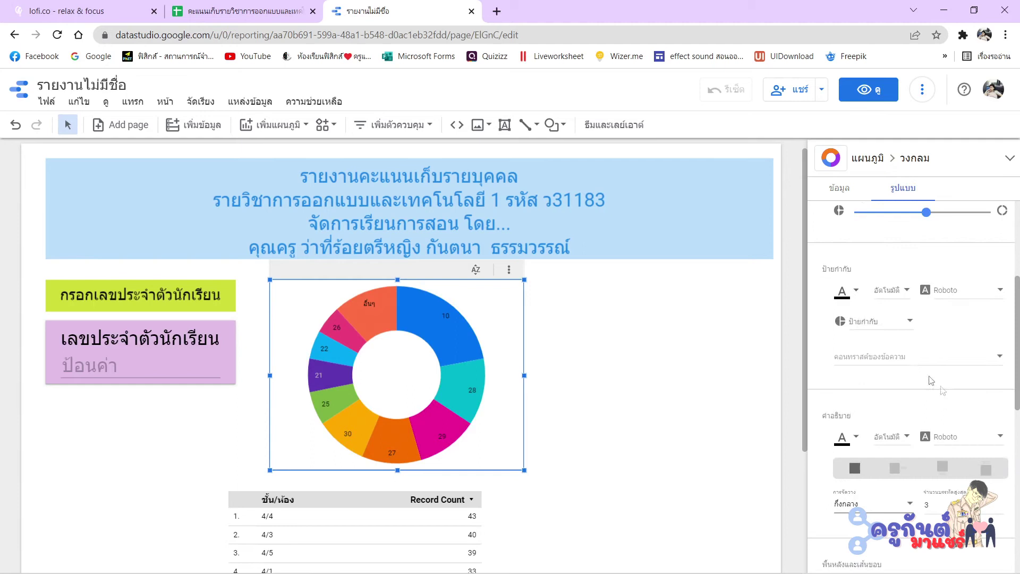
{"action": "left_click_drag", "start_coordinate": [926, 280], "coordinate": [921, 293]}
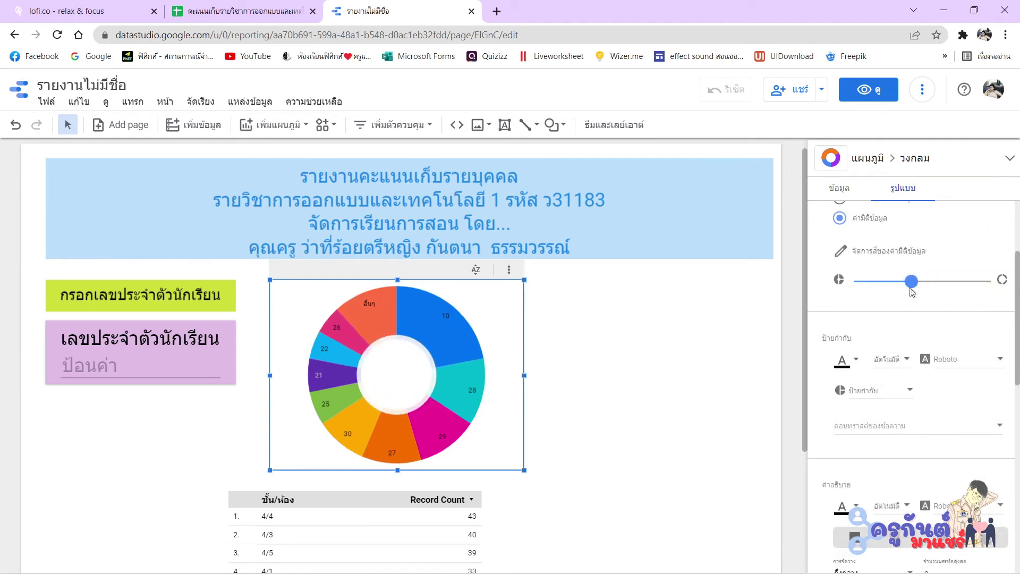
Step: Resize the donut chart to a smaller box
{"action": "left_click", "coordinate": [533, 472]}
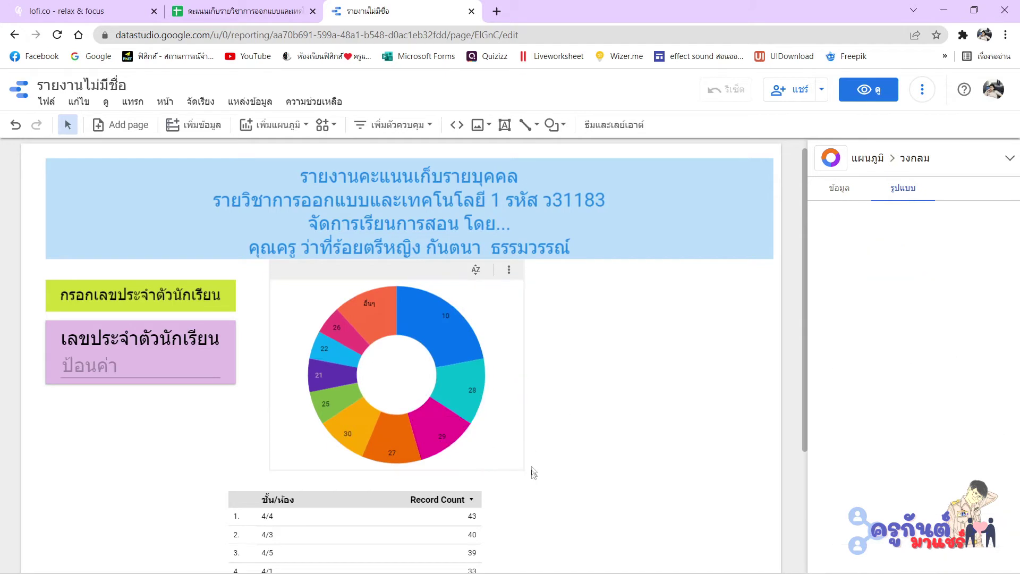
{"action": "left_click", "coordinate": [523, 466]}
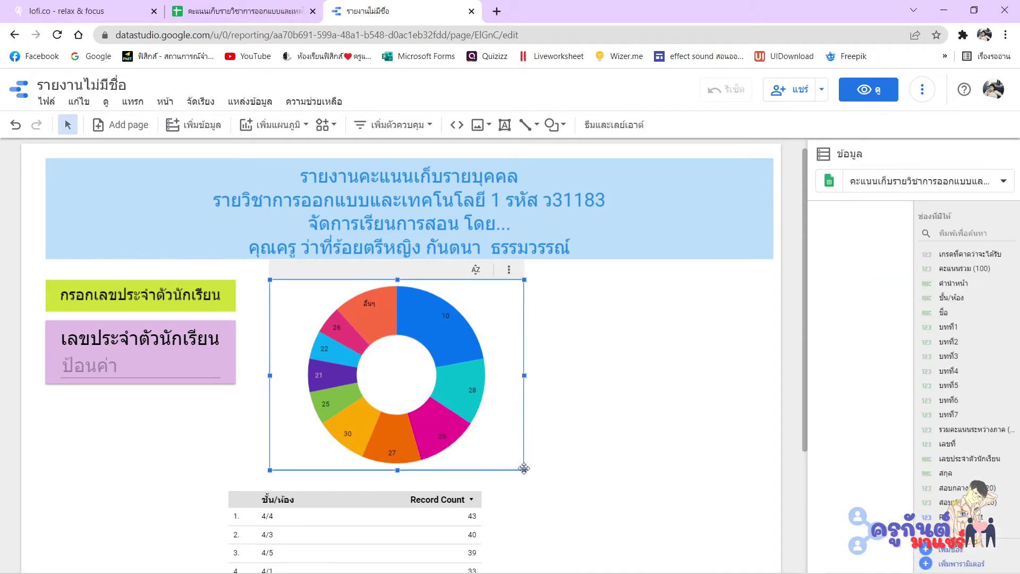
{"action": "left_click_drag", "start_coordinate": [524, 468], "coordinate": [565, 421]}
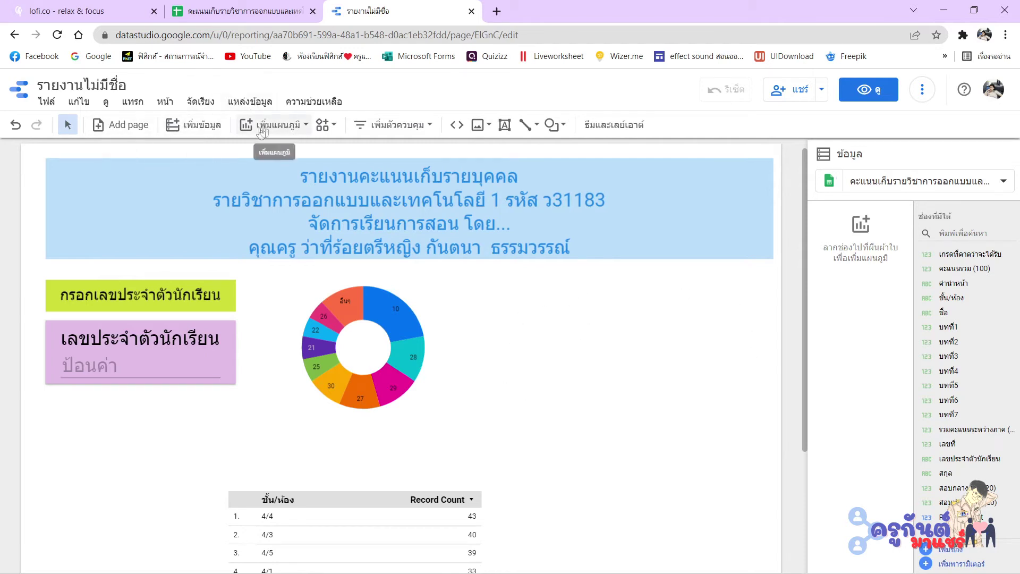
Step: Place a new table to the right of the donut chart
{"action": "left_click", "coordinate": [306, 128]}
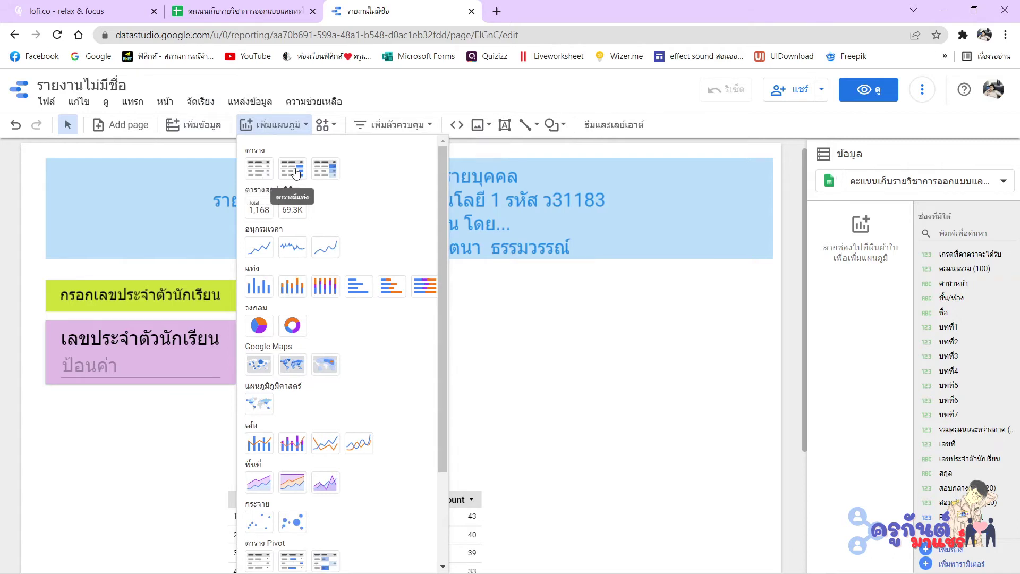
{"action": "left_click", "coordinate": [304, 210]}
{"action": "left_click", "coordinate": [515, 268]}
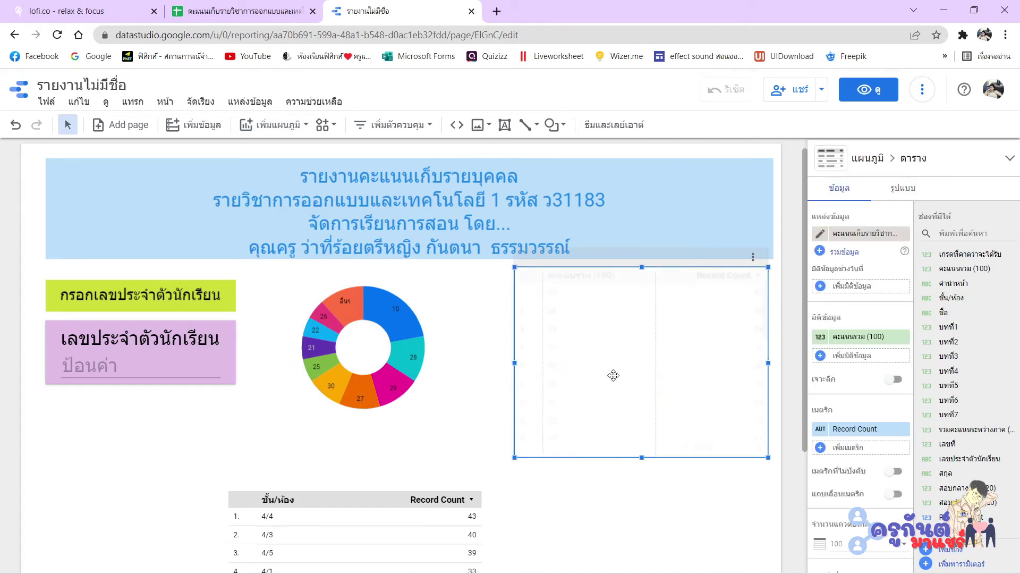
{"action": "left_click_drag", "start_coordinate": [671, 298], "coordinate": [662, 310]}
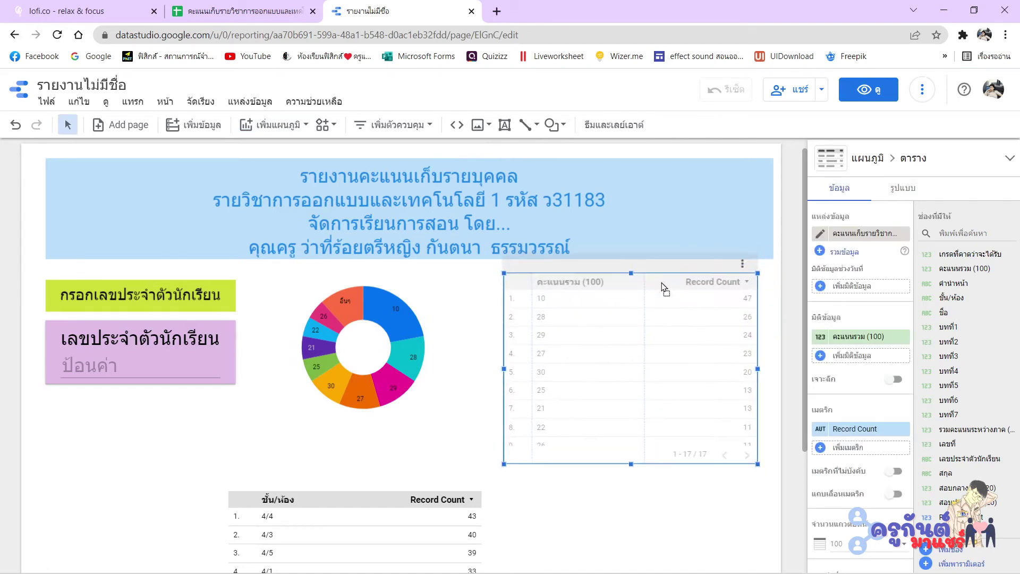
{"action": "mouse_move", "coordinate": [861, 429]}
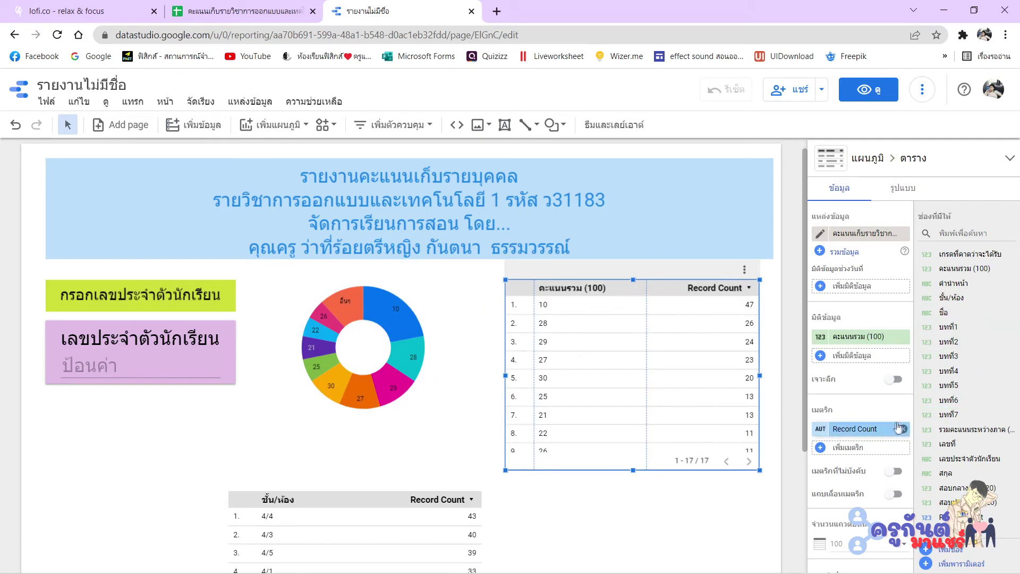
Step: Remove the table's Record Count metric and set its dimension to เกรดที่คาดว่าจะได้รับ
{"action": "left_click", "coordinate": [902, 428]}
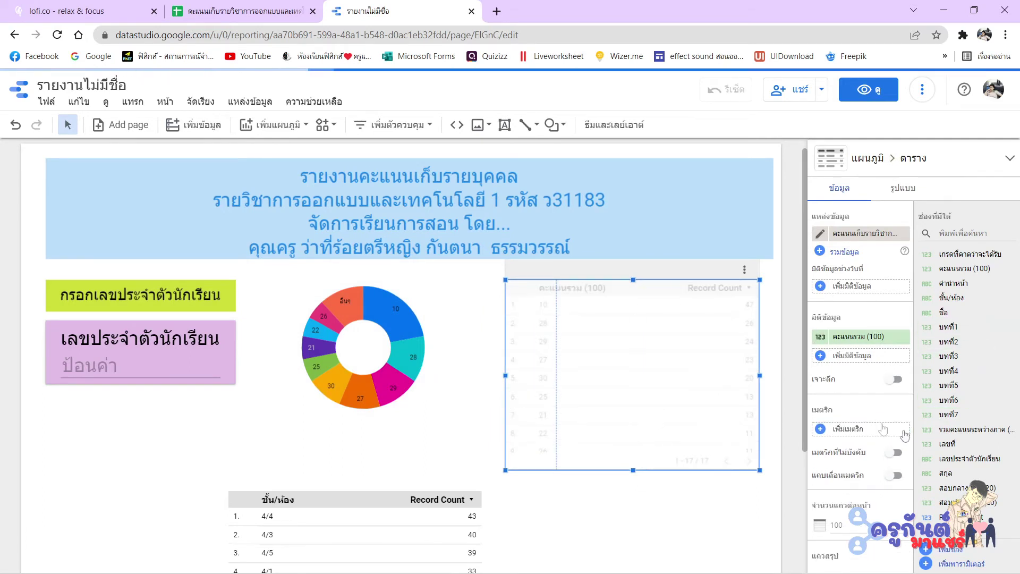
{"action": "left_click", "coordinate": [867, 339]}
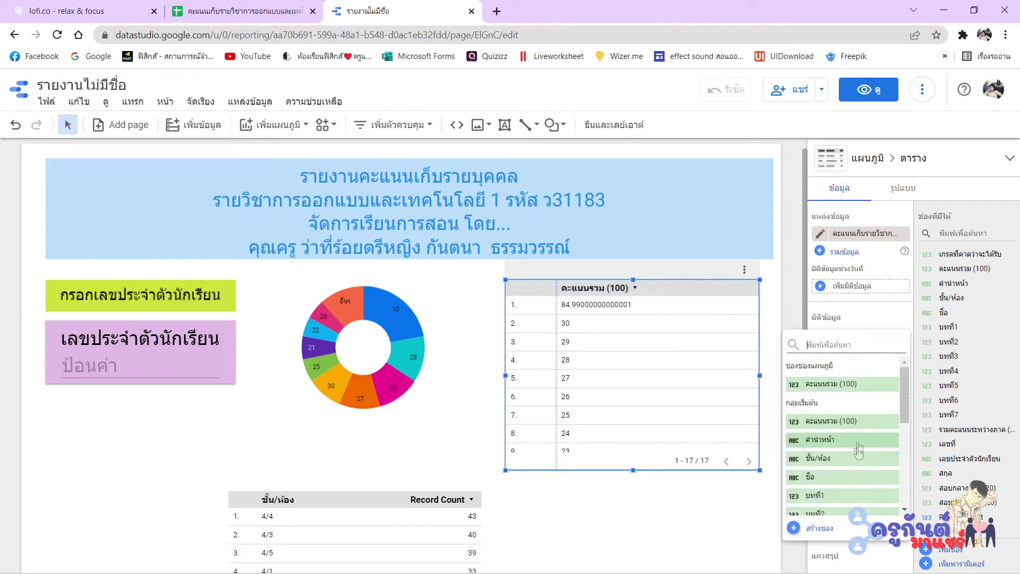
{"action": "scroll", "coordinate": [871, 467], "scroll_direction": "down", "scroll_amount": 2}
{"action": "scroll", "coordinate": [866, 476], "scroll_direction": "down", "scroll_amount": 2}
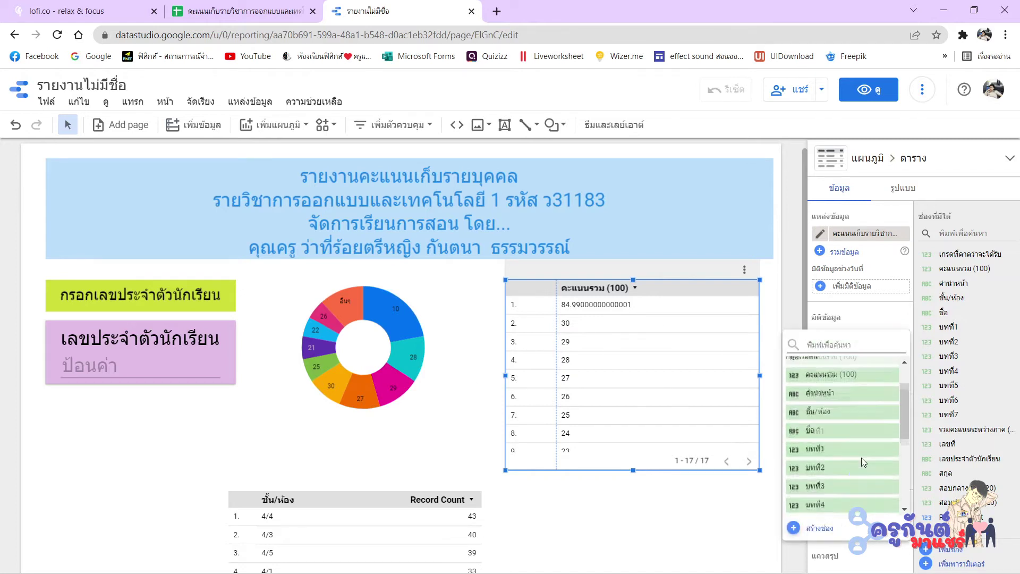
{"action": "scroll", "coordinate": [861, 484], "scroll_direction": "down", "scroll_amount": 2}
{"action": "left_click", "coordinate": [843, 469]}
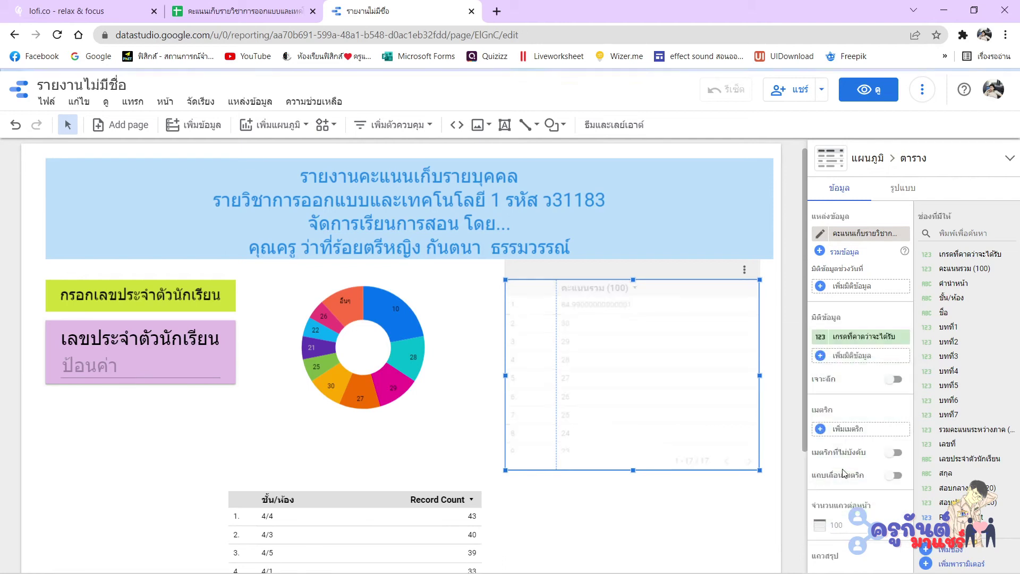
{"action": "left_click", "coordinate": [910, 191]}
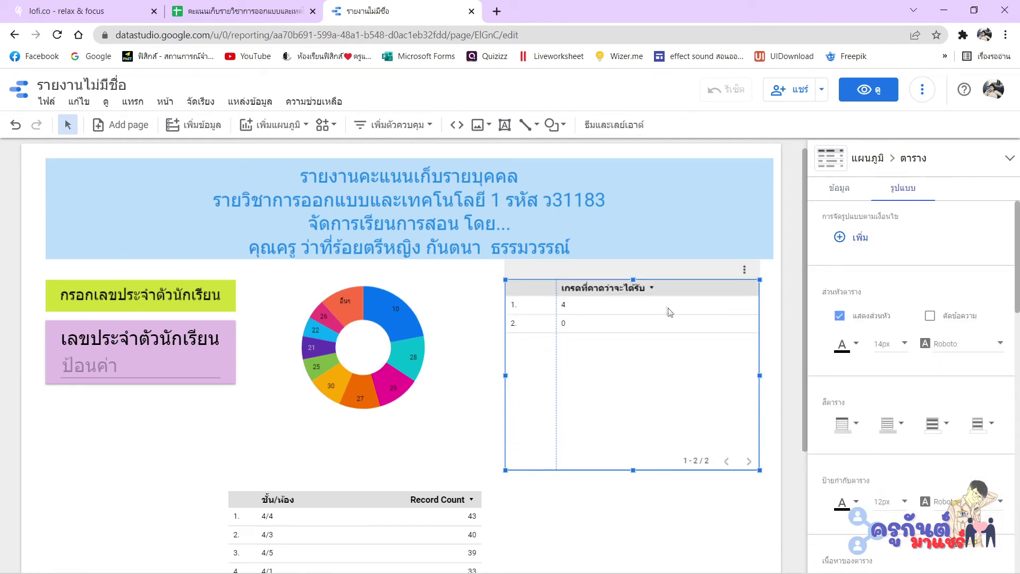
Step: Hide the grade table's row numbers and shorten it to two rows
{"action": "scroll", "coordinate": [859, 343], "scroll_direction": "down", "scroll_amount": 4}
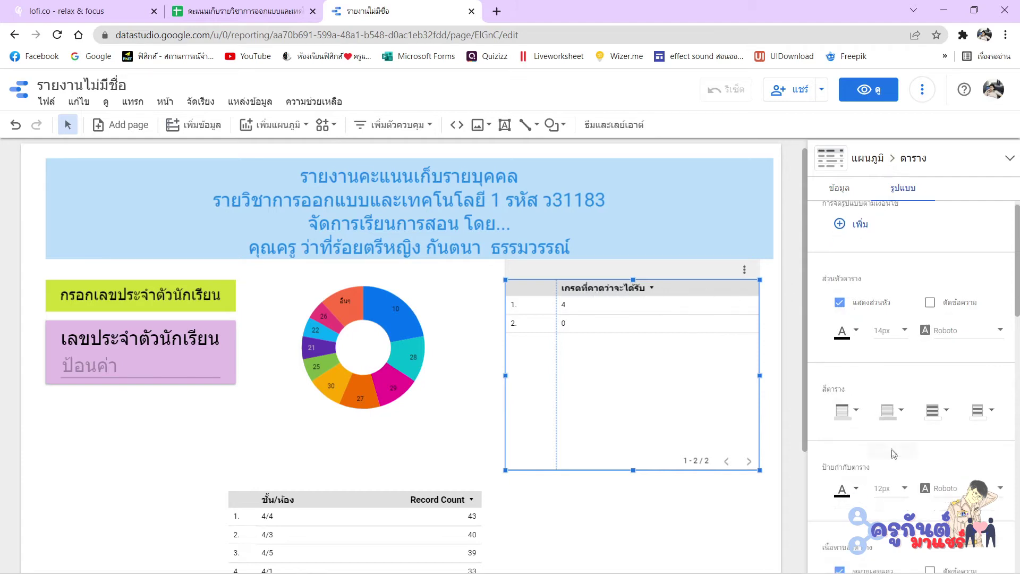
{"action": "left_click", "coordinate": [841, 393]}
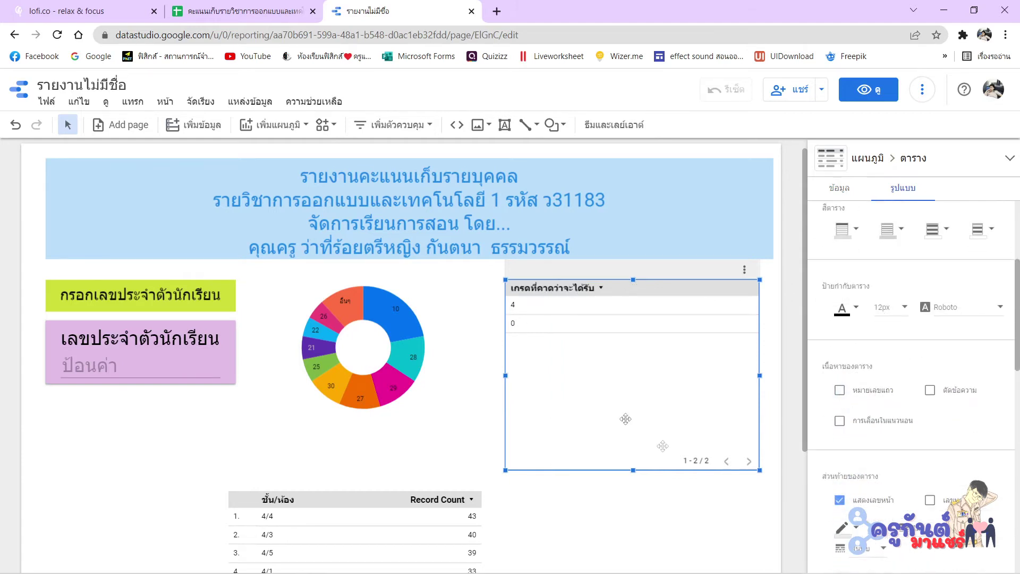
{"action": "scroll", "coordinate": [838, 436], "scroll_direction": "down", "scroll_amount": 2}
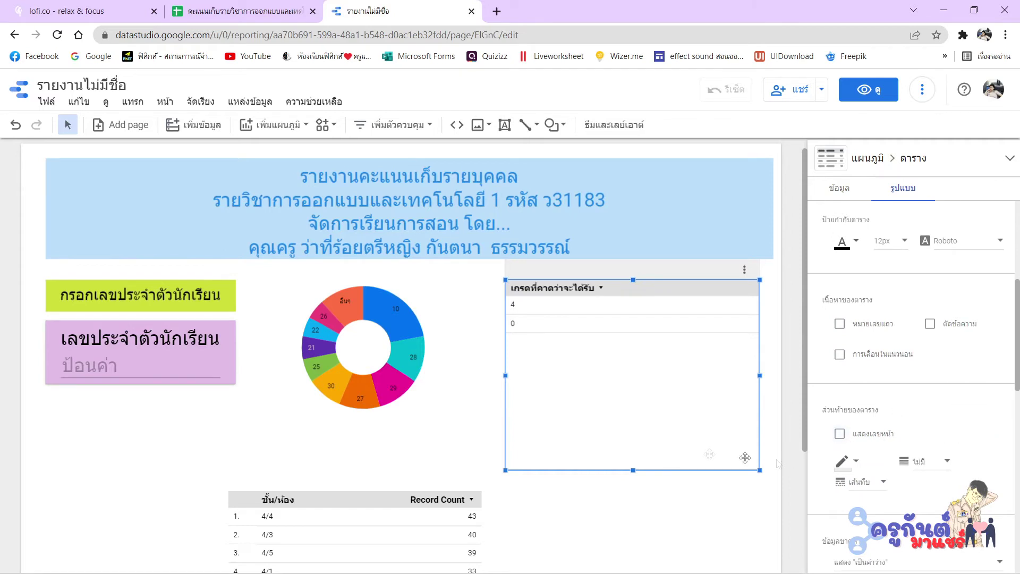
{"action": "left_click_drag", "start_coordinate": [634, 470], "coordinate": [634, 343]}
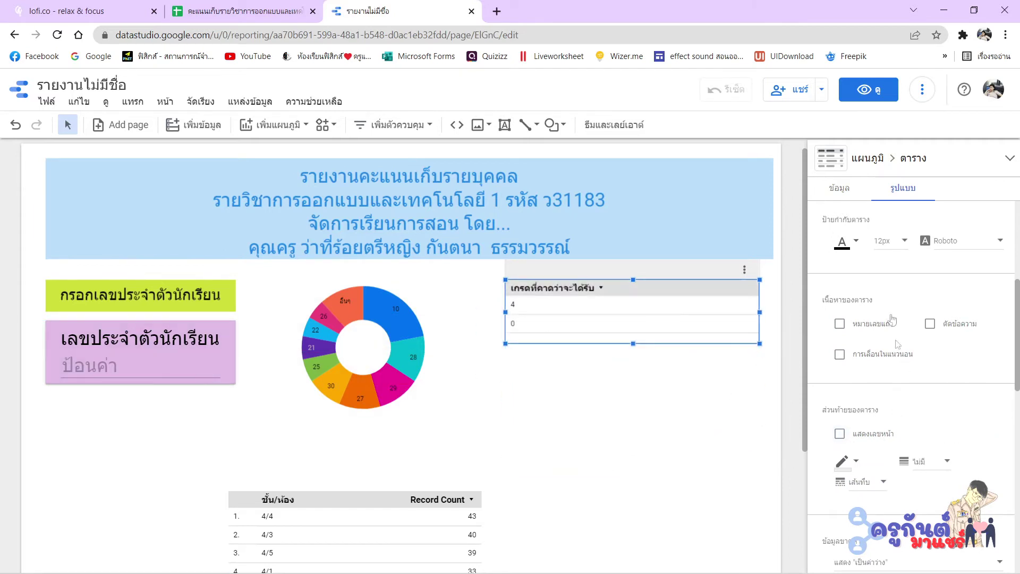
Step: Make the grade table's background and header pink
{"action": "scroll", "coordinate": [898, 372], "scroll_direction": "down", "scroll_amount": 5}
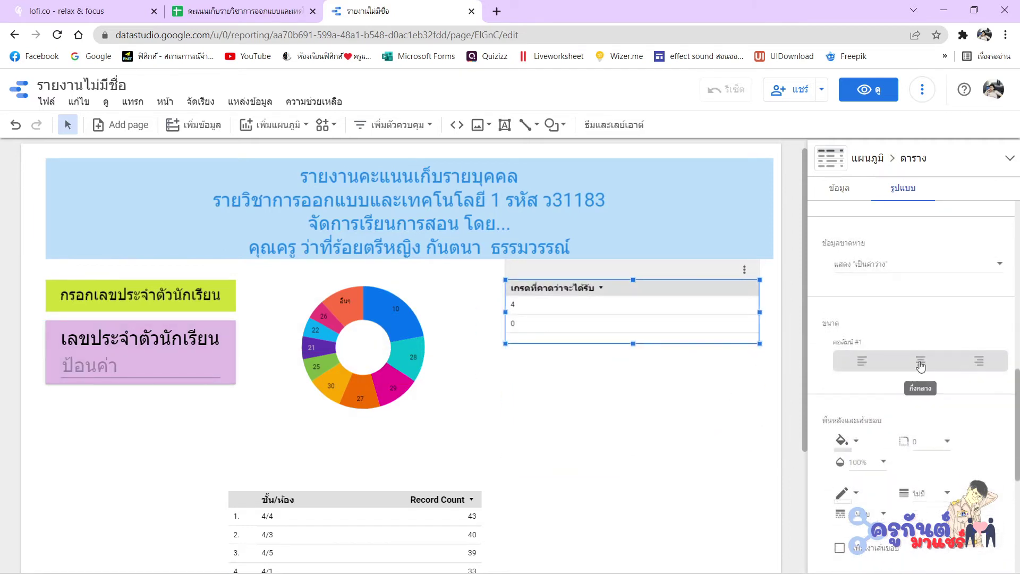
{"action": "left_click", "coordinate": [846, 448]}
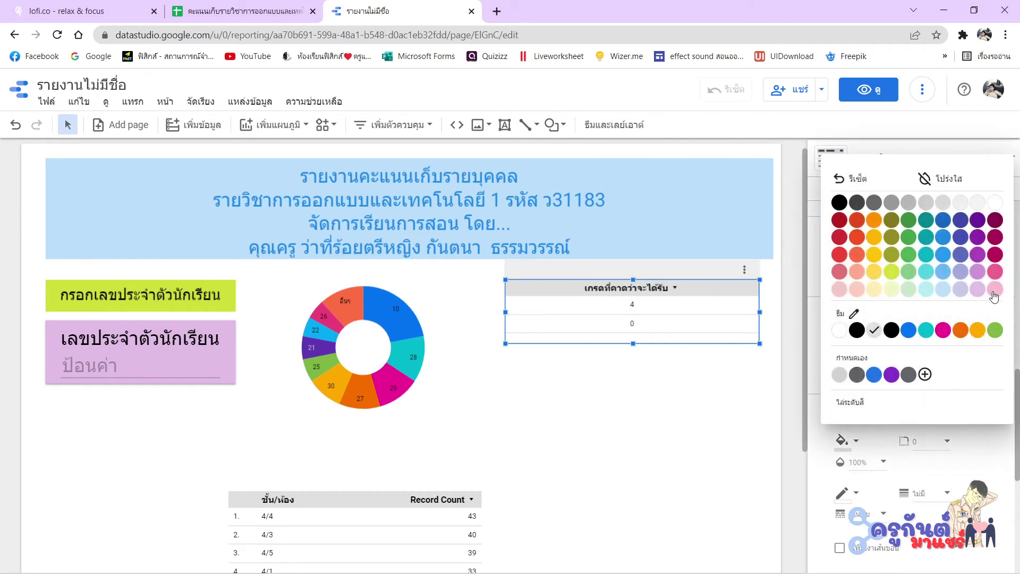
{"action": "left_click", "coordinate": [991, 237]}
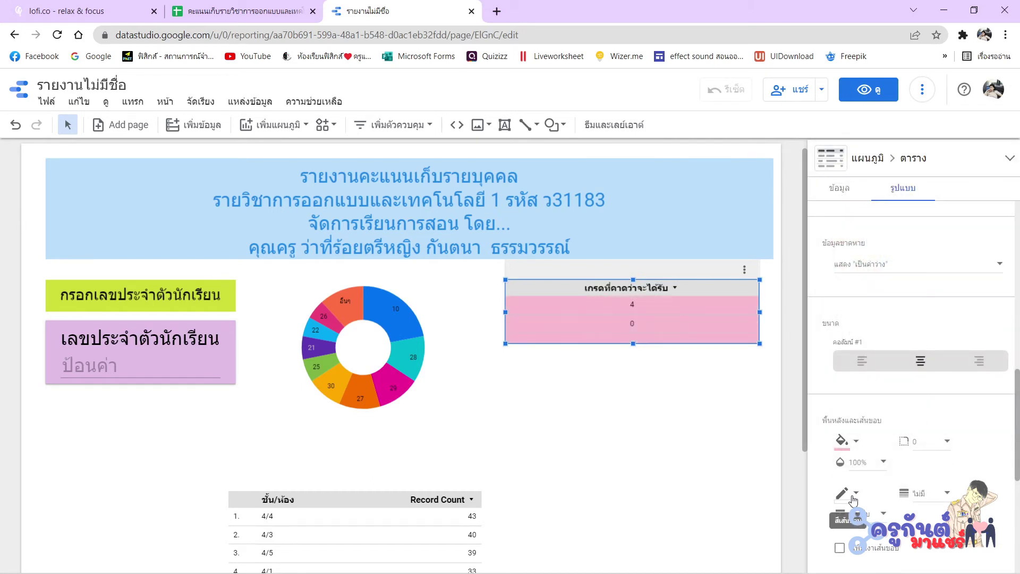
{"action": "left_click", "coordinate": [856, 433]}
{"action": "scroll", "coordinate": [866, 398], "scroll_direction": "up", "scroll_amount": 5}
{"action": "left_click", "coordinate": [874, 376]}
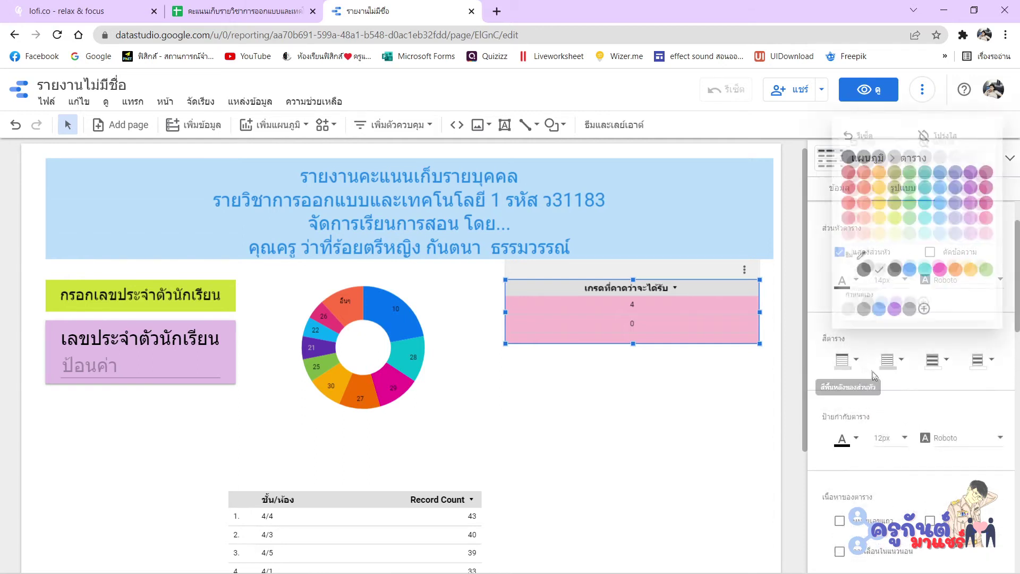
{"action": "left_click", "coordinate": [997, 219]}
{"action": "left_click", "coordinate": [694, 412]}
{"action": "left_click", "coordinate": [677, 324]}
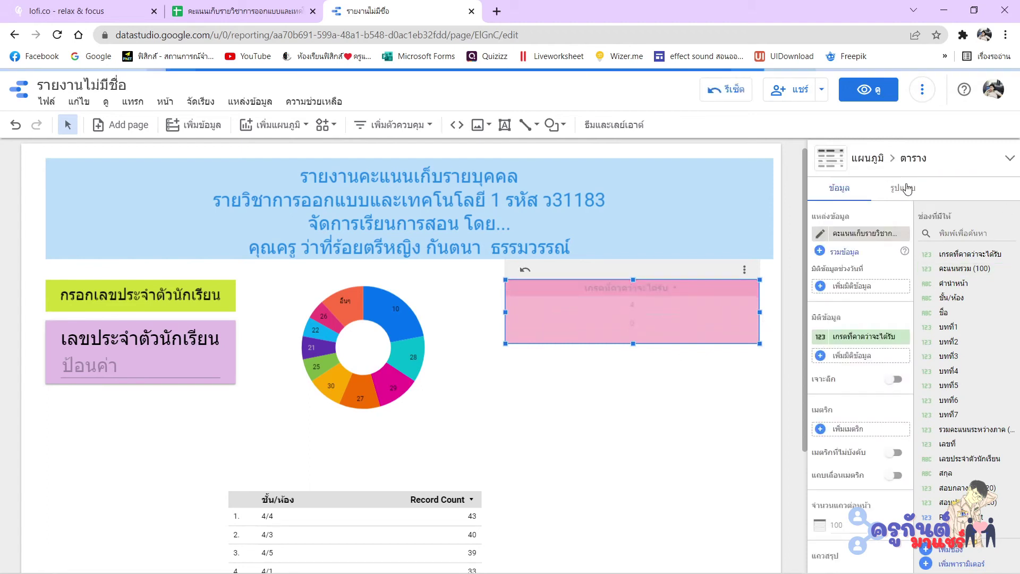
Step: Set the header text to 20px and the grade value to 96px, stretching the table to fit
{"action": "left_click", "coordinate": [904, 343]}
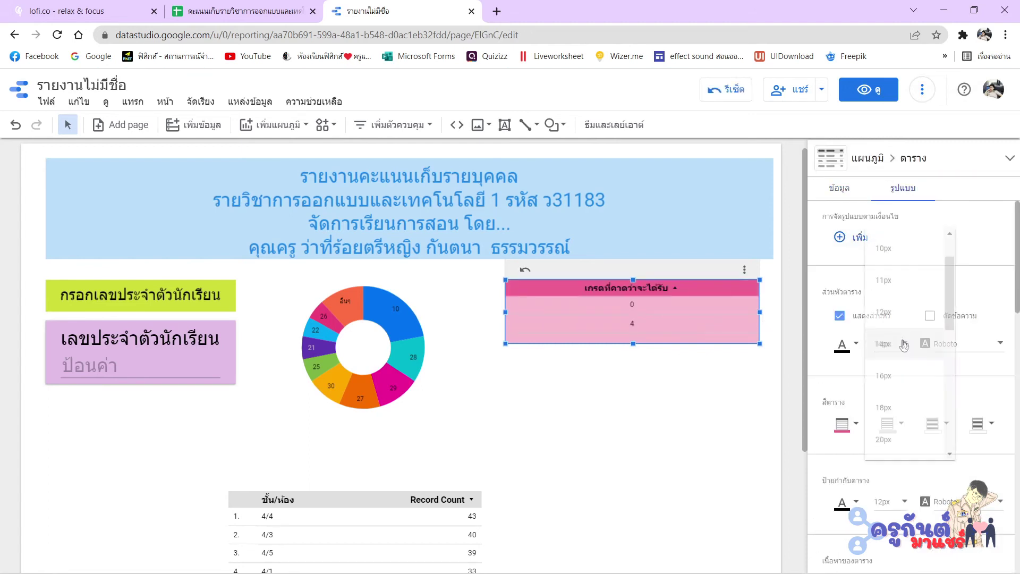
{"action": "left_click", "coordinate": [893, 446]}
{"action": "scroll", "coordinate": [906, 462], "scroll_direction": "down", "scroll_amount": 2}
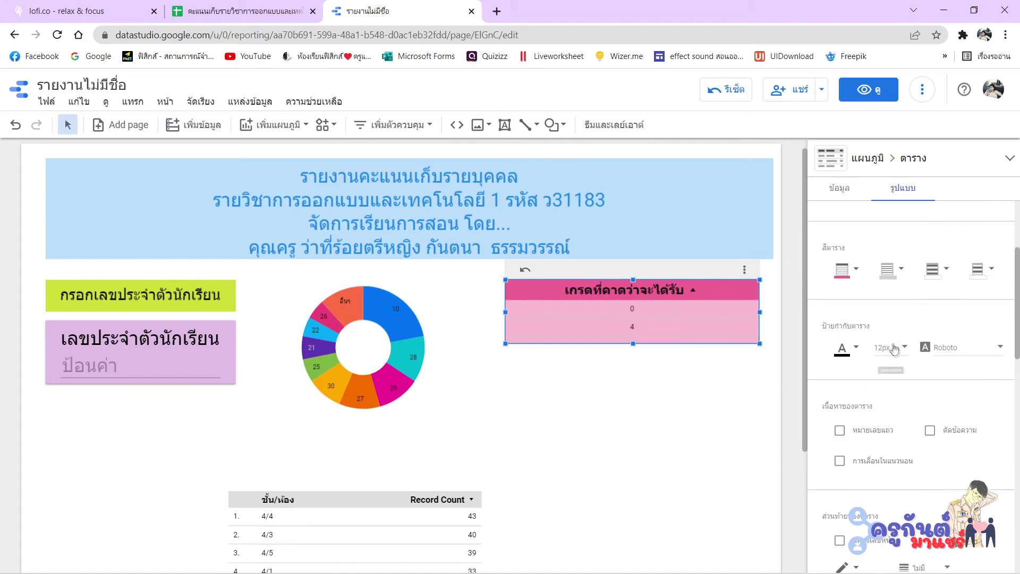
{"action": "scroll", "coordinate": [896, 355], "scroll_direction": "down", "scroll_amount": 1}
{"action": "left_click", "coordinate": [893, 305]}
{"action": "scroll", "coordinate": [900, 395], "scroll_direction": "down", "scroll_amount": 3}
{"action": "left_click", "coordinate": [899, 400]}
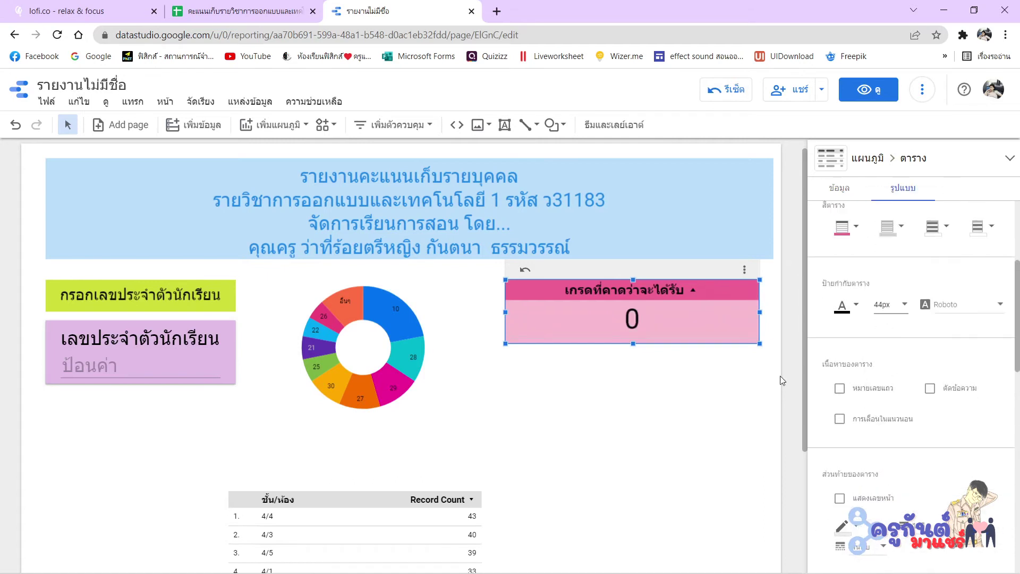
{"action": "mouse_move", "coordinate": [642, 343]}
{"action": "left_mouse_down"}
{"action": "mouse_move", "coordinate": [641, 387]}
{"action": "mouse_move", "coordinate": [633, 343]}
{"action": "left_mouse_up"}
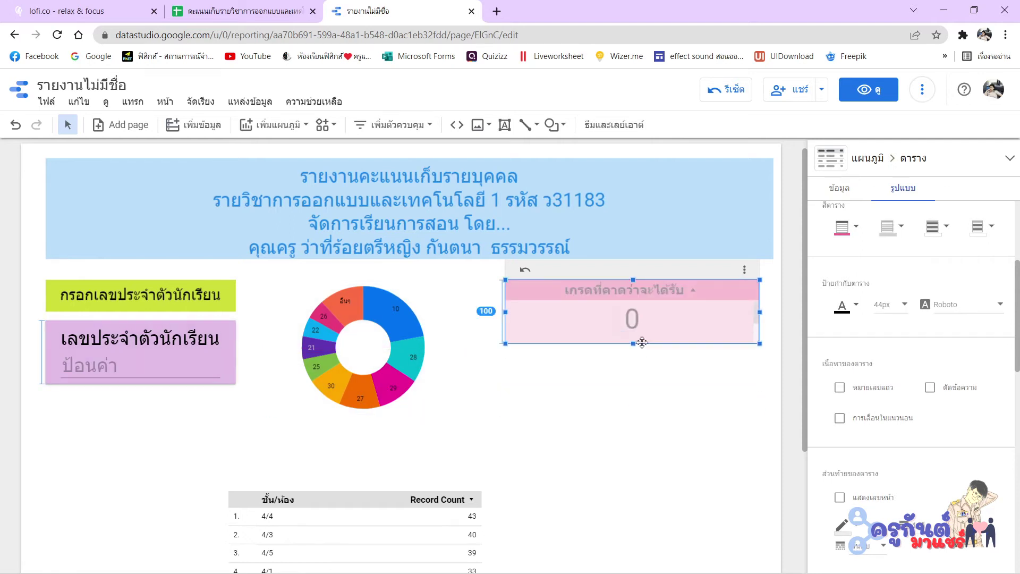
{"action": "left_click", "coordinate": [891, 306]}
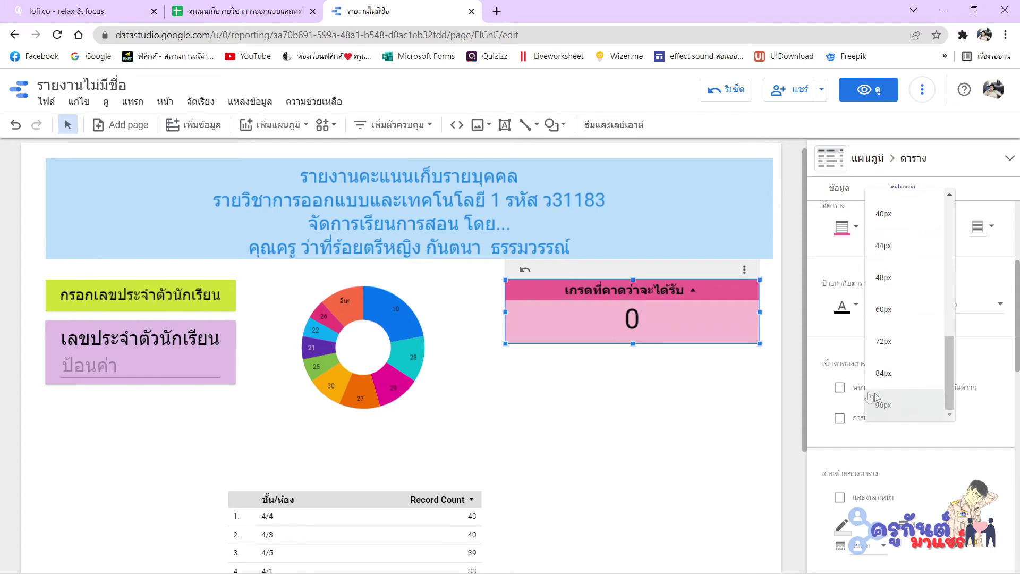
{"action": "left_click", "coordinate": [895, 402]}
{"action": "left_click_drag", "start_coordinate": [633, 343], "coordinate": [655, 401]}
{"action": "left_click", "coordinate": [656, 404]}
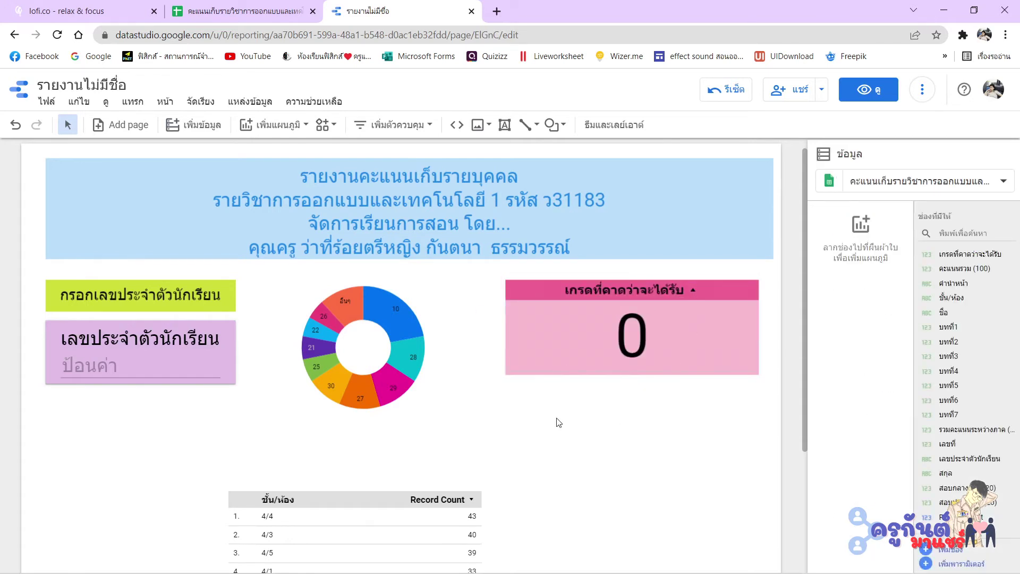
Step: Move the table to the bottom-left, widen it across the page, and remove Record Count
{"action": "scroll", "coordinate": [604, 357], "scroll_direction": "down", "scroll_amount": 3}
{"action": "left_click", "coordinate": [316, 339]}
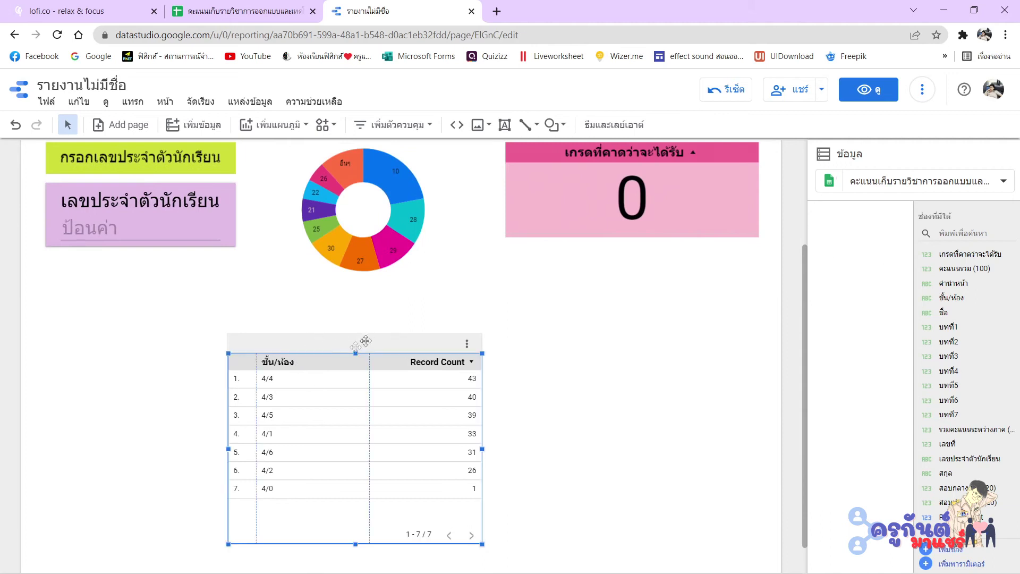
{"action": "left_click", "coordinate": [320, 341]}
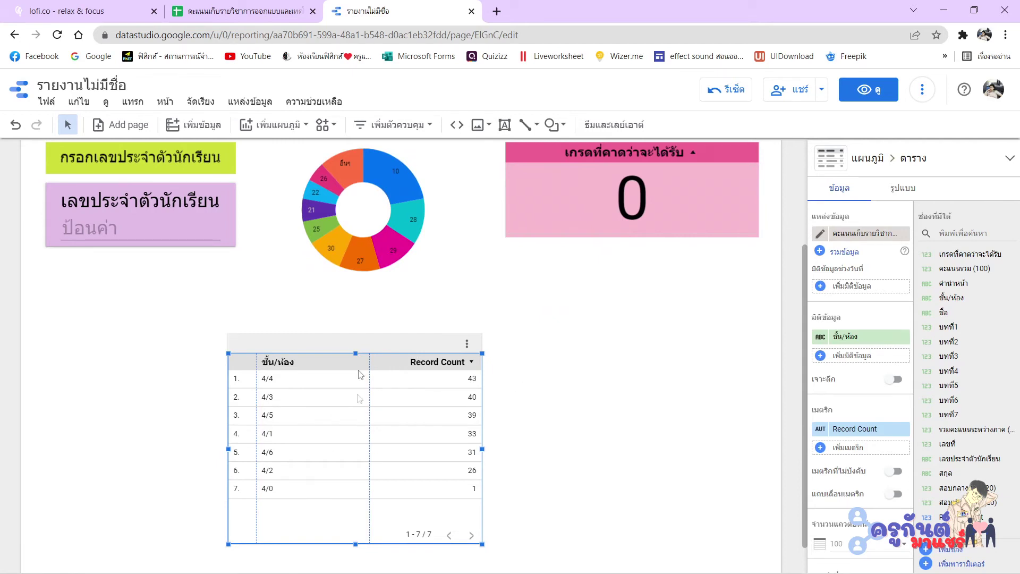
{"action": "left_click_drag", "start_coordinate": [355, 353], "coordinate": [355, 443]}
{"action": "left_click_drag", "start_coordinate": [228, 494], "coordinate": [52, 494]}
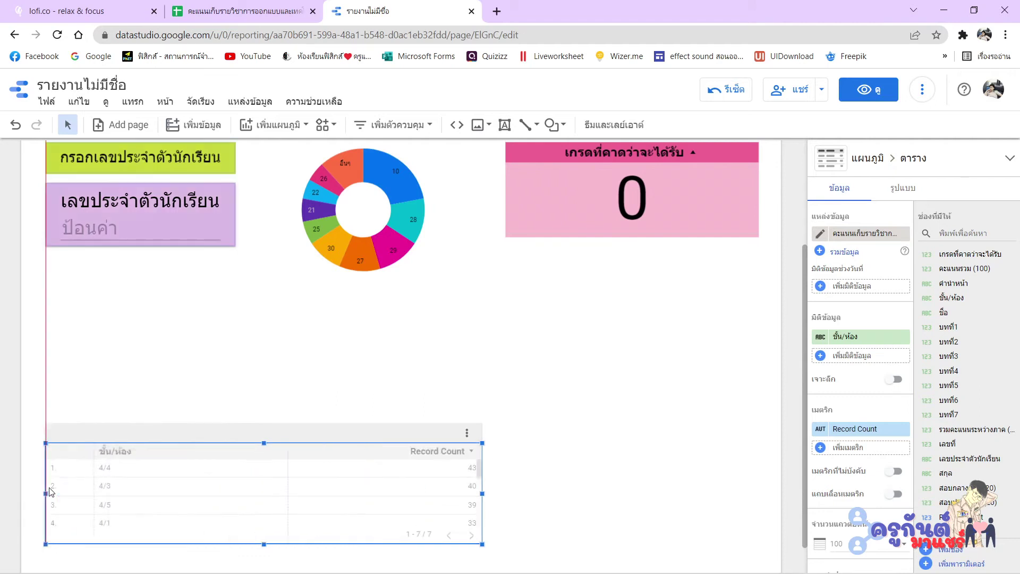
{"action": "left_click_drag", "start_coordinate": [483, 494], "coordinate": [760, 494]}
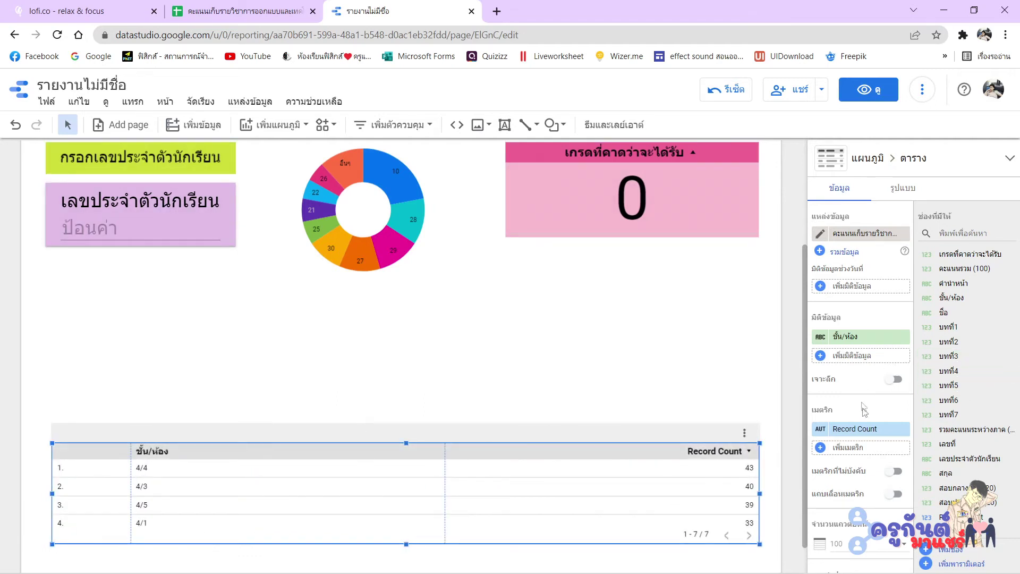
{"action": "left_click", "coordinate": [904, 429]}
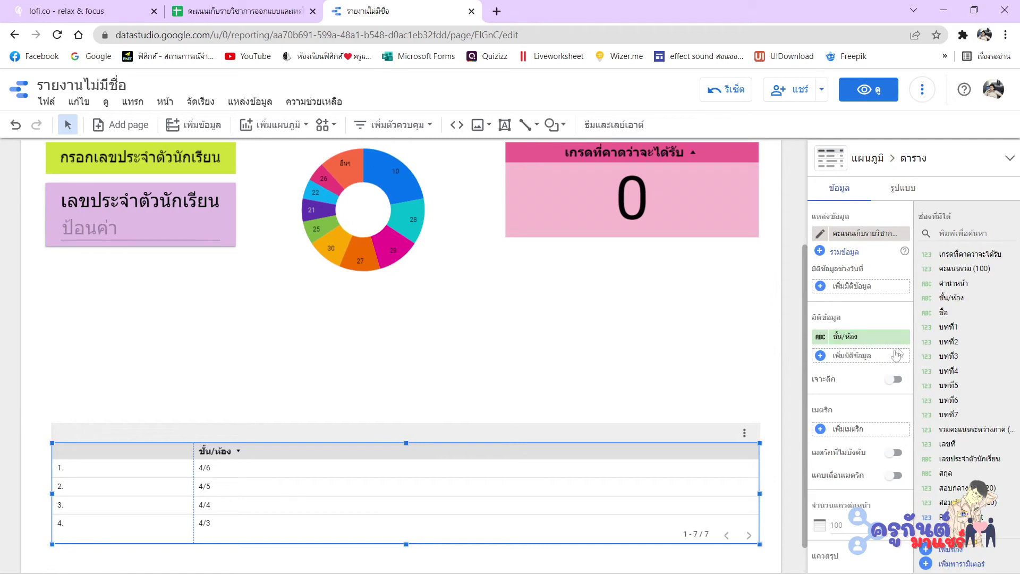
Step: Add บทที่1, บทที่2, บทที่3 and บทที่4 as table columns
{"action": "left_click", "coordinate": [859, 356]}
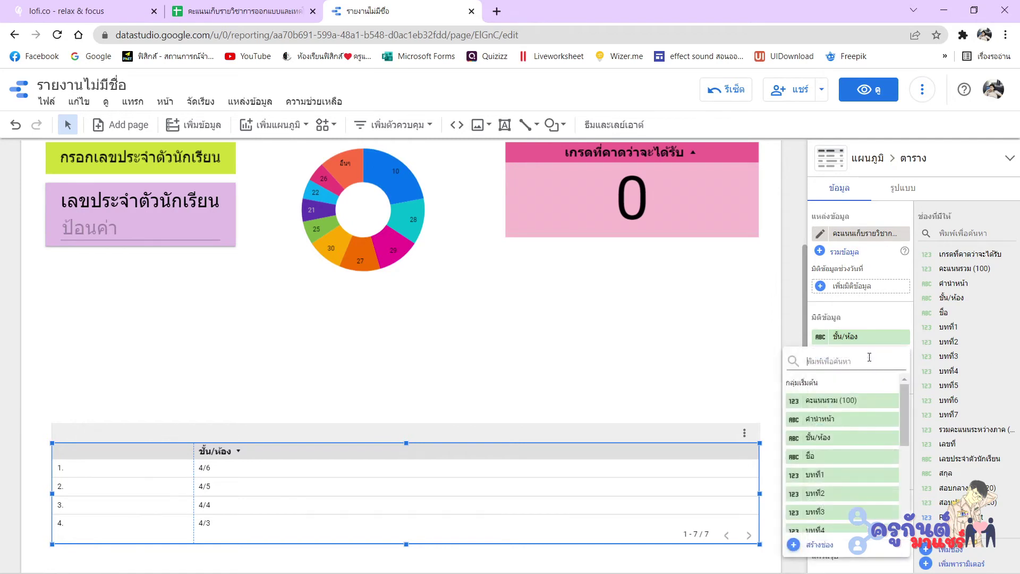
{"action": "left_click", "coordinate": [841, 482]}
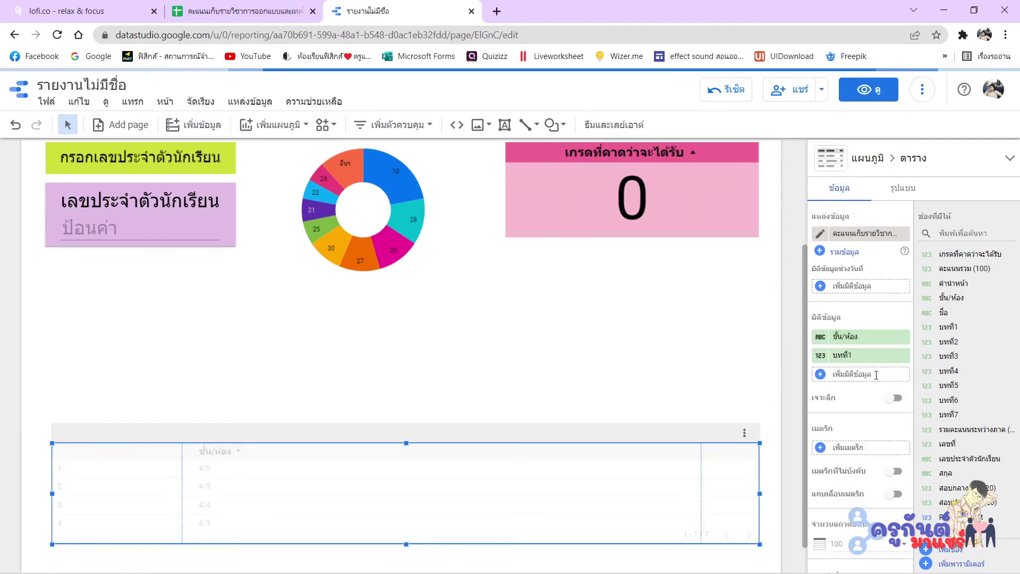
{"action": "left_click", "coordinate": [845, 371]}
{"action": "scroll", "coordinate": [839, 504], "scroll_direction": "down", "scroll_amount": 2}
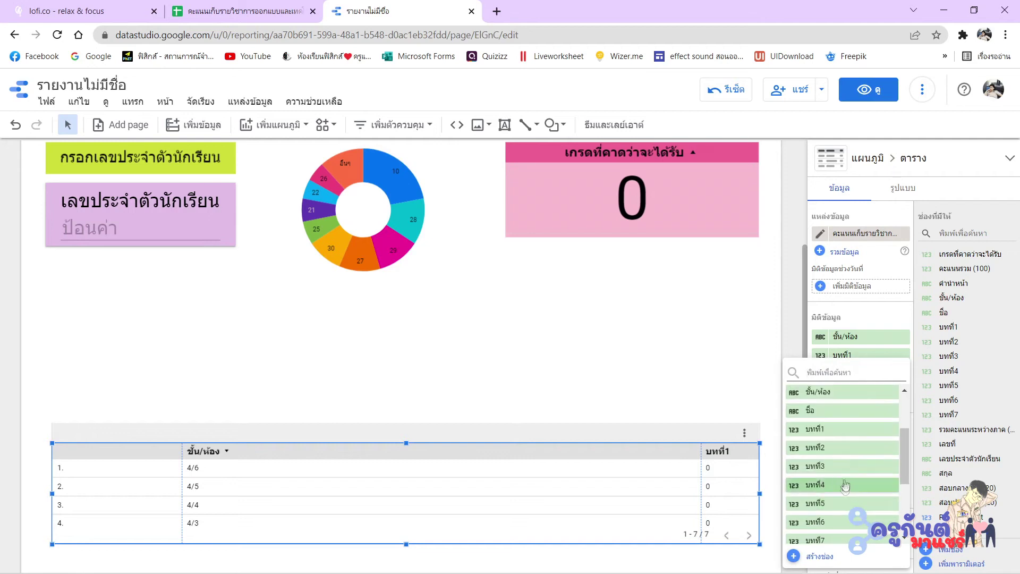
{"action": "left_click", "coordinate": [847, 450]}
{"action": "left_click", "coordinate": [871, 392]}
{"action": "scroll", "coordinate": [834, 467], "scroll_direction": "down", "scroll_amount": 2}
{"action": "scroll", "coordinate": [829, 452], "scroll_direction": "down", "scroll_amount": 2}
{"action": "left_click", "coordinate": [825, 440]}
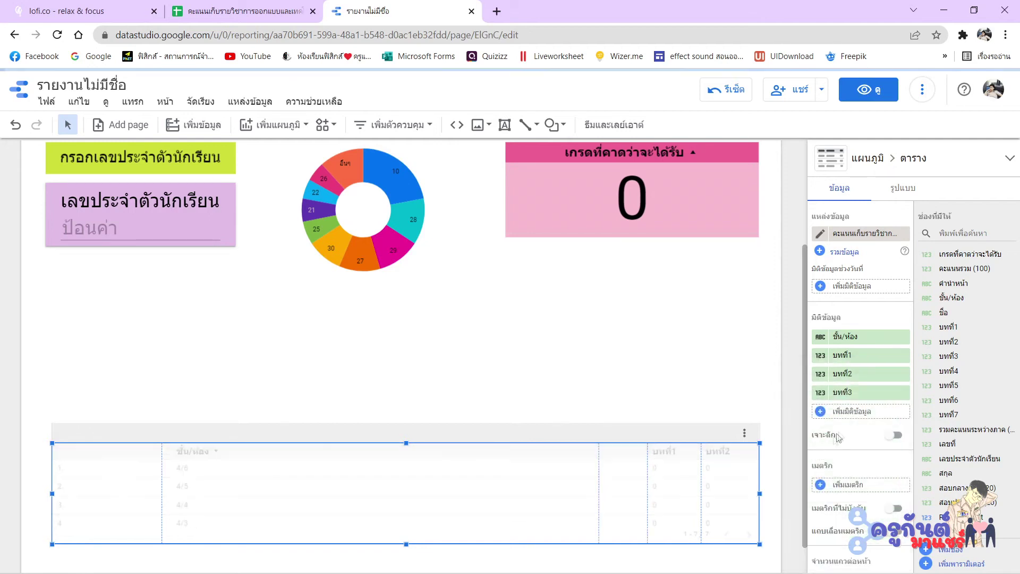
{"action": "left_click", "coordinate": [856, 410]}
{"action": "scroll", "coordinate": [837, 488], "scroll_direction": "down", "scroll_amount": 1}
{"action": "scroll", "coordinate": [837, 487], "scroll_direction": "down", "scroll_amount": 1}
{"action": "scroll", "coordinate": [845, 505], "scroll_direction": "down", "scroll_amount": 1}
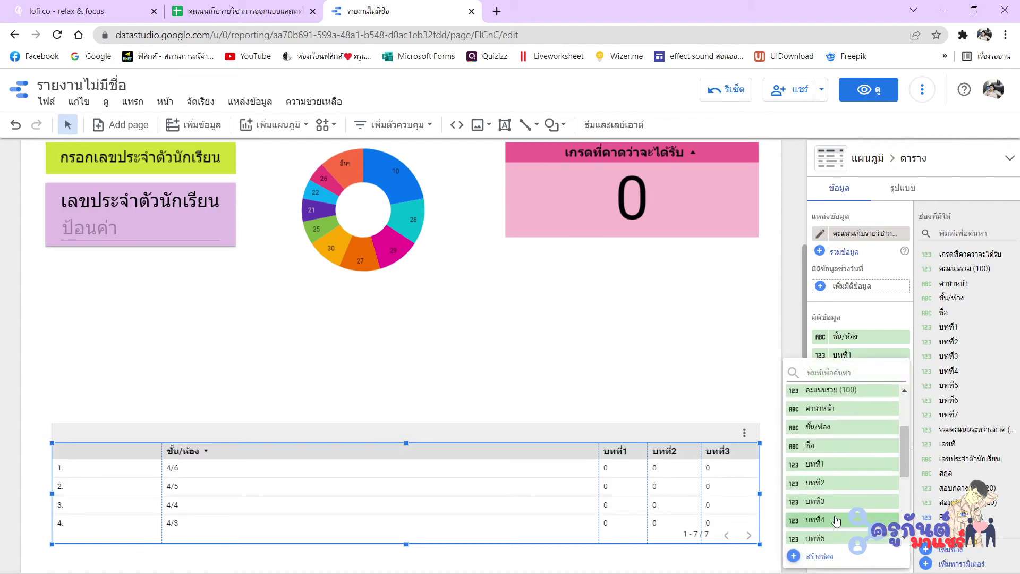
{"action": "left_click", "coordinate": [853, 521]}
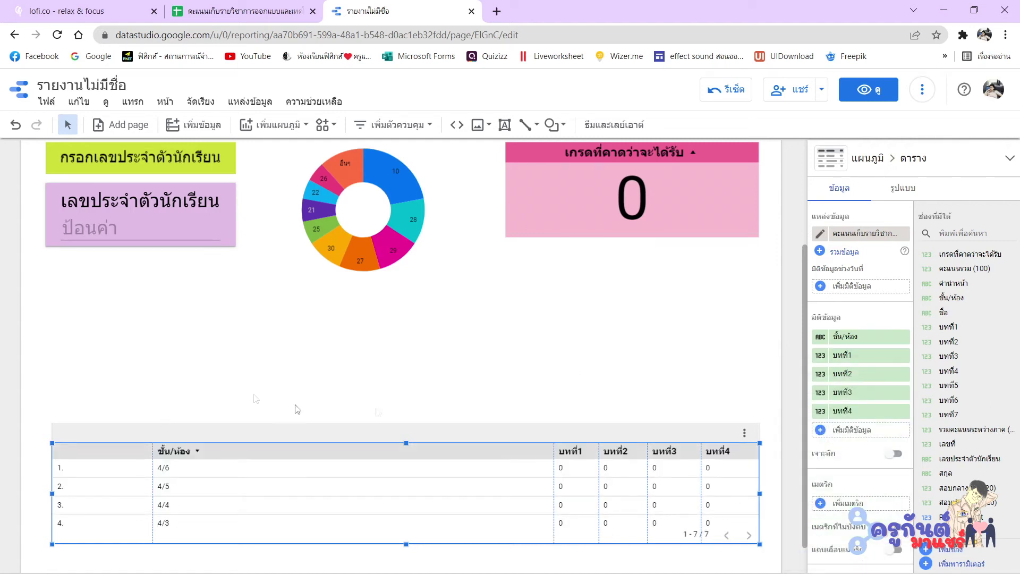
{"action": "mouse_move", "coordinate": [861, 336]}
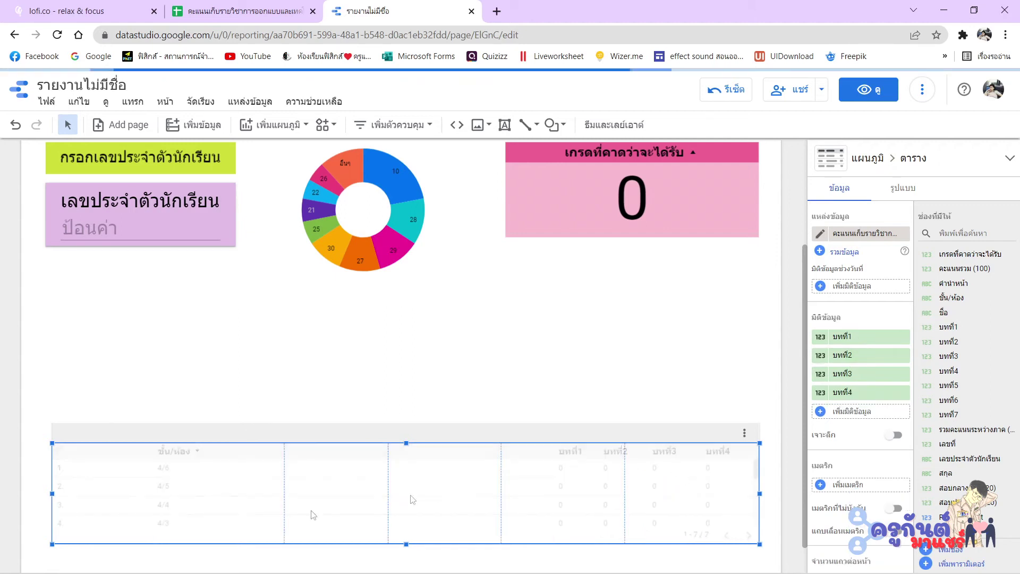
Step: Add the สอบกลางภาค (20) and สอบปลายภาค (20) columns to the table
{"action": "left_click", "coordinate": [867, 412]}
{"action": "scroll", "coordinate": [842, 478], "scroll_direction": "down", "scroll_amount": 2}
{"action": "scroll", "coordinate": [842, 488], "scroll_direction": "down", "scroll_amount": 2}
{"action": "scroll", "coordinate": [840, 500], "scroll_direction": "down", "scroll_amount": 1}
{"action": "left_click", "coordinate": [840, 504]}
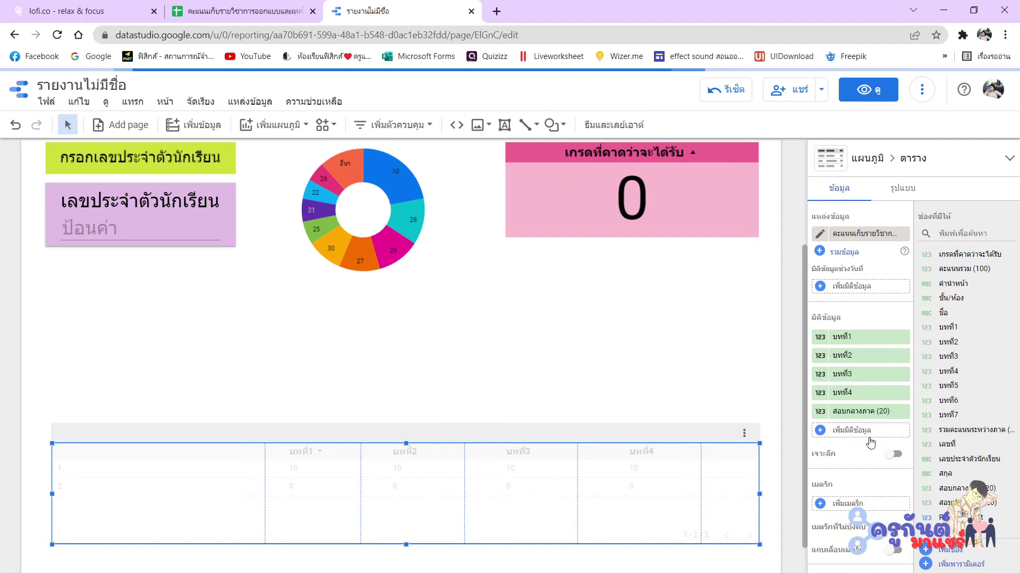
{"action": "left_click", "coordinate": [867, 439]}
{"action": "scroll", "coordinate": [871, 508], "scroll_direction": "down", "scroll_amount": 3}
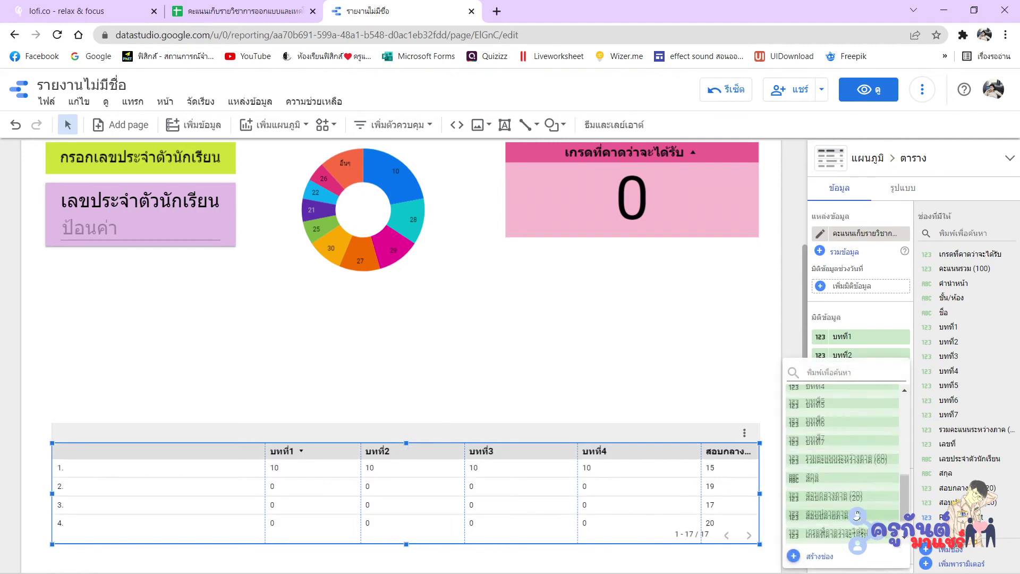
{"action": "left_click", "coordinate": [853, 498]}
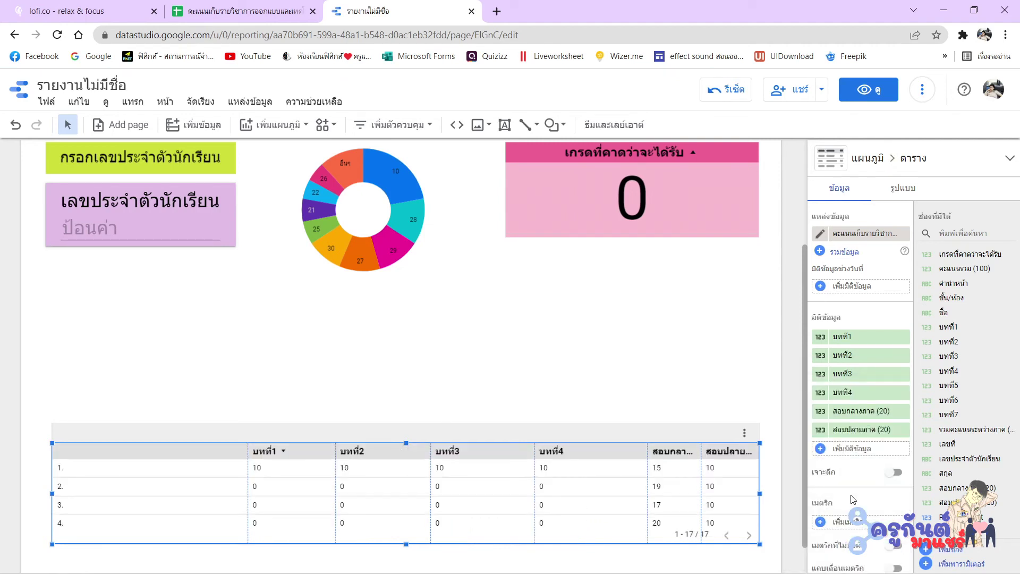
Step: Set the table header text to 20px and the table text to 28px
{"action": "left_click", "coordinate": [905, 190]}
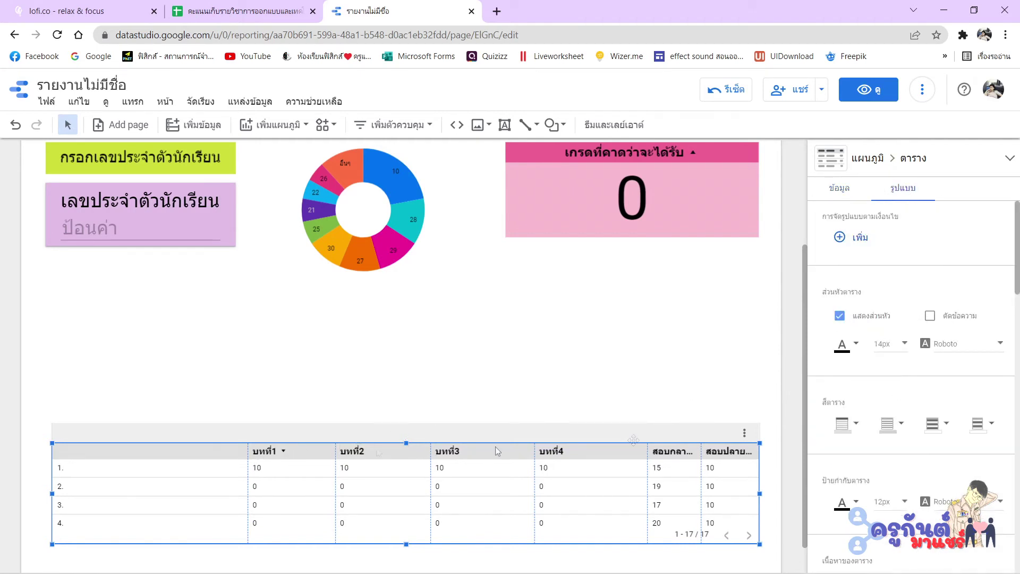
{"action": "left_click", "coordinate": [902, 346]}
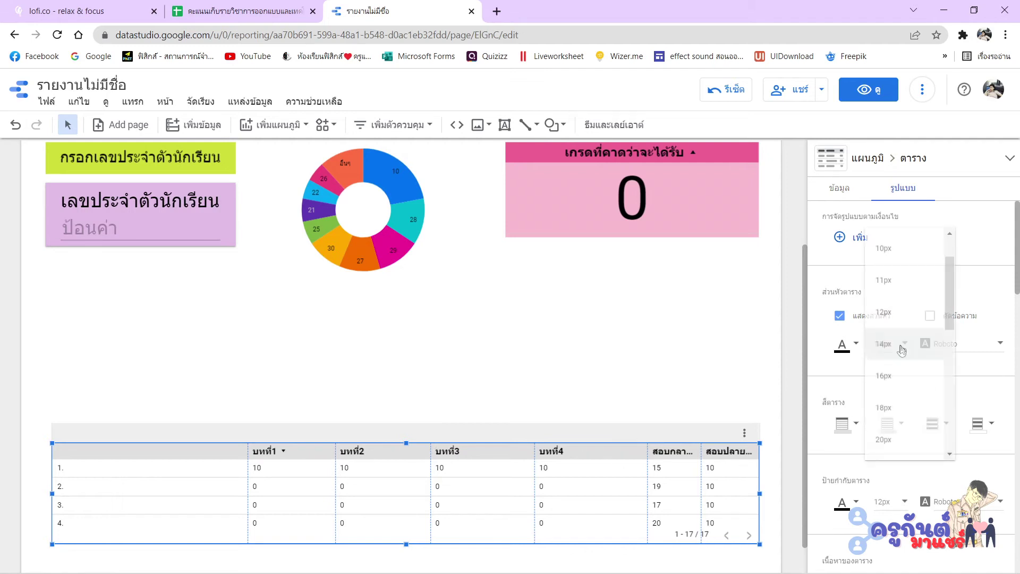
{"action": "left_click", "coordinate": [895, 438]}
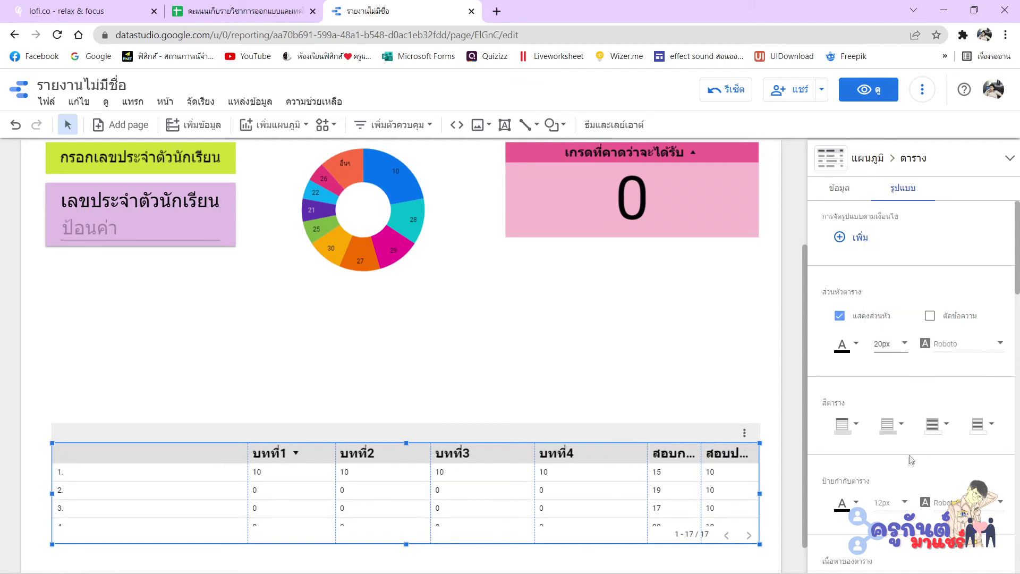
{"action": "scroll", "coordinate": [912, 460], "scroll_direction": "down", "scroll_amount": 2}
{"action": "scroll", "coordinate": [906, 372], "scroll_direction": "down", "scroll_amount": 1}
{"action": "left_click", "coordinate": [904, 340]}
{"action": "scroll", "coordinate": [904, 388], "scroll_direction": "down", "scroll_amount": 3}
{"action": "left_click", "coordinate": [902, 394]}
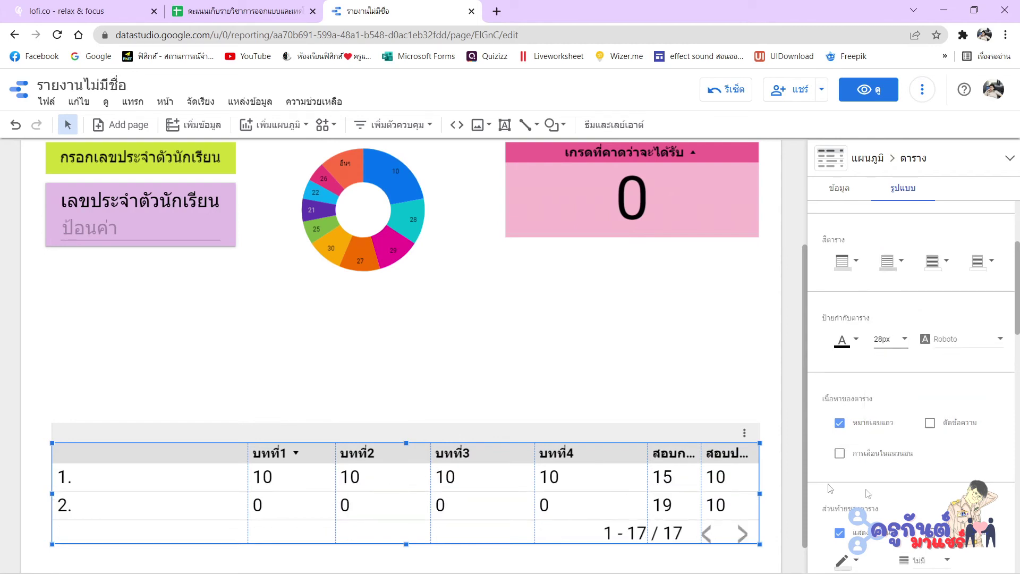
{"action": "scroll", "coordinate": [849, 382], "scroll_direction": "down", "scroll_amount": 2}
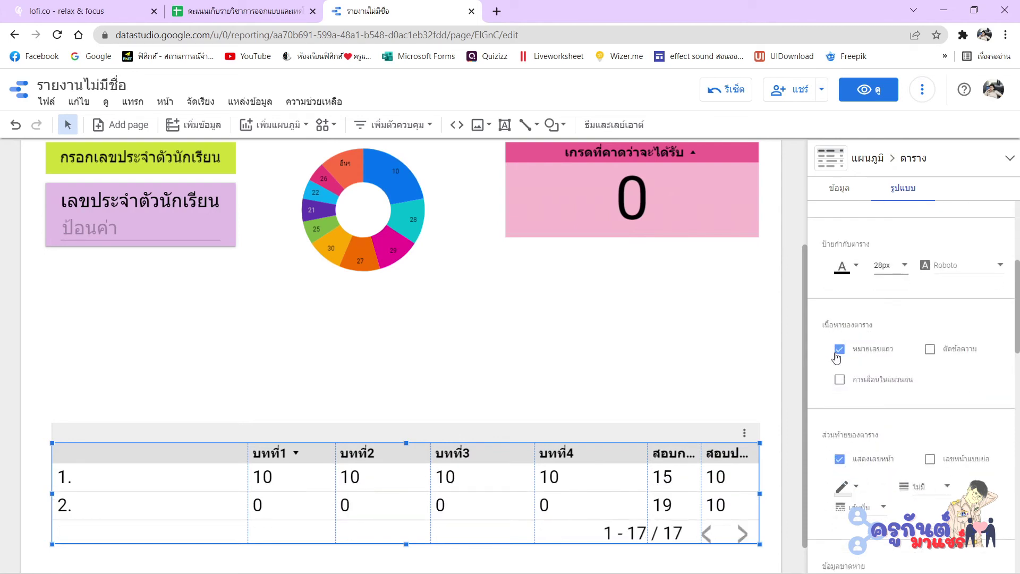
Step: Hide the row numbers and the pagination footer
{"action": "left_click", "coordinate": [839, 351]}
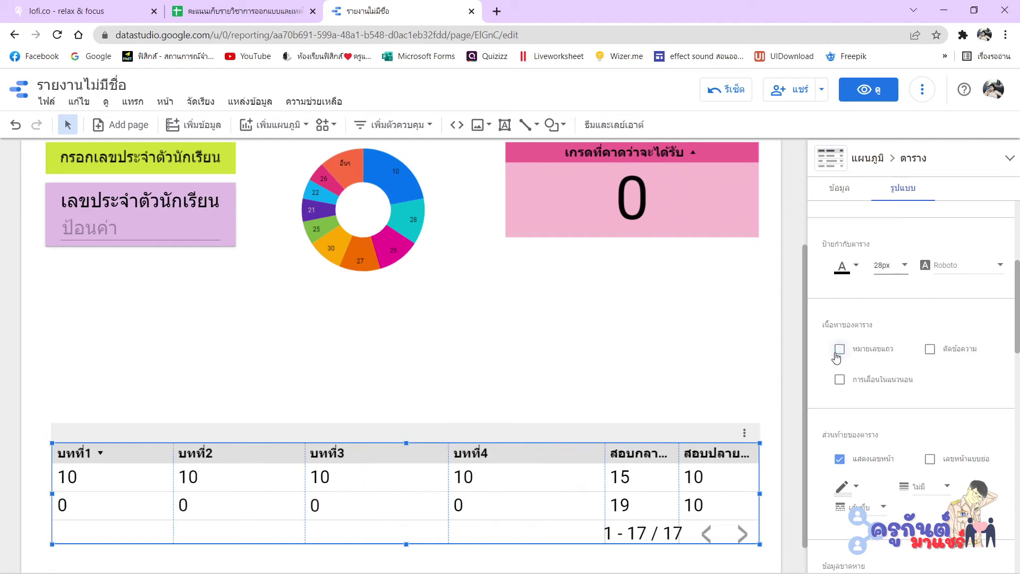
{"action": "left_click", "coordinate": [840, 459]}
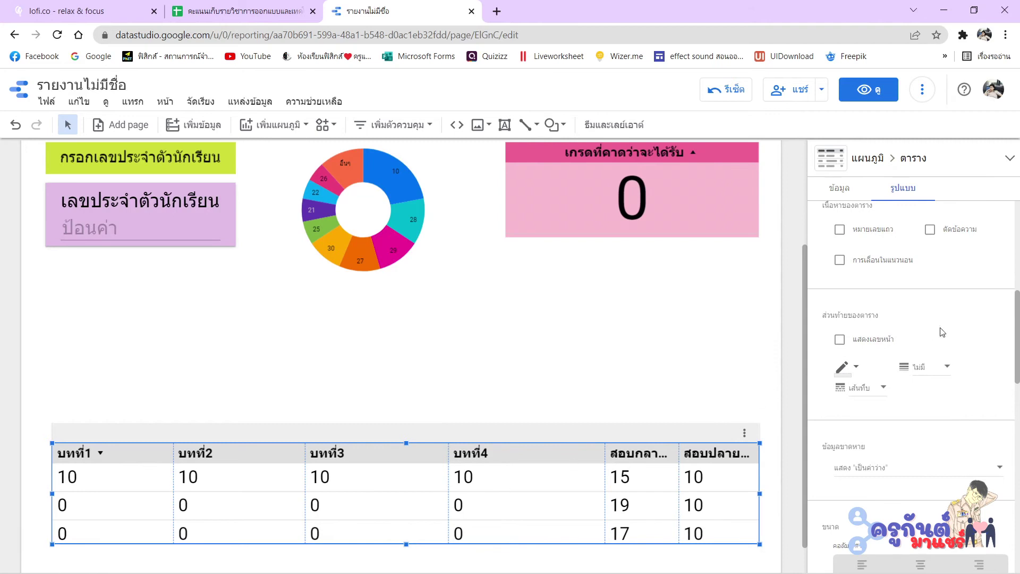
{"action": "scroll", "coordinate": [939, 382], "scroll_direction": "up", "scroll_amount": 5}
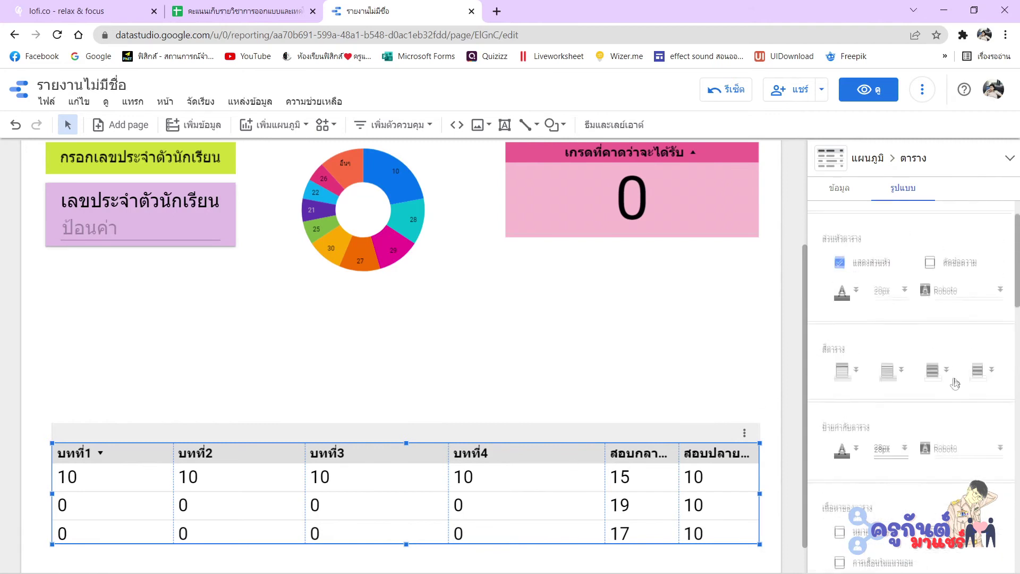
{"action": "scroll", "coordinate": [971, 388], "scroll_direction": "down", "scroll_amount": 3}
{"action": "scroll", "coordinate": [968, 386], "scroll_direction": "down", "scroll_amount": 5}
Step: Centre-align the values in the score columns
{"action": "left_click", "coordinate": [923, 308]}
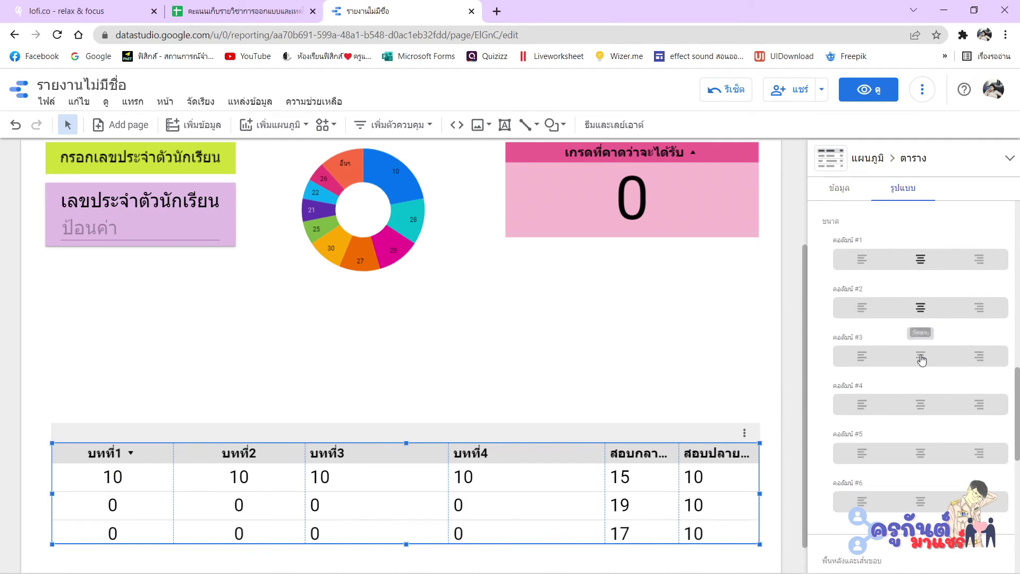
{"action": "left_click", "coordinate": [921, 356]}
{"action": "left_click", "coordinate": [921, 405]}
{"action": "left_click", "coordinate": [920, 453]}
{"action": "left_click", "coordinate": [921, 502]}
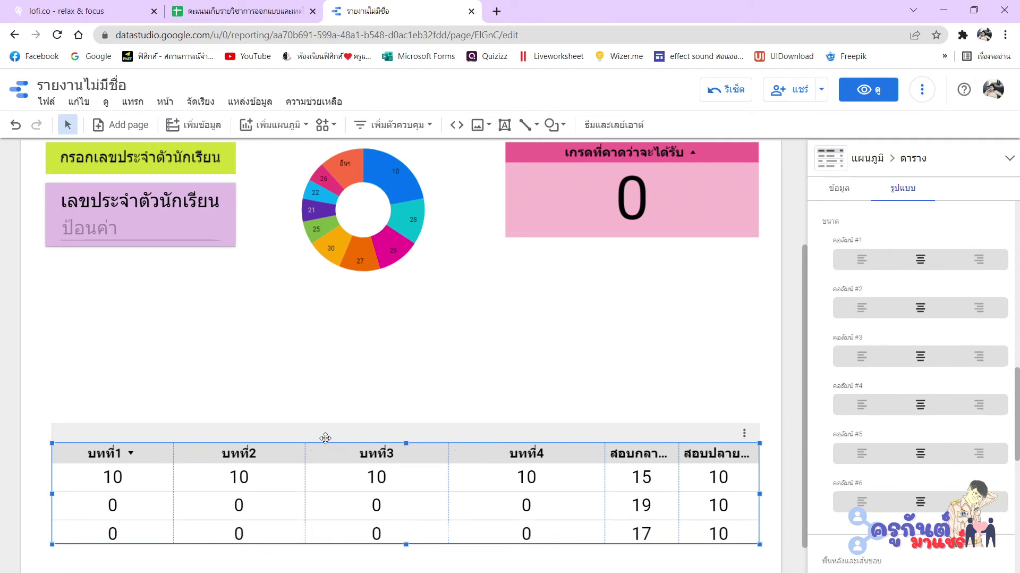
Step: Fit column widths so all headings show, and shrink the table to one row
{"action": "left_click_drag", "start_coordinate": [174, 454], "coordinate": [144, 455]}
{"action": "left_click_drag", "start_coordinate": [305, 455], "coordinate": [245, 455]}
{"action": "left_click_drag", "start_coordinate": [448, 455], "coordinate": [356, 455]}
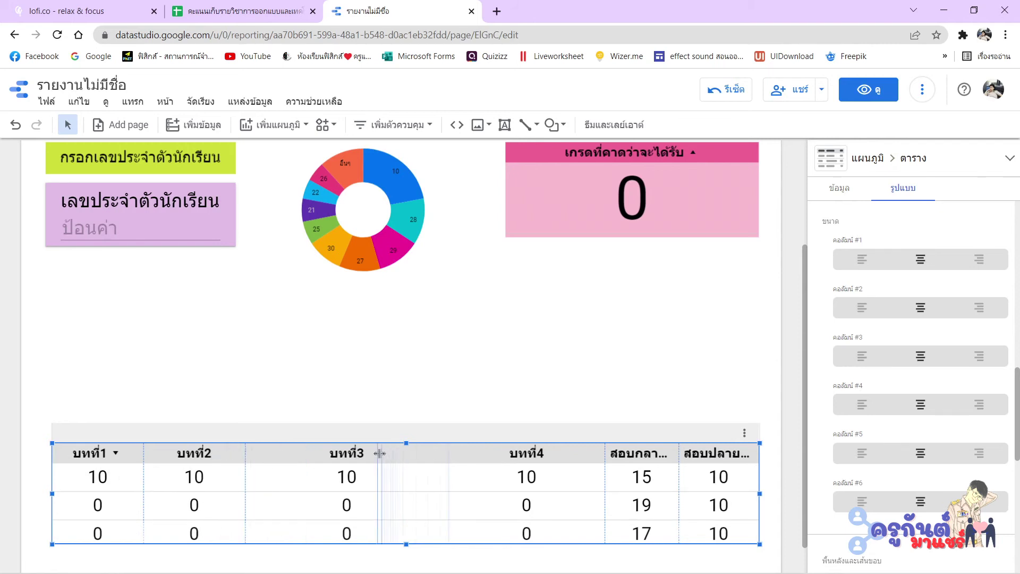
{"action": "left_click_drag", "start_coordinate": [605, 455], "coordinate": [482, 455]}
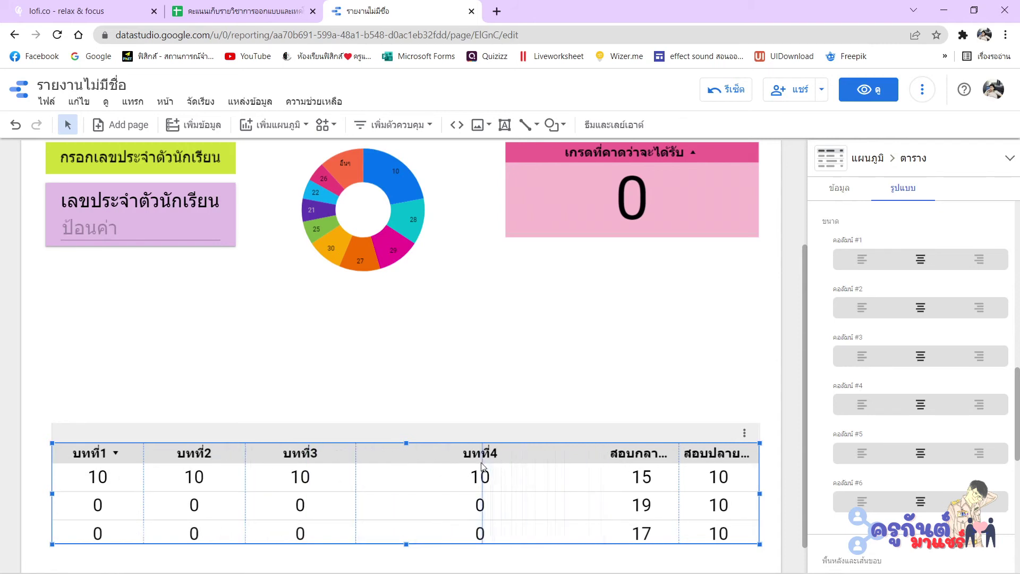
{"action": "left_click_drag", "start_coordinate": [668, 460], "coordinate": [623, 460]}
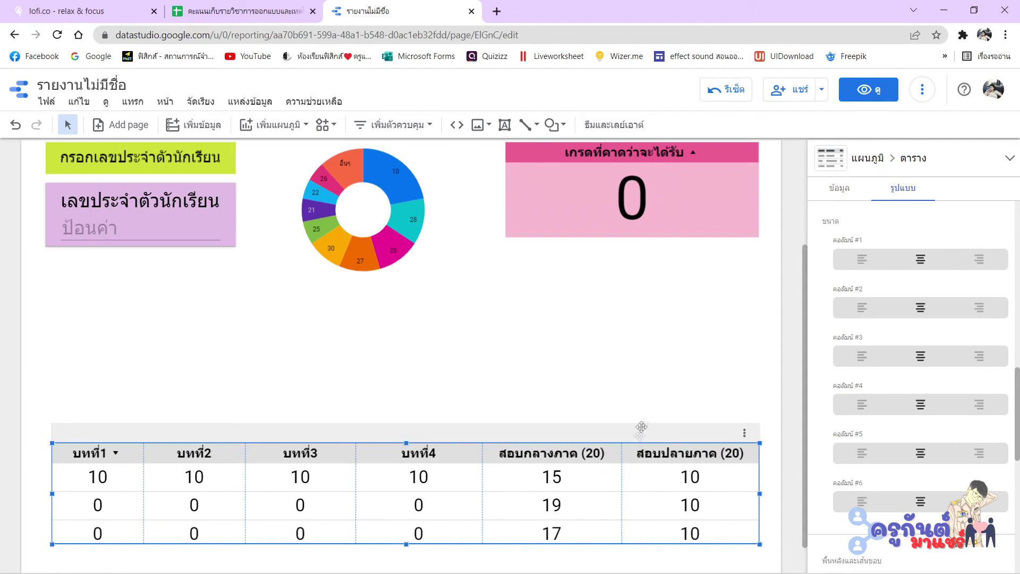
{"action": "left_click_drag", "start_coordinate": [406, 544], "coordinate": [407, 497]}
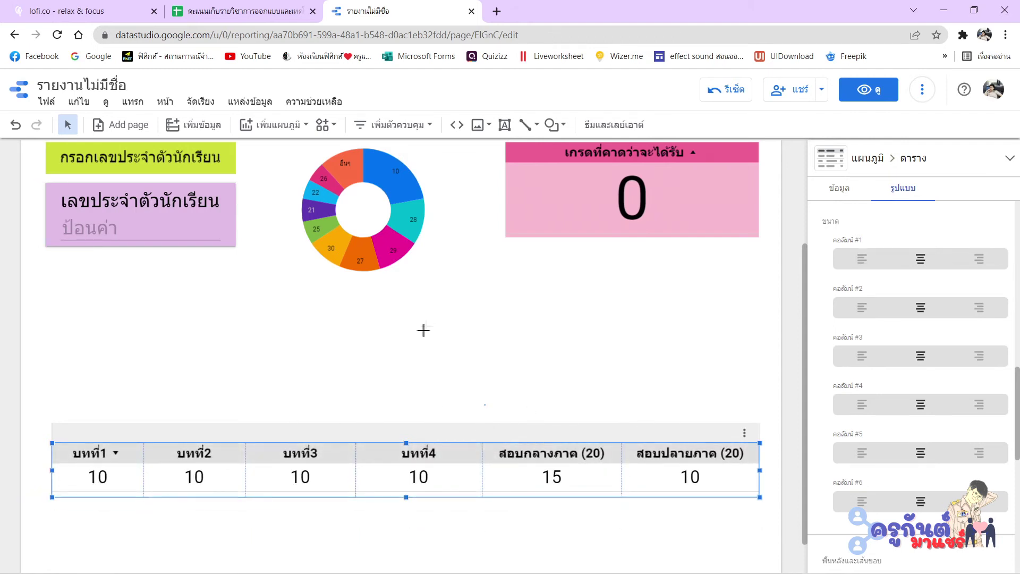
{"action": "left_click", "coordinate": [441, 340]}
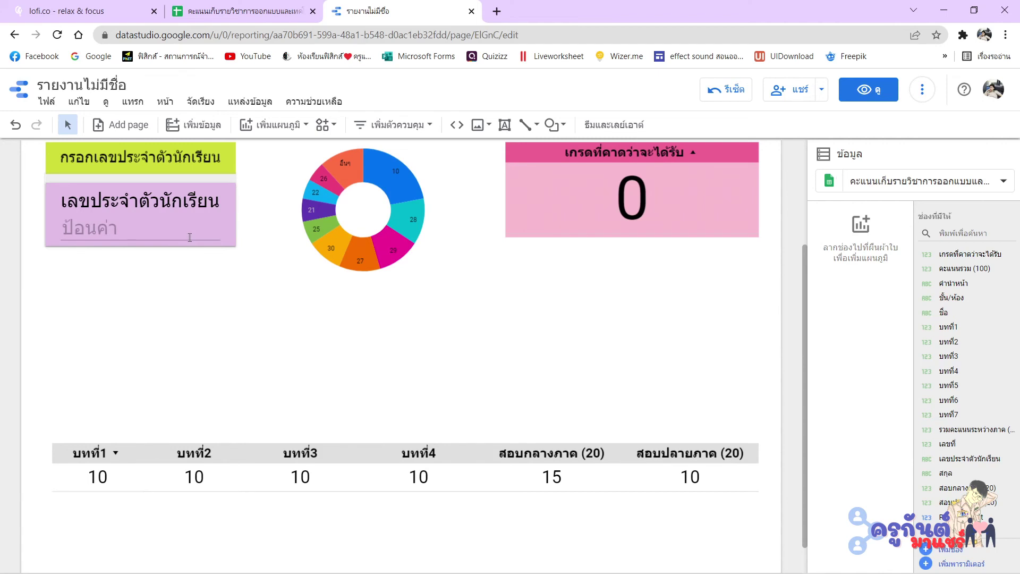
Step: Insert a new table, remove Record Count, and set its dimension to ชั้น/ห้อง
{"action": "left_click", "coordinate": [301, 131]}
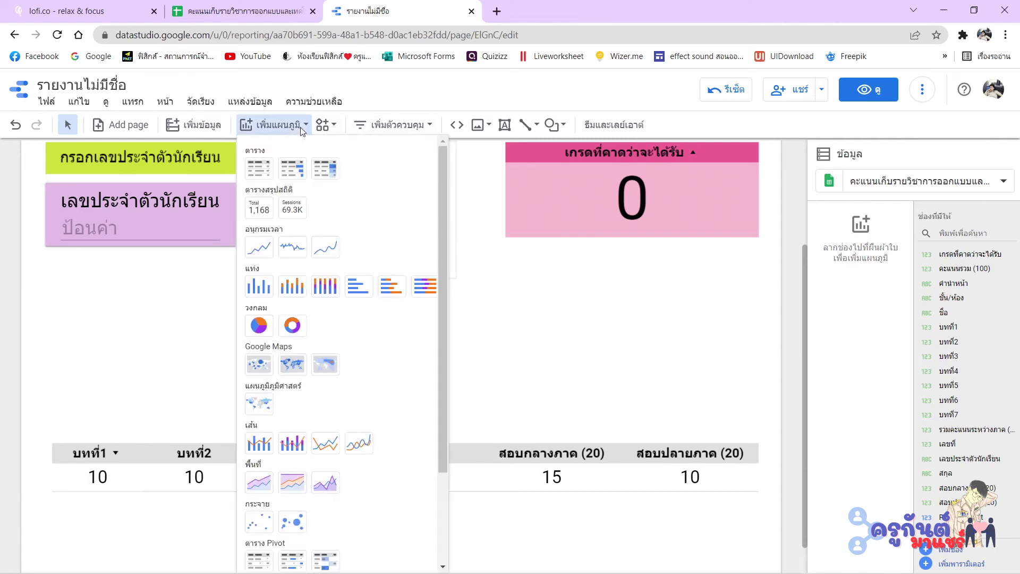
{"action": "left_click", "coordinate": [259, 168]}
{"action": "left_click", "coordinate": [292, 304]}
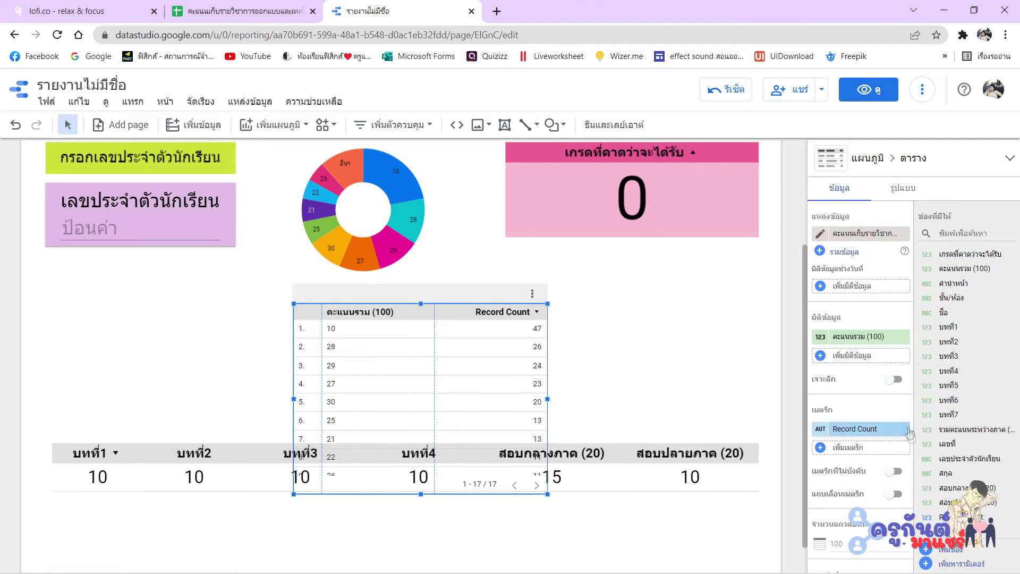
{"action": "left_click", "coordinate": [902, 430]}
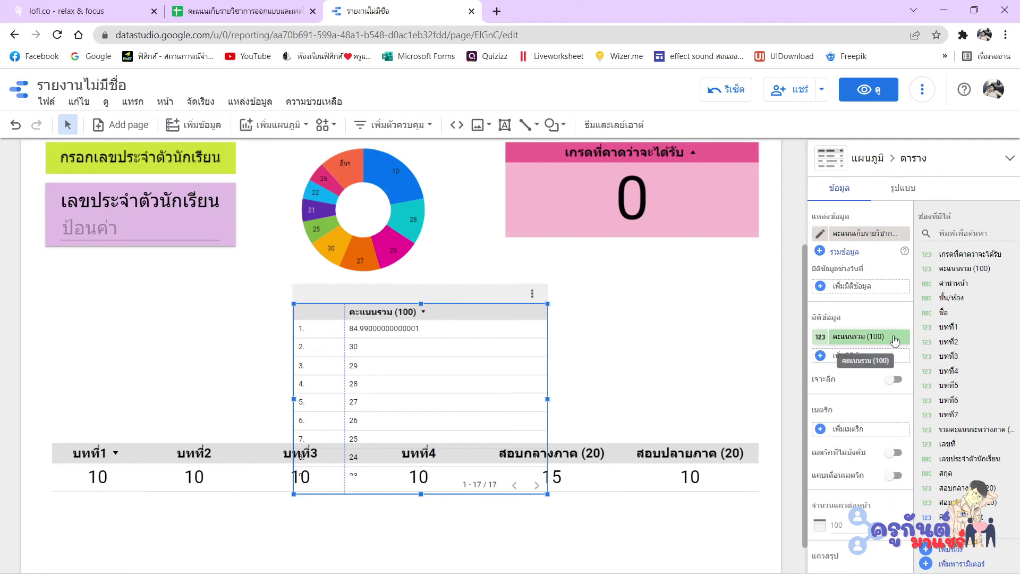
{"action": "left_click", "coordinate": [871, 337]}
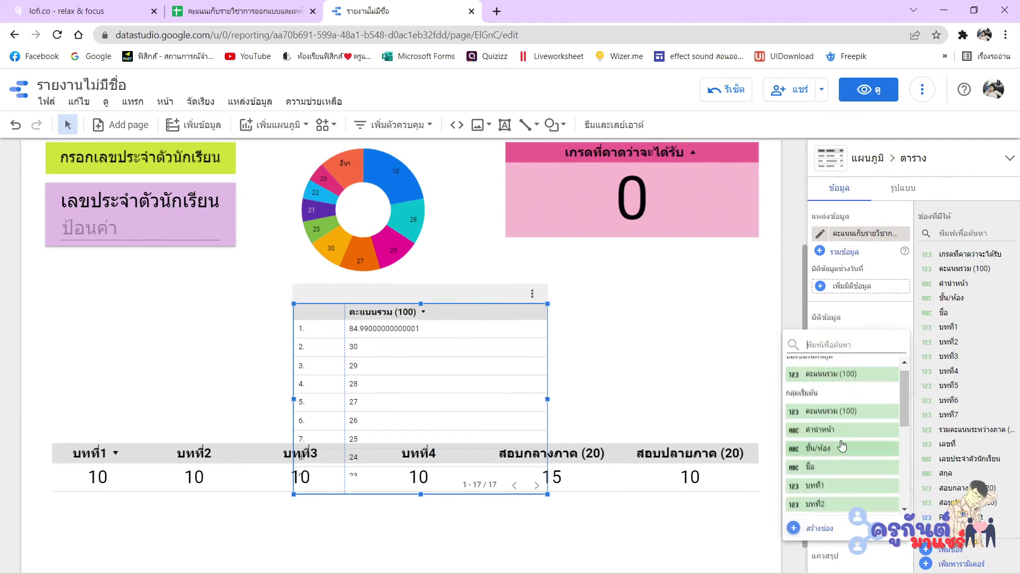
{"action": "left_click", "coordinate": [835, 430]}
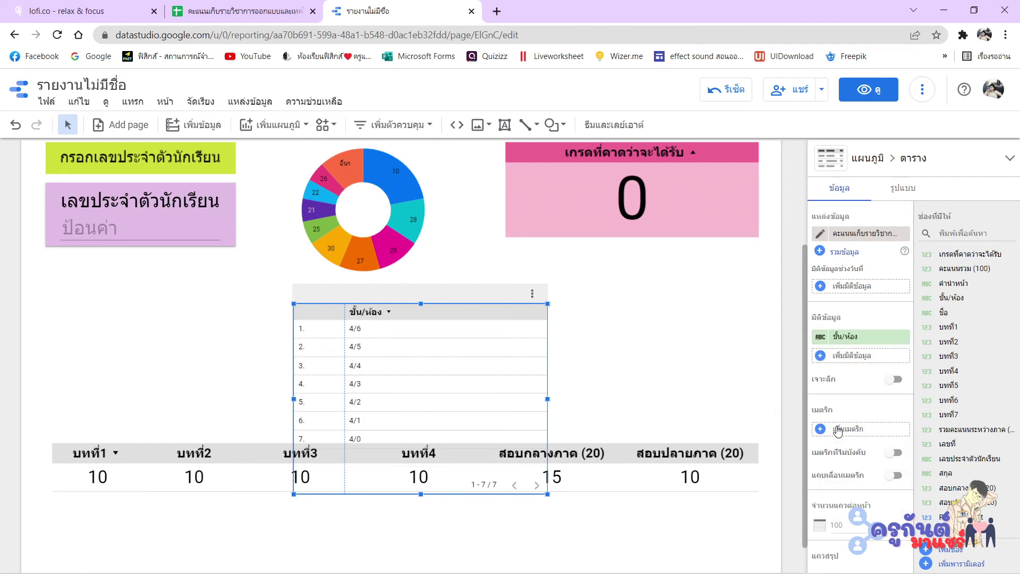
Step: Add the เลขที่ and คำนำหน้า fields as table columns
{"action": "left_click", "coordinate": [871, 360]}
{"action": "scroll", "coordinate": [844, 497], "scroll_direction": "down", "scroll_amount": 2}
{"action": "scroll", "coordinate": [845, 497], "scroll_direction": "down", "scroll_amount": 2}
{"action": "left_click", "coordinate": [844, 497]}
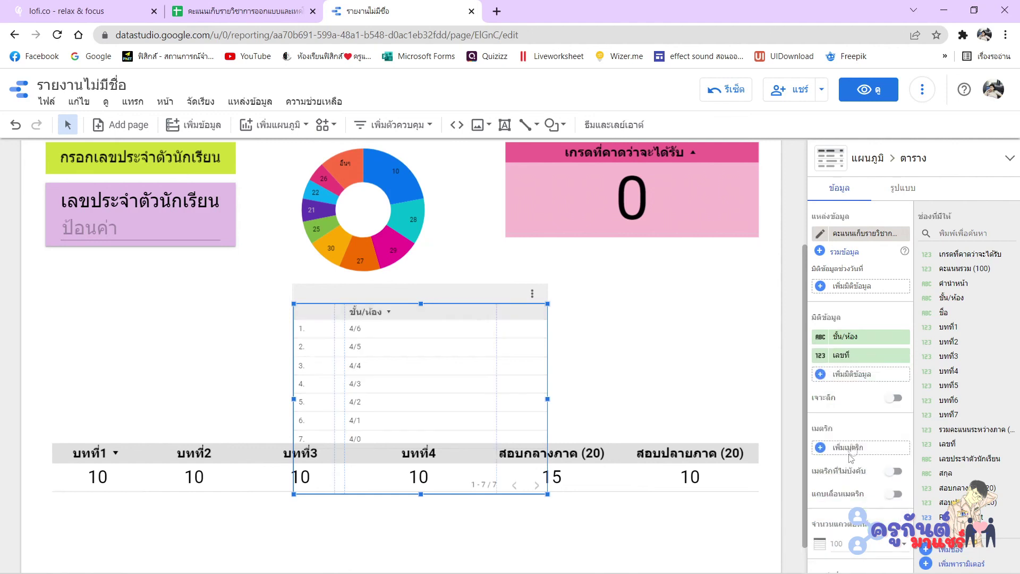
{"action": "left_click", "coordinate": [853, 375]}
{"action": "scroll", "coordinate": [839, 457], "scroll_direction": "down", "scroll_amount": 2}
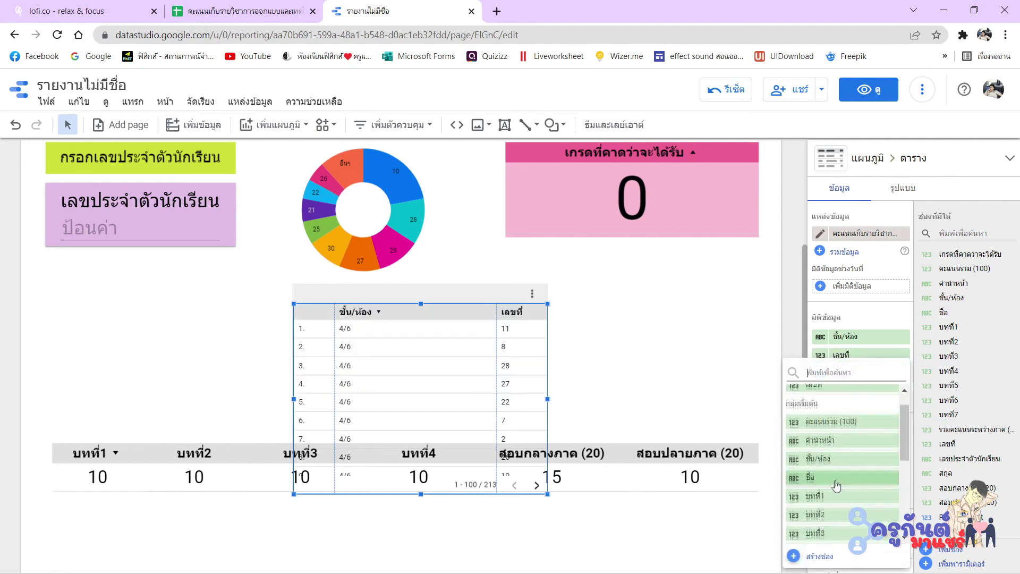
{"action": "scroll", "coordinate": [831, 518], "scroll_direction": "down", "scroll_amount": 3}
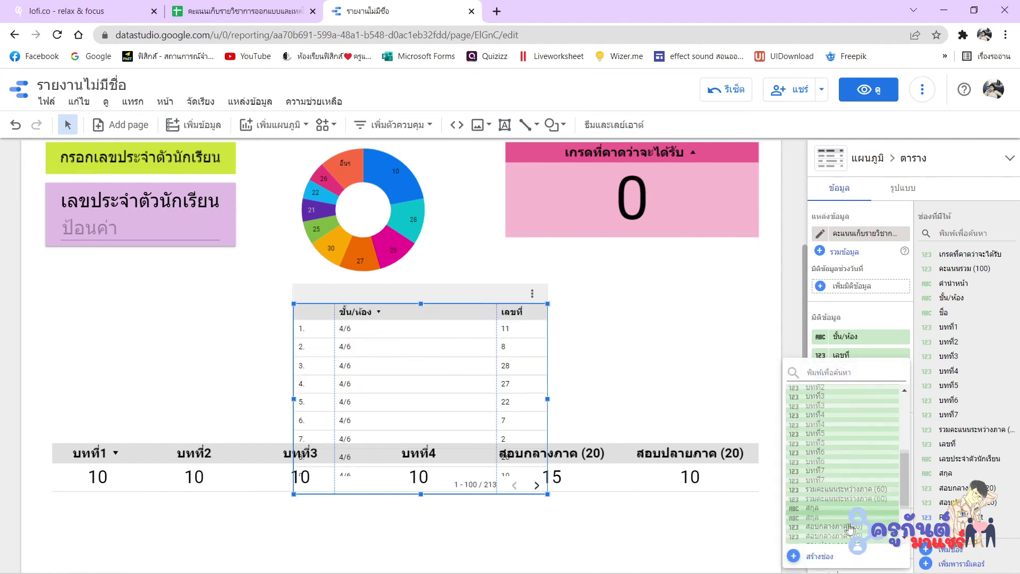
{"action": "scroll", "coordinate": [842, 516], "scroll_direction": "up", "scroll_amount": 2}
{"action": "scroll", "coordinate": [850, 455], "scroll_direction": "up", "scroll_amount": 2}
{"action": "scroll", "coordinate": [839, 441], "scroll_direction": "up", "scroll_amount": 1}
{"action": "left_click", "coordinate": [821, 432]}
Step: Add the ชื่อ and สกุล fields as table columns
{"action": "left_click", "coordinate": [850, 392]}
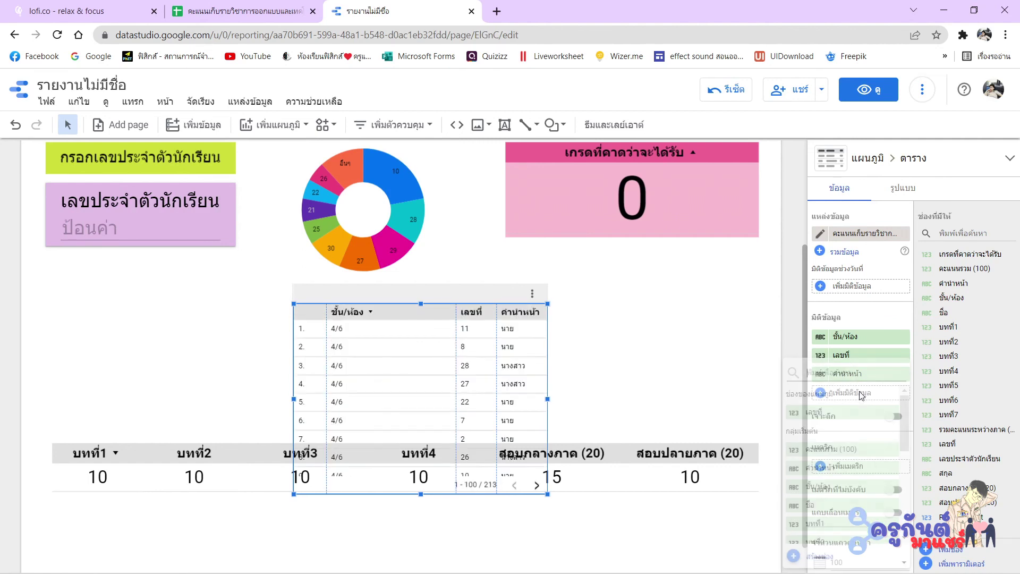
{"action": "left_click", "coordinate": [829, 489]}
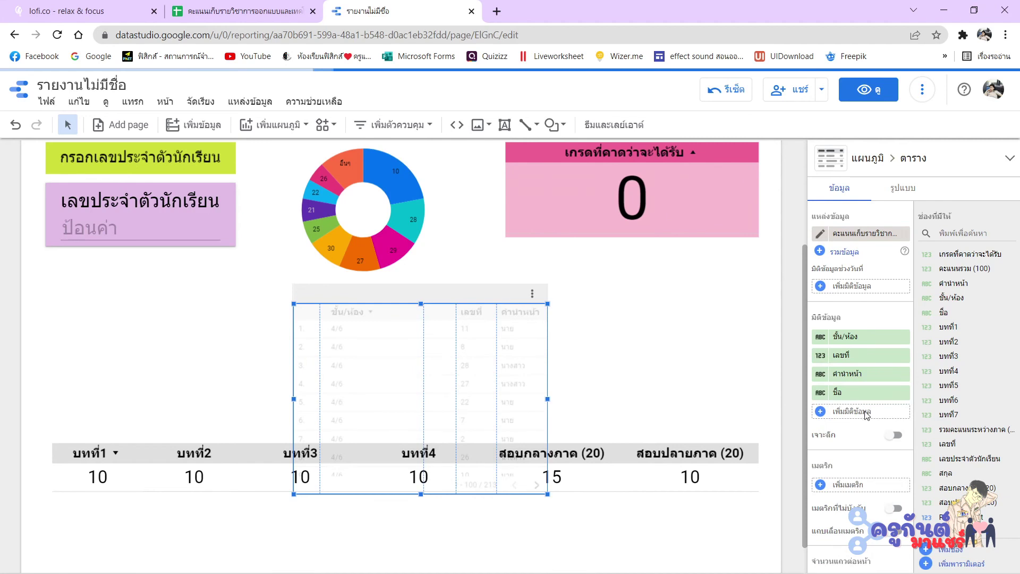
{"action": "left_click", "coordinate": [865, 430]}
{"action": "scroll", "coordinate": [850, 468], "scroll_direction": "down", "scroll_amount": 3}
{"action": "scroll", "coordinate": [850, 467], "scroll_direction": "down", "scroll_amount": 2}
{"action": "left_click", "coordinate": [829, 484]}
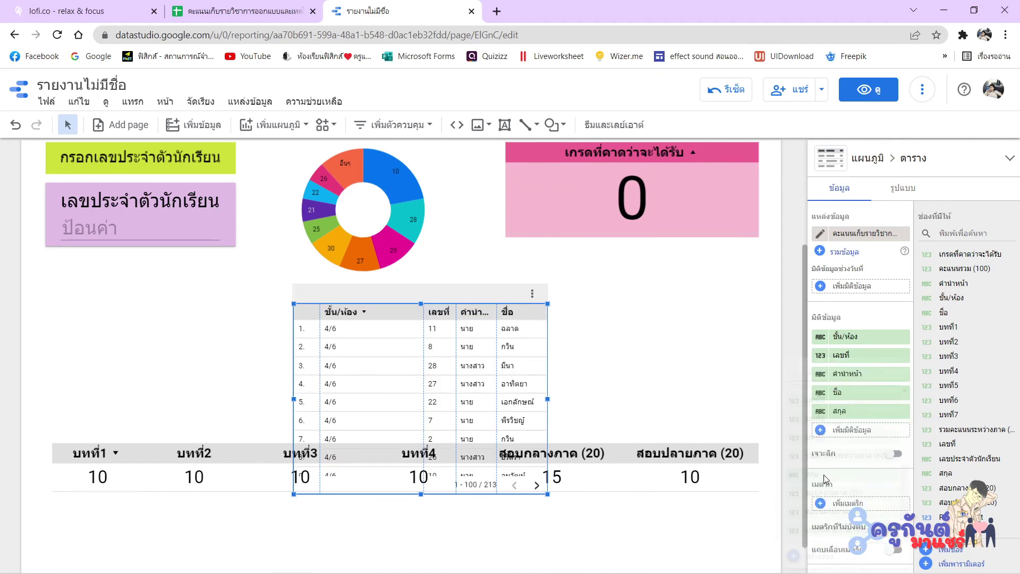
Step: Shorten the table to one visible row and widen it to both sides
{"action": "mouse_move", "coordinate": [420, 494]}
{"action": "left_mouse_down"}
{"action": "mouse_move", "coordinate": [421, 358]}
{"action": "mouse_move", "coordinate": [405, 426]}
{"action": "left_mouse_up"}
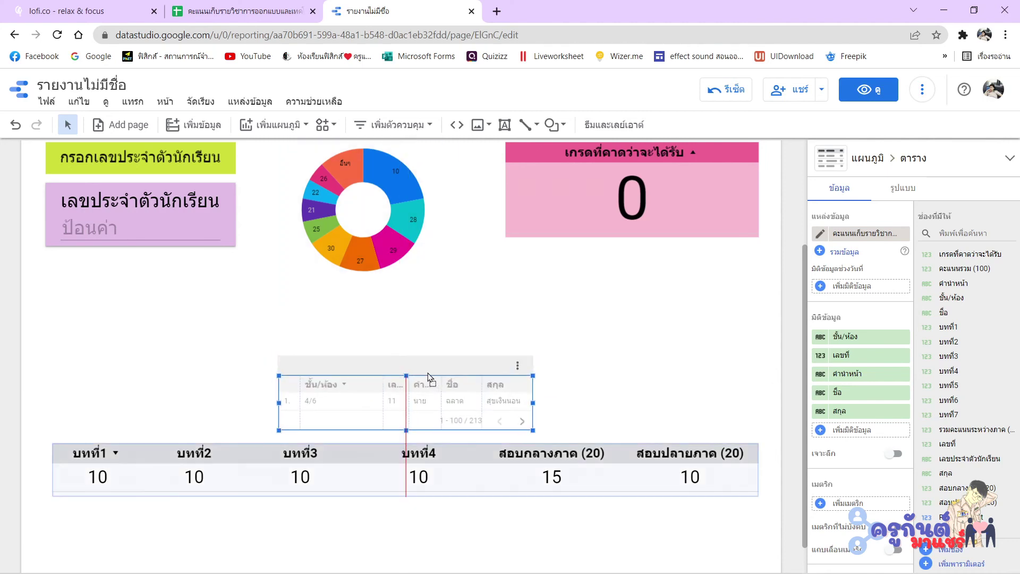
{"action": "left_click_drag", "start_coordinate": [279, 404], "coordinate": [222, 404]}
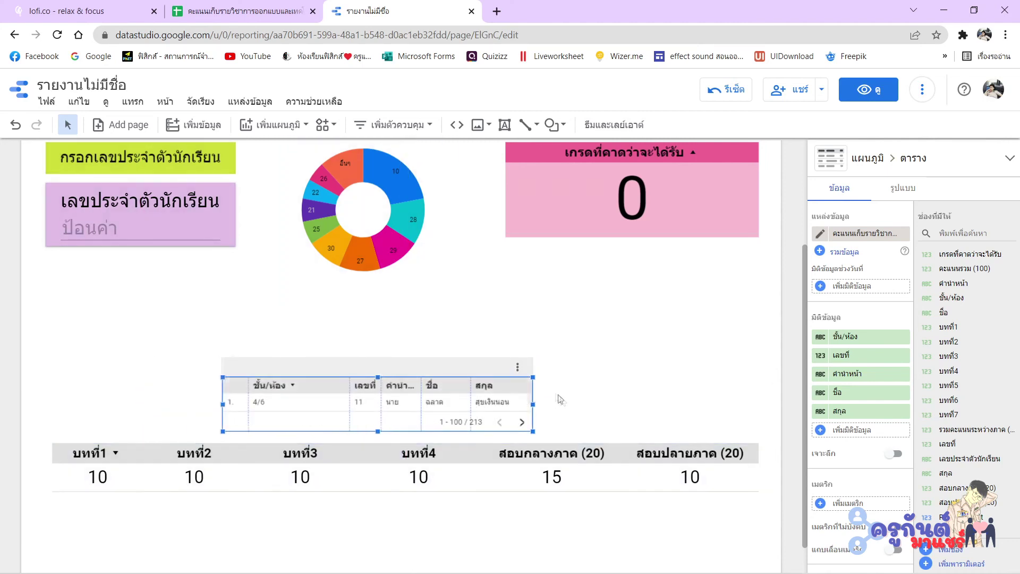
{"action": "left_click_drag", "start_coordinate": [533, 404], "coordinate": [619, 404]}
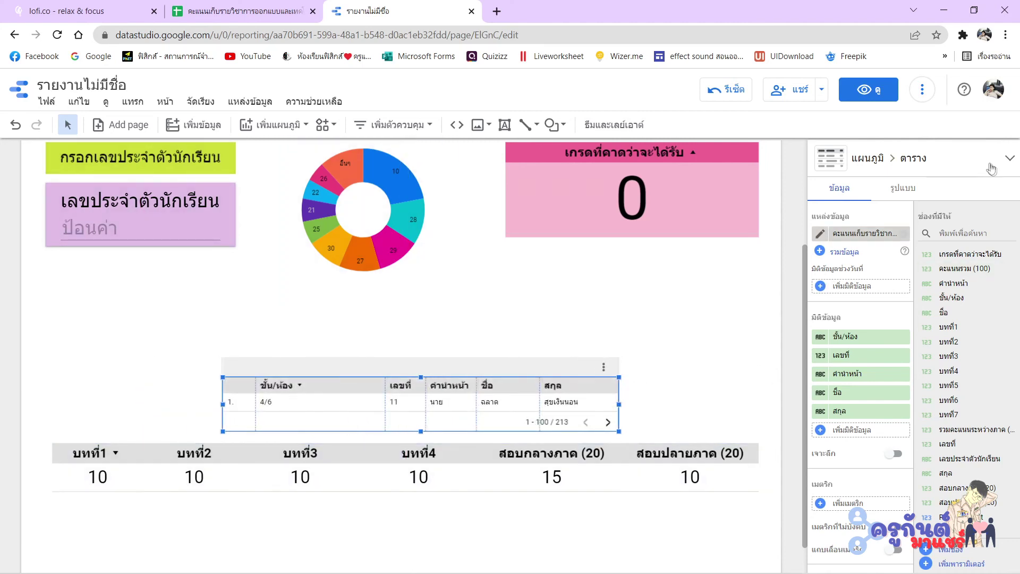
Step: Turn off row numbers and pagination for the student-info table
{"action": "left_click", "coordinate": [903, 193]}
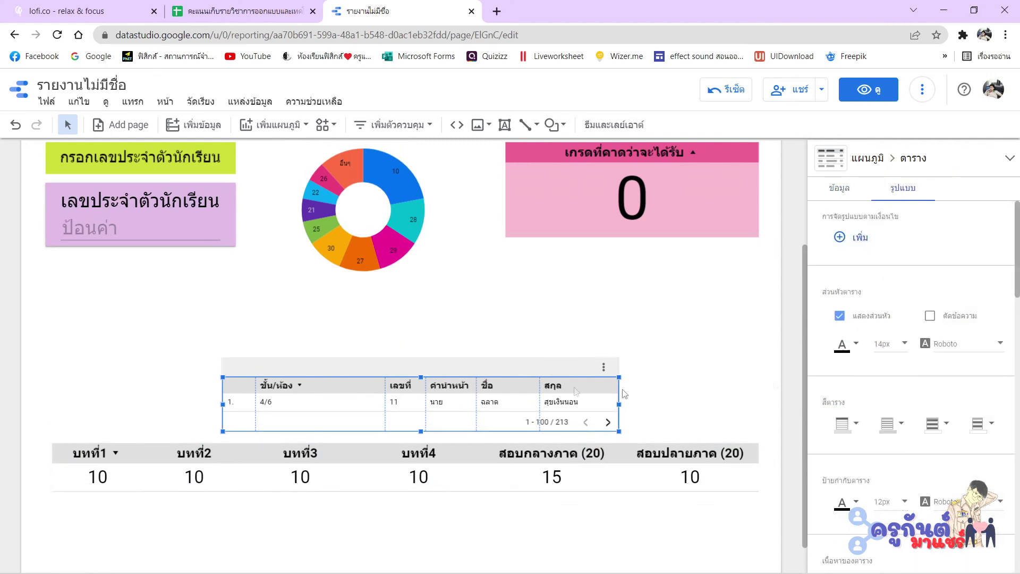
{"action": "scroll", "coordinate": [843, 488], "scroll_direction": "down", "scroll_amount": 4}
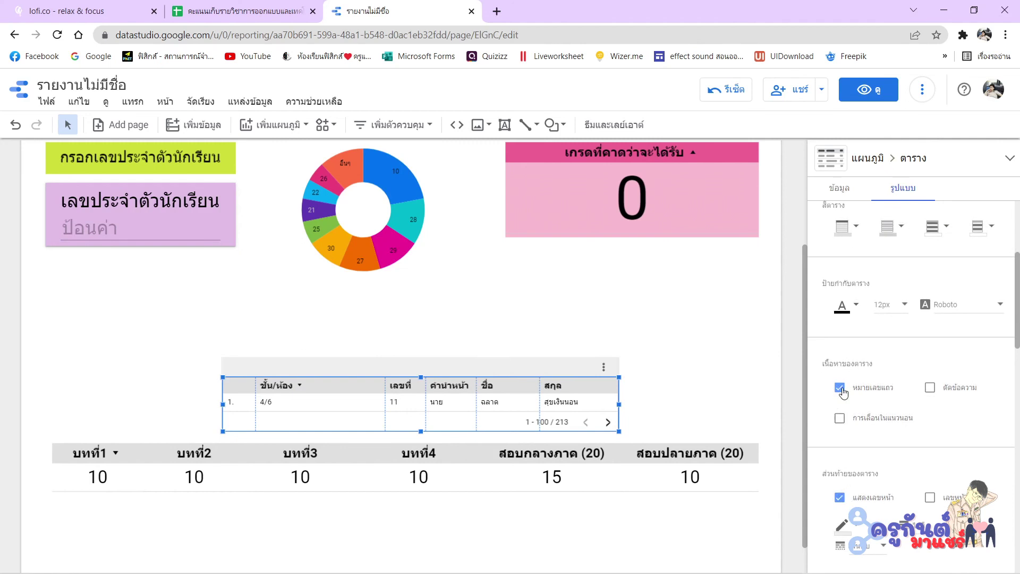
{"action": "left_click", "coordinate": [840, 388]}
{"action": "left_click", "coordinate": [840, 498]}
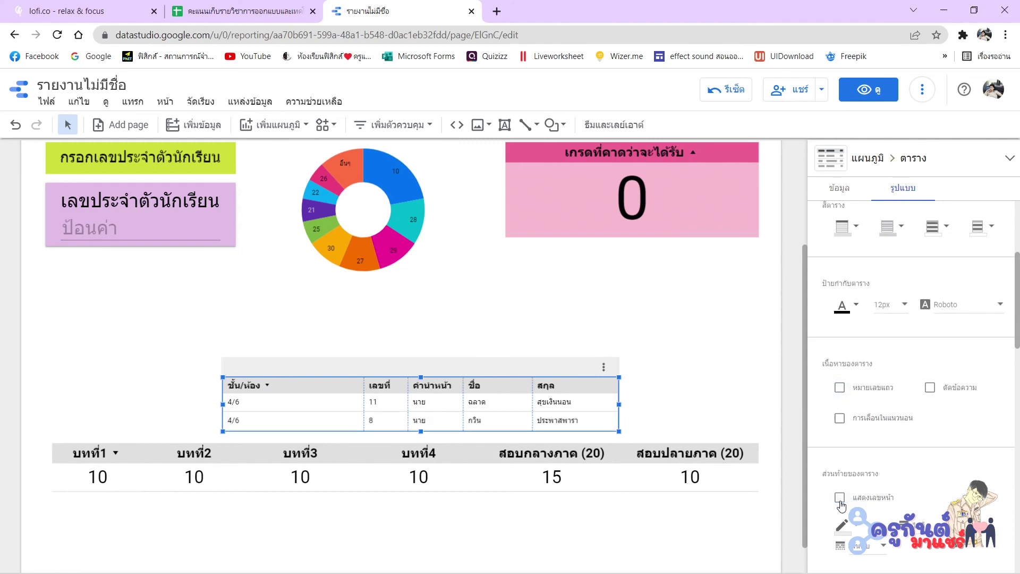
Step: Shrink the table to one row and align it directly above the score table
{"action": "left_click_drag", "start_coordinate": [421, 431], "coordinate": [423, 420]}
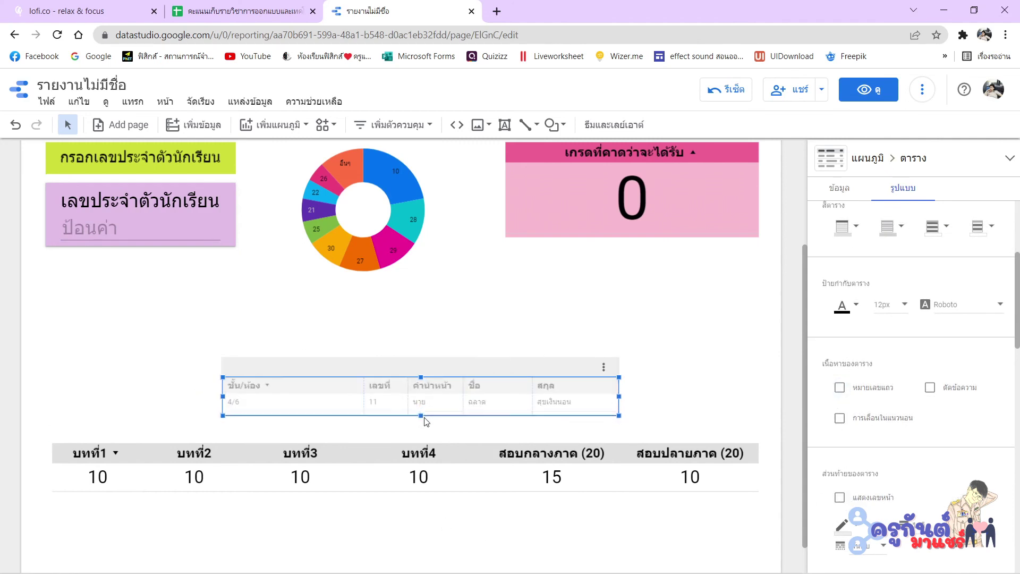
{"action": "left_click_drag", "start_coordinate": [453, 371], "coordinate": [437, 402]}
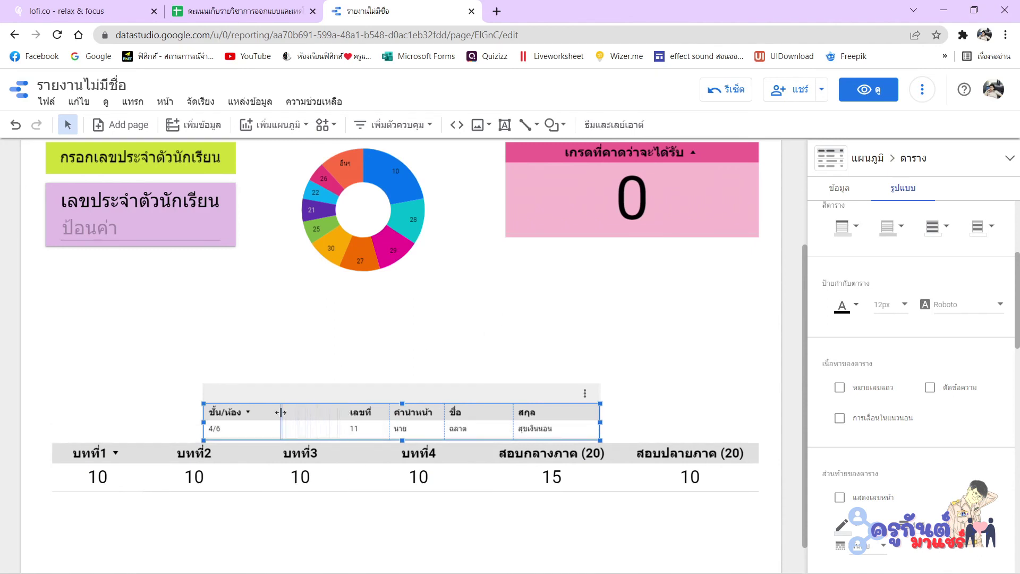
{"action": "left_click_drag", "start_coordinate": [389, 412], "coordinate": [376, 415]}
{"action": "left_click", "coordinate": [422, 342]}
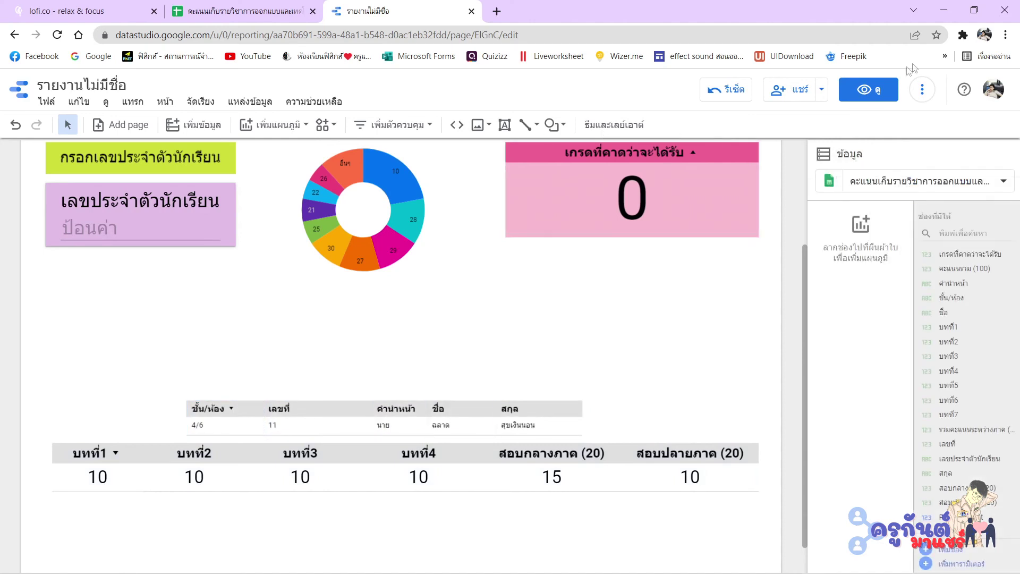
Step: Switch to view mode and filter the report by student ID 00000
{"action": "left_click", "coordinate": [869, 90]}
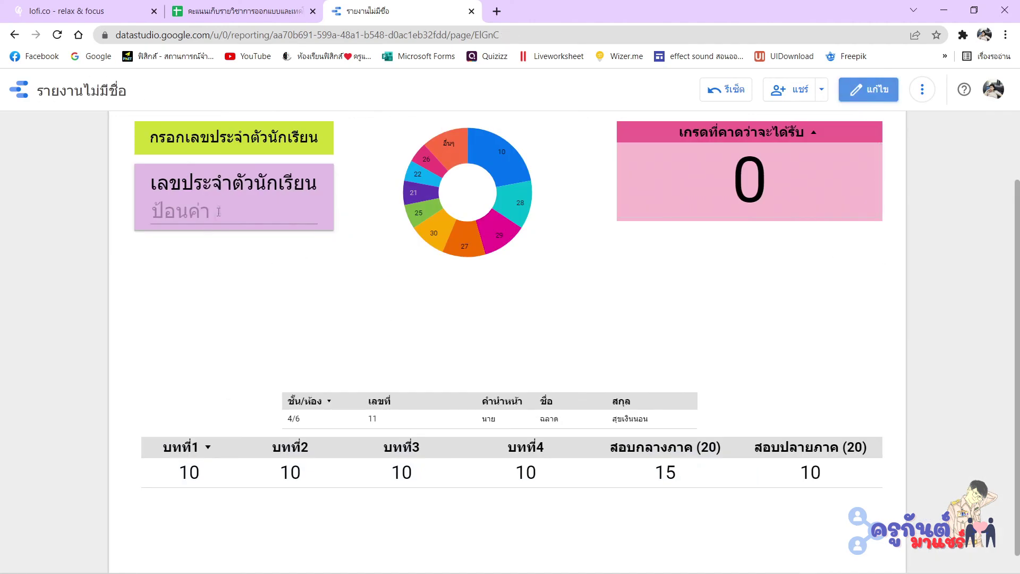
{"action": "left_click", "coordinate": [218, 212]}
{"action": "type", "text": "00000"}
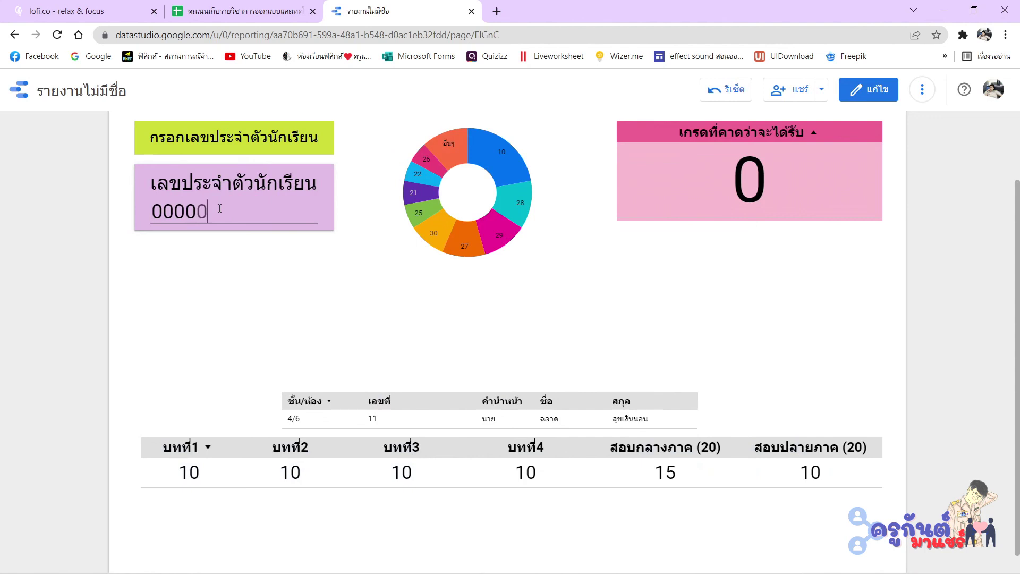
{"action": "key", "text": "Return"}
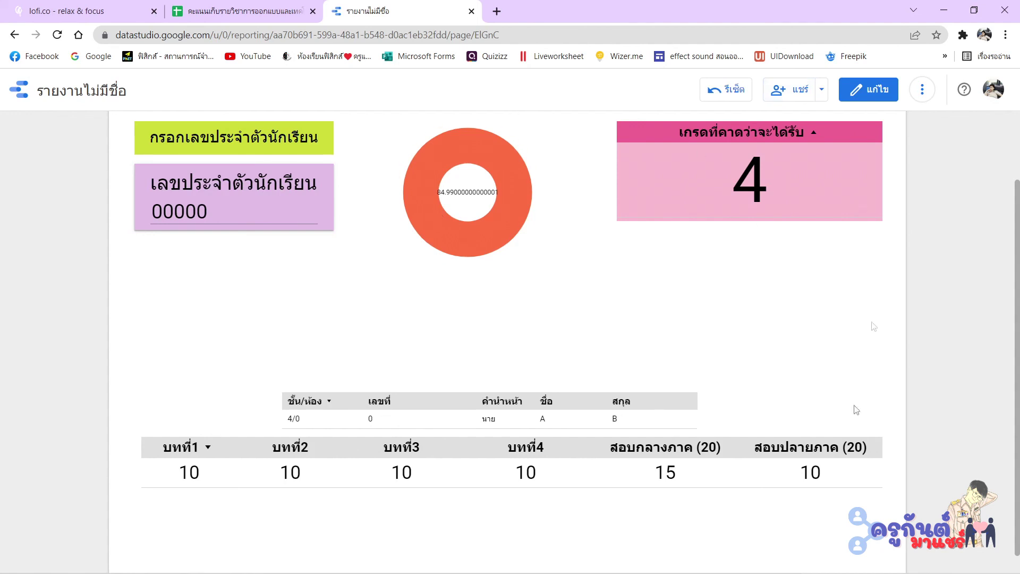
Step: Set link sharing to 'Anyone with the link can view' and save
{"action": "left_click", "coordinate": [822, 95]}
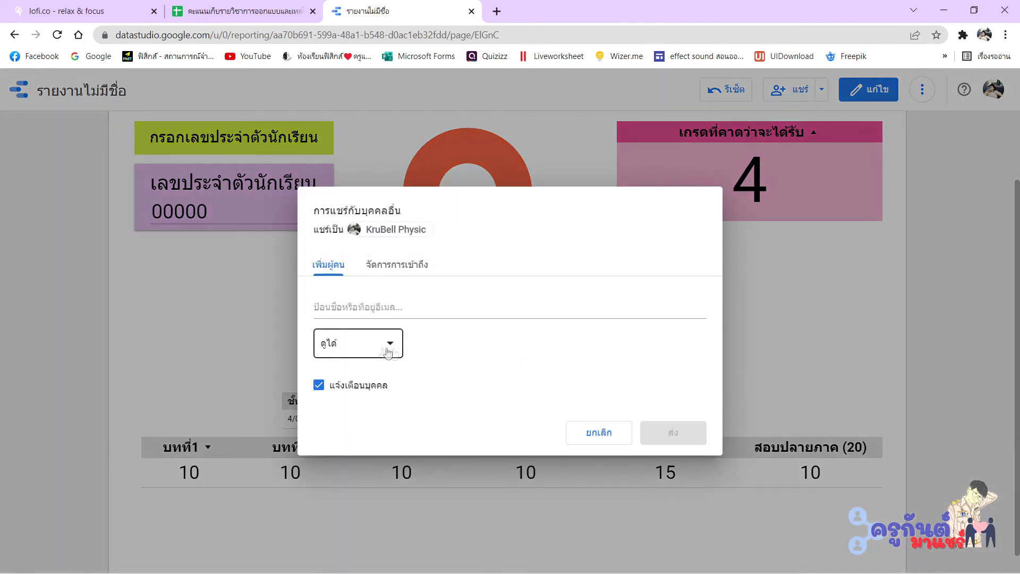
{"action": "left_click", "coordinate": [395, 349]}
{"action": "left_click", "coordinate": [354, 350]}
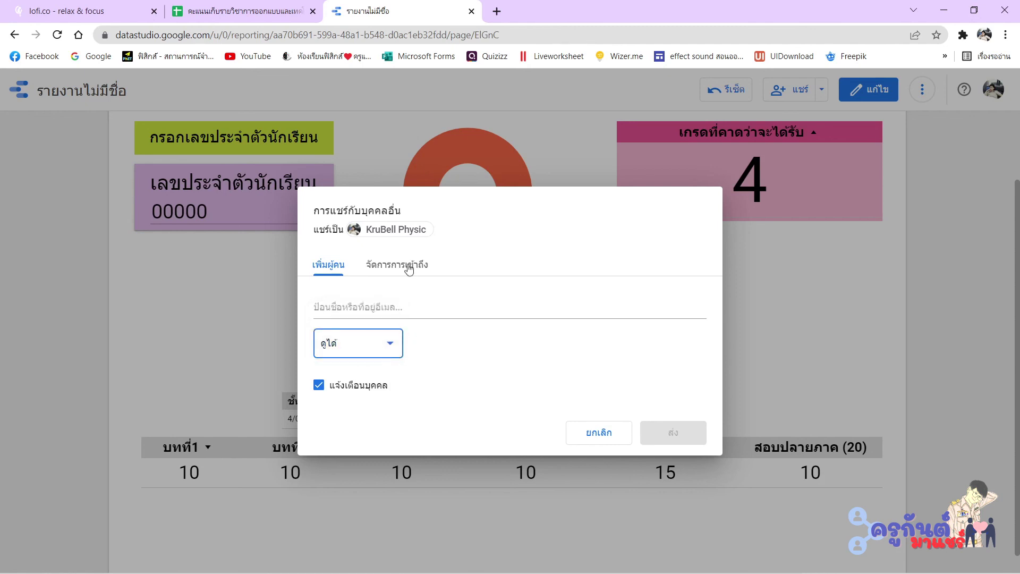
{"action": "left_click", "coordinate": [408, 265]}
{"action": "left_click", "coordinate": [674, 276]}
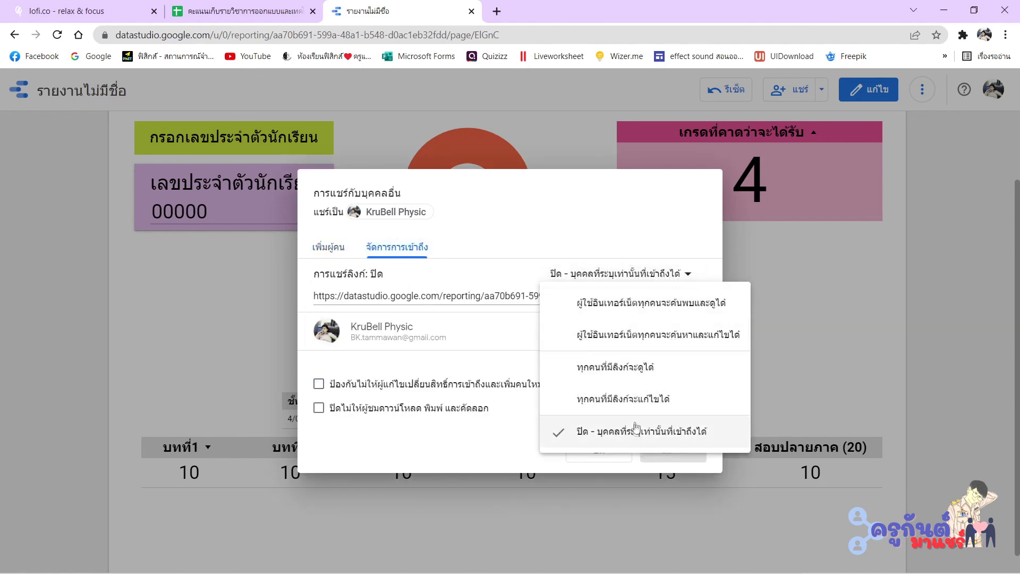
{"action": "left_click", "coordinate": [658, 371]}
{"action": "left_click", "coordinate": [687, 300]}
{"action": "left_click", "coordinate": [685, 456]}
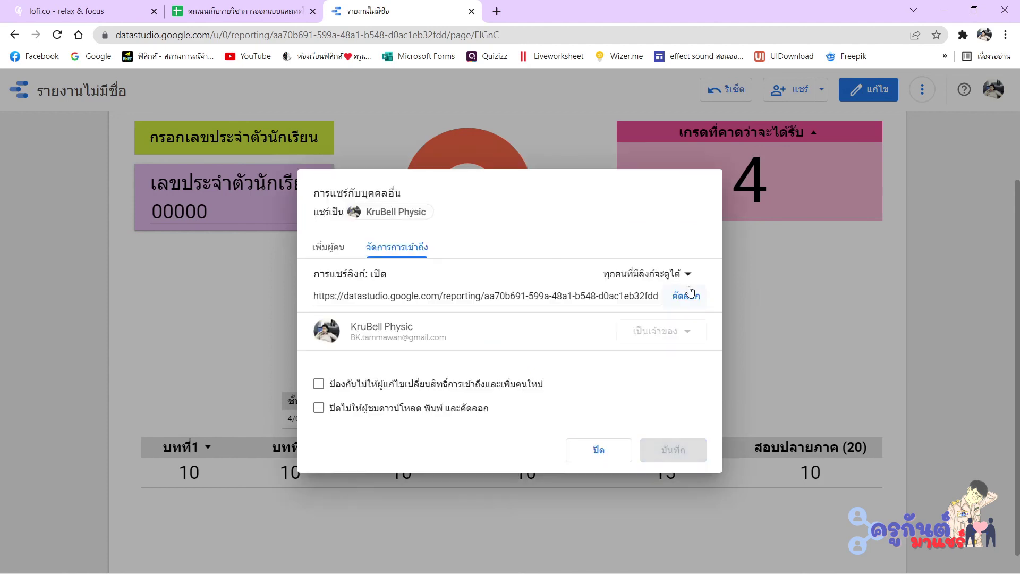
{"action": "left_click", "coordinate": [595, 456]}
Step: Copy the report link, then return to the Data Studio home page
{"action": "left_click", "coordinate": [821, 89]}
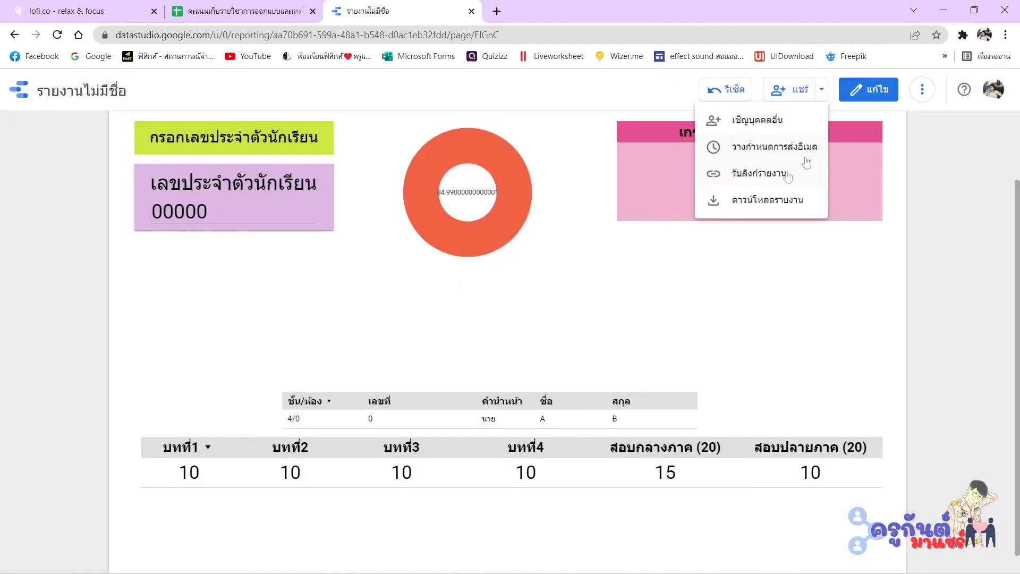
{"action": "left_click", "coordinate": [787, 175]}
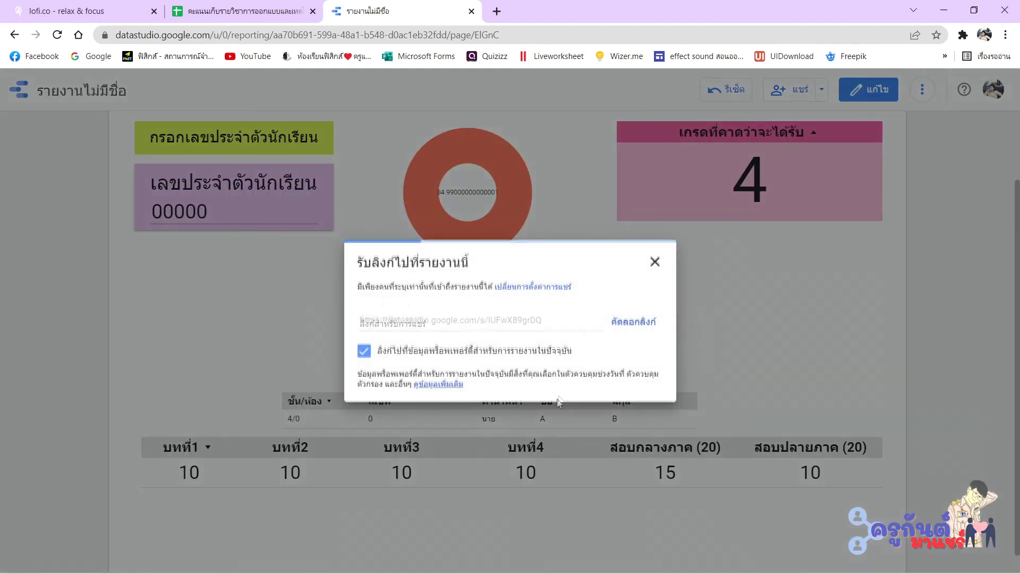
{"action": "left_click", "coordinate": [649, 326]}
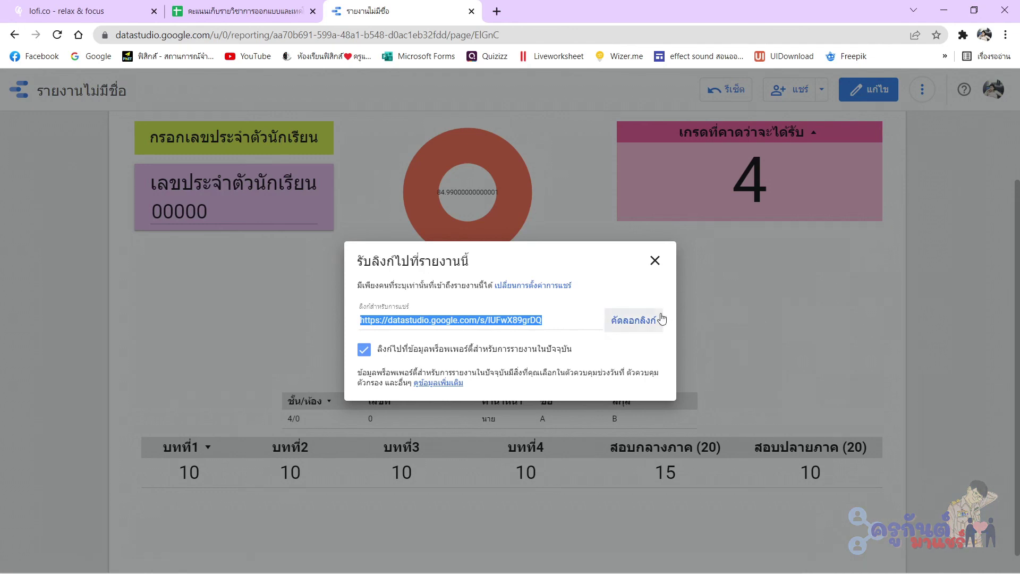
{"action": "left_click", "coordinate": [654, 261]}
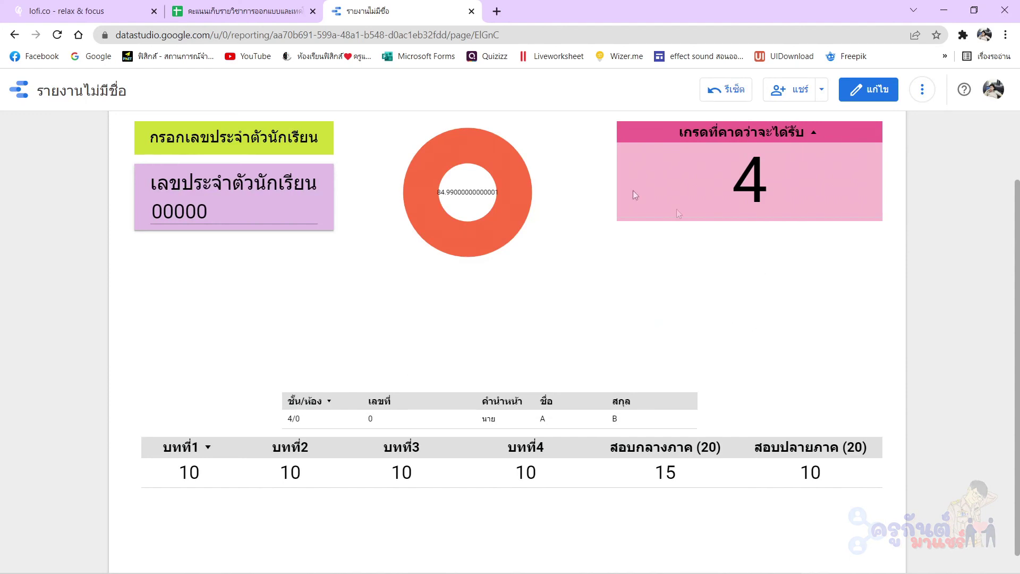
{"action": "scroll", "coordinate": [558, 277], "scroll_direction": "up", "scroll_amount": 3}
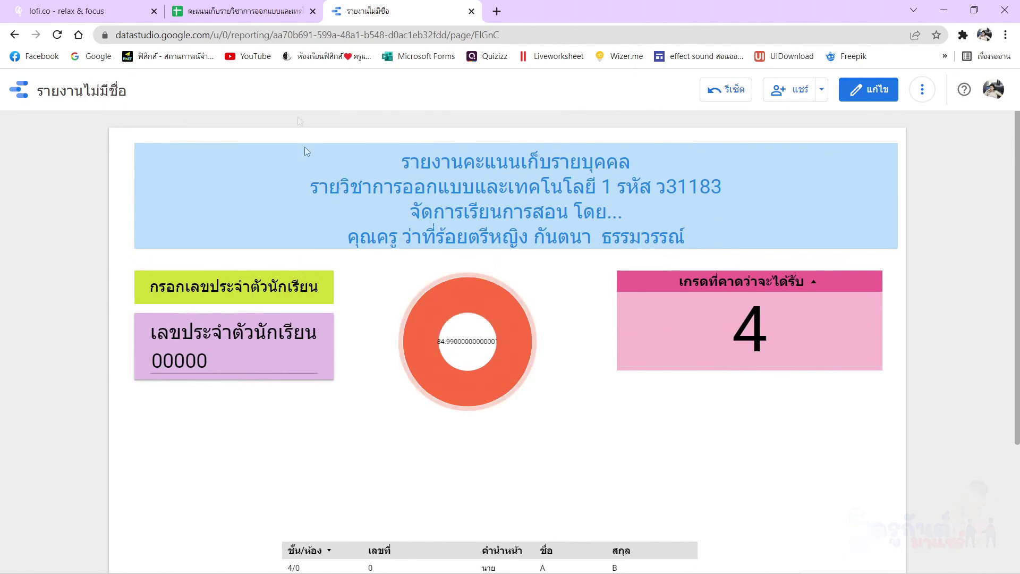
{"action": "left_click", "coordinate": [19, 91]}
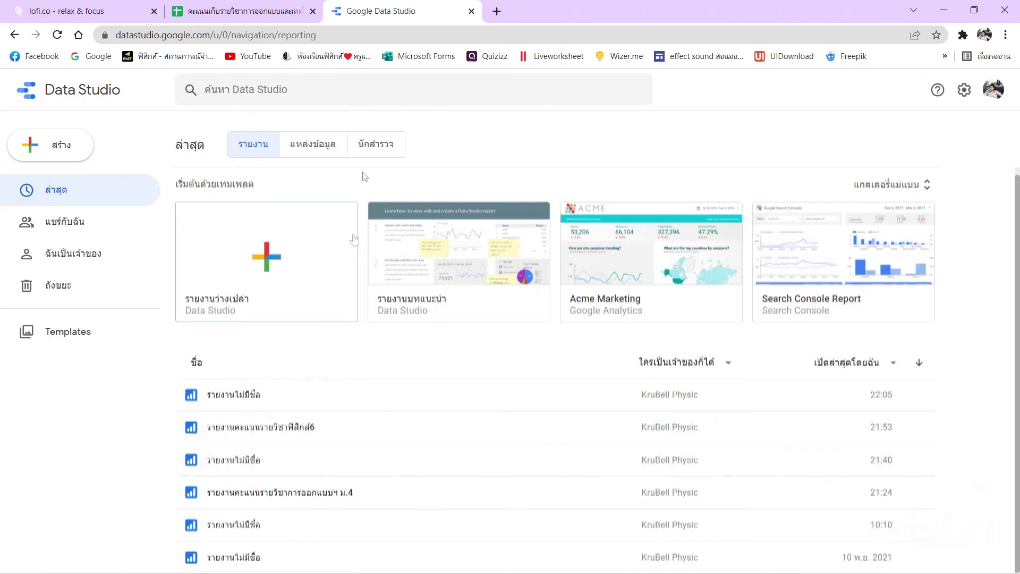